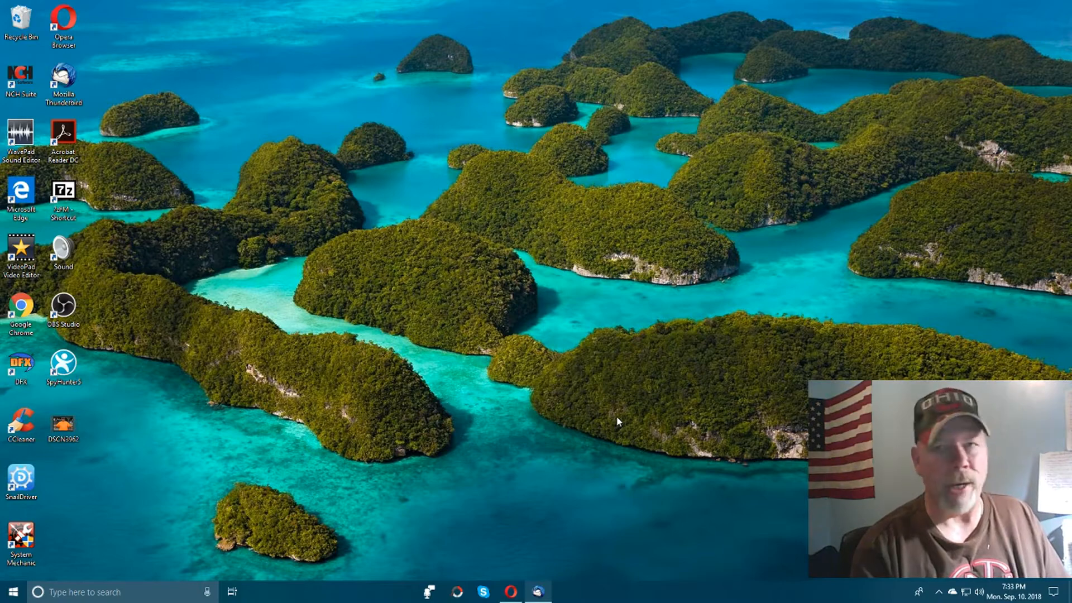
Step: Switch to the Opera browser and inspect the ebook page's layouts and headline text in the HTML editor
{"action": "left_click", "coordinate": [511, 592]}
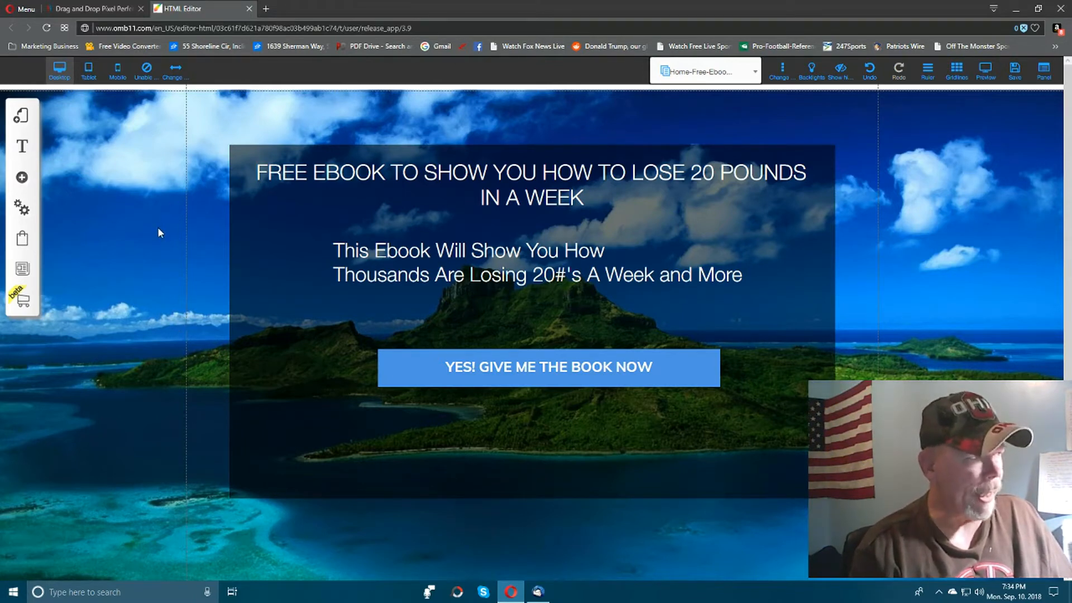
{"action": "left_click", "coordinate": [21, 115]}
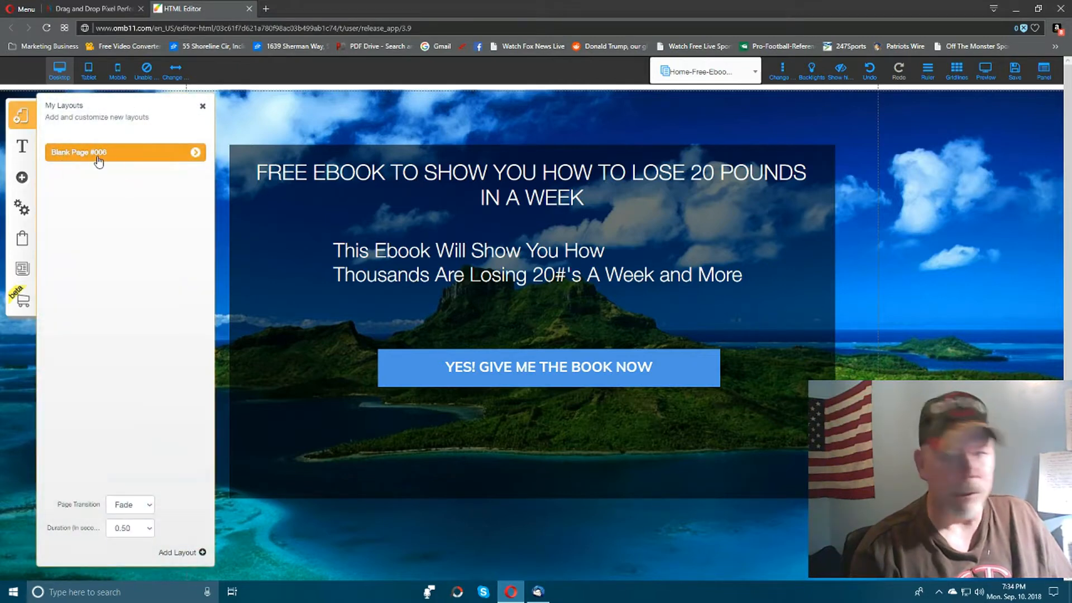
{"action": "left_click", "coordinate": [203, 107]}
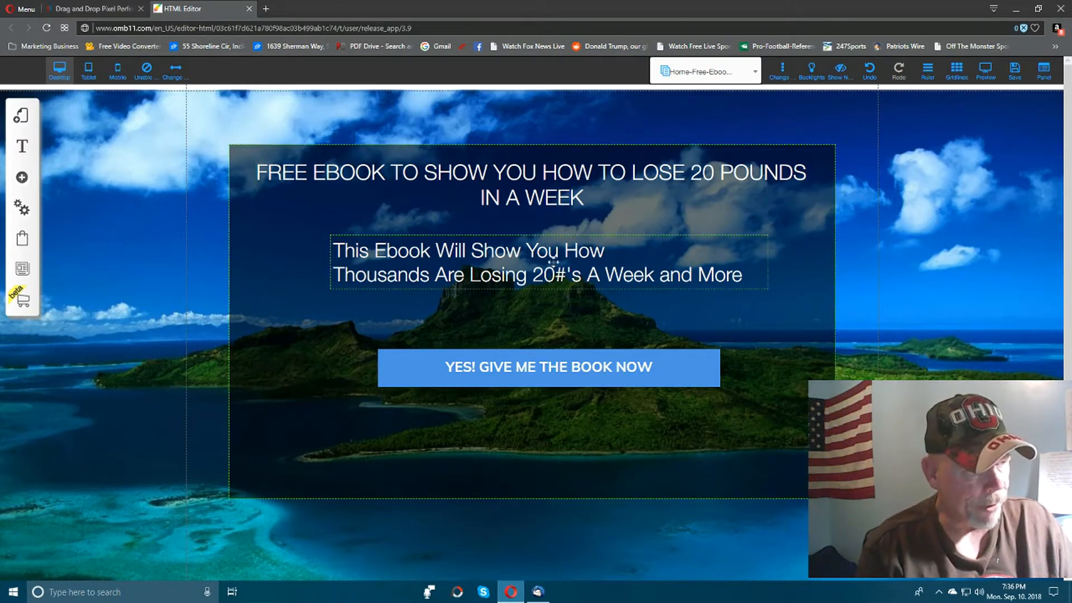
{"action": "double_click", "coordinate": [402, 185]}
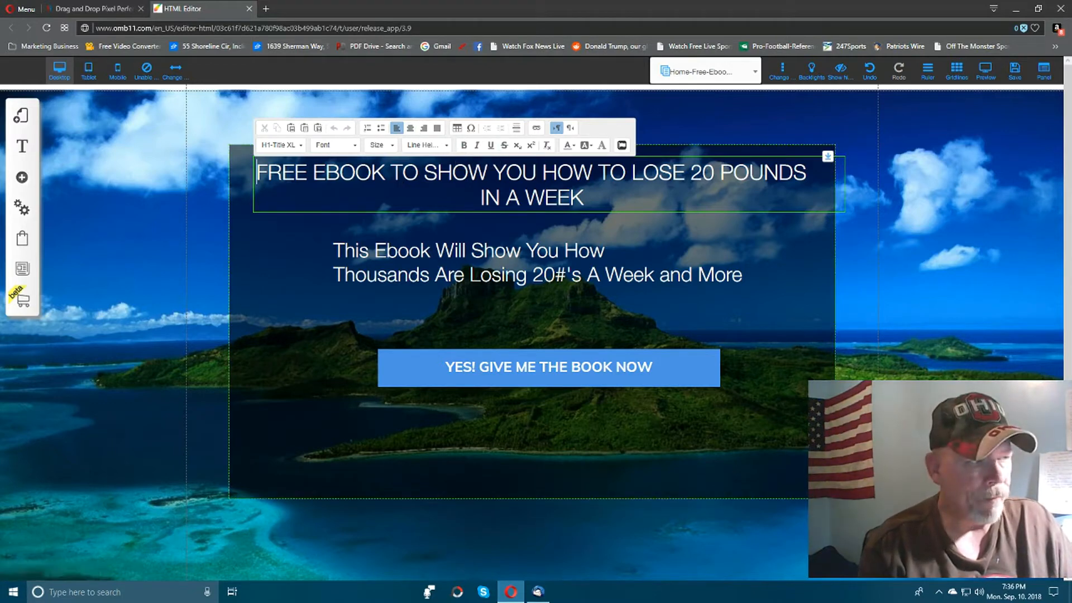
{"action": "left_click", "coordinate": [256, 291]}
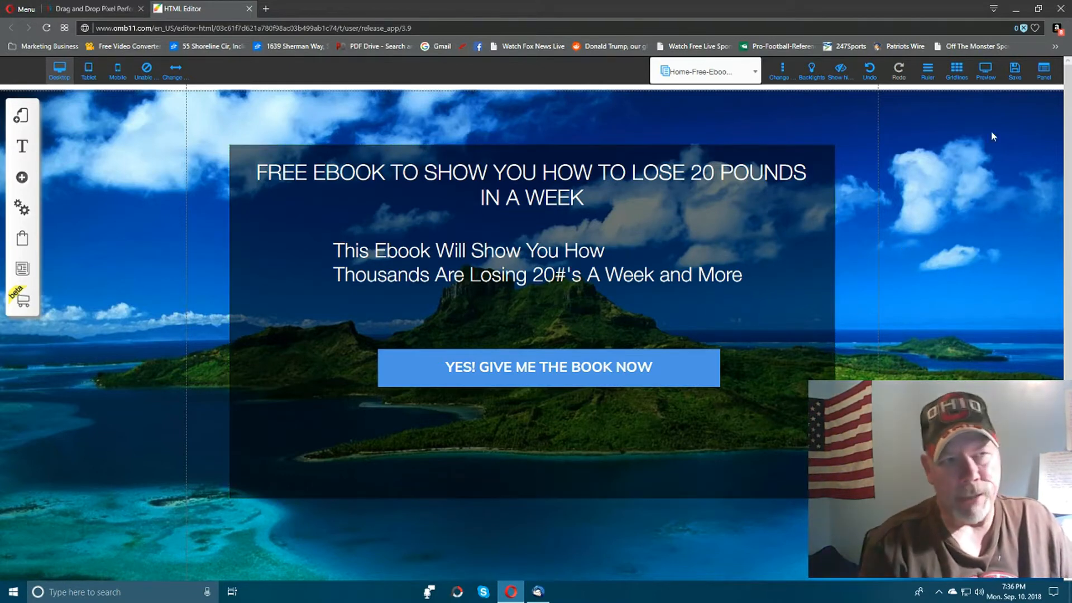
Step: Save the changes to the Home-Free-Ebook page
{"action": "left_click", "coordinate": [1015, 72]}
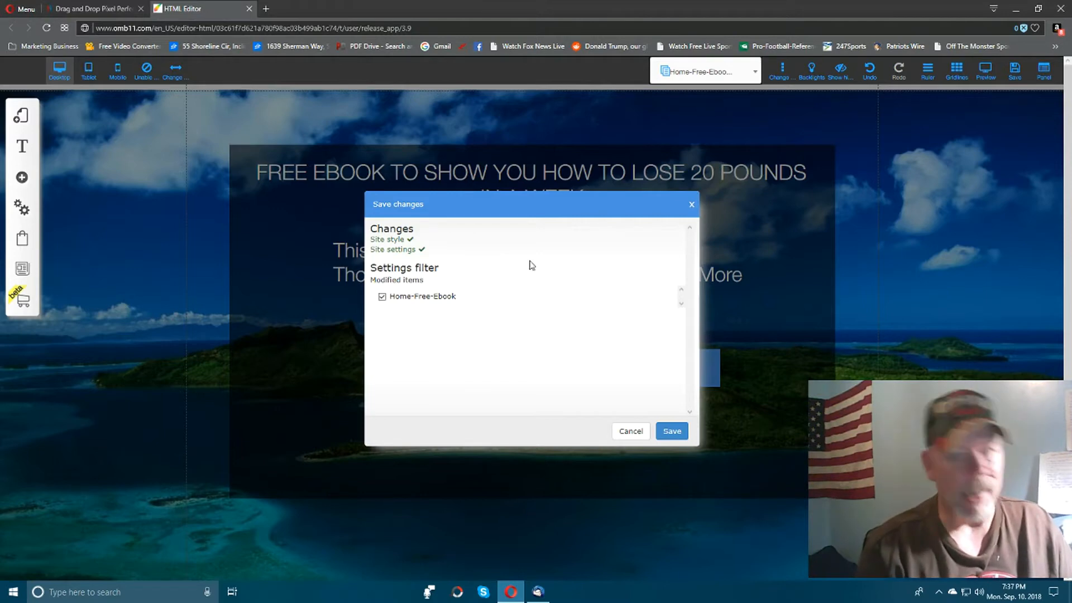
{"action": "left_click", "coordinate": [672, 431]}
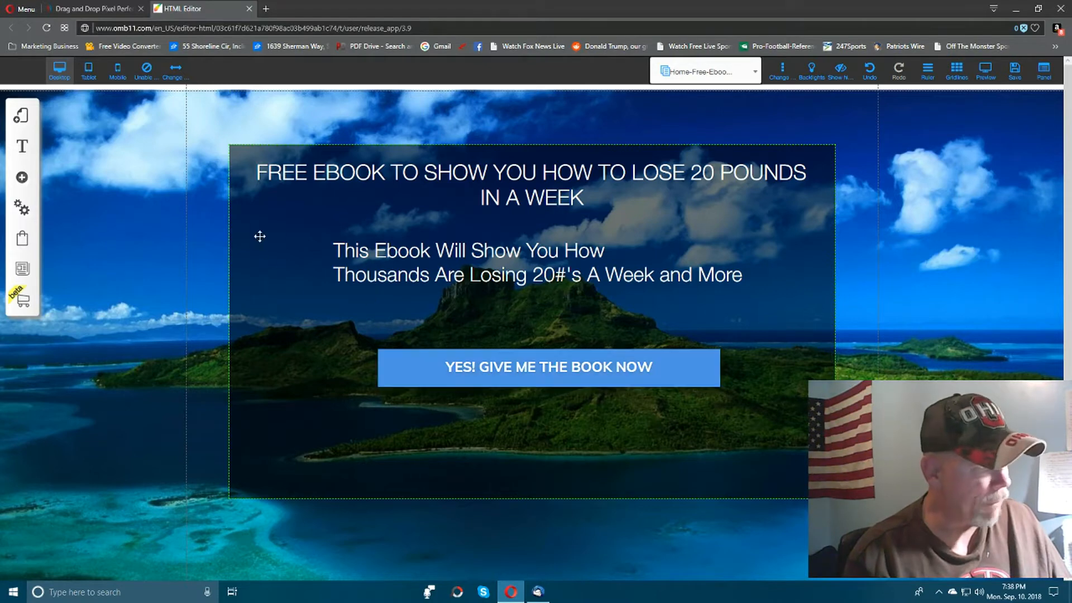
Step: Look through the element types that can be added to the page
{"action": "left_click", "coordinate": [22, 178]}
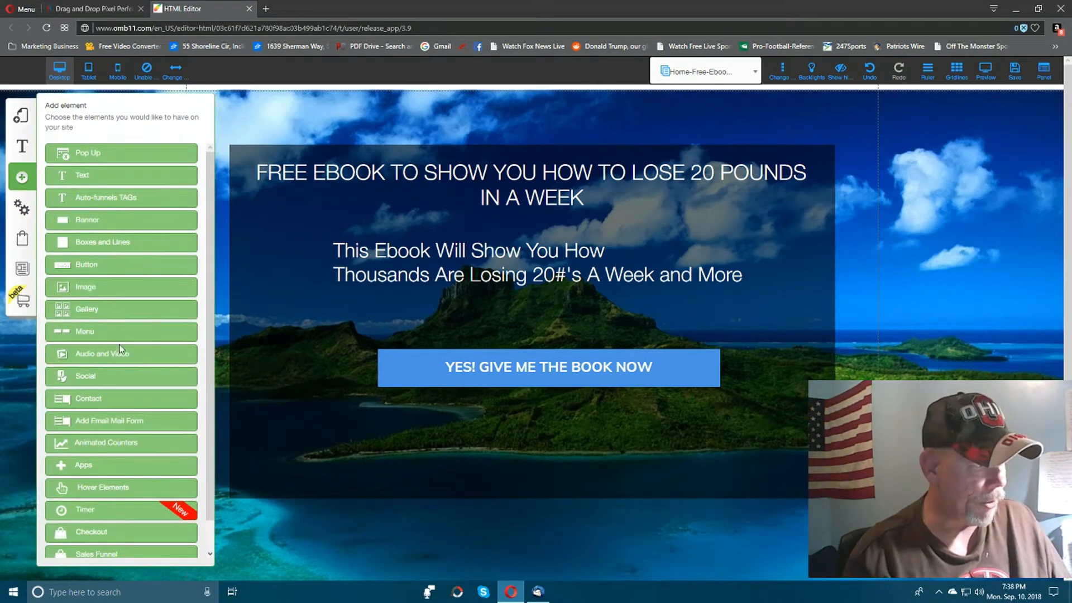
{"action": "scroll", "coordinate": [112, 395], "scroll_direction": "down", "scroll_amount": 1}
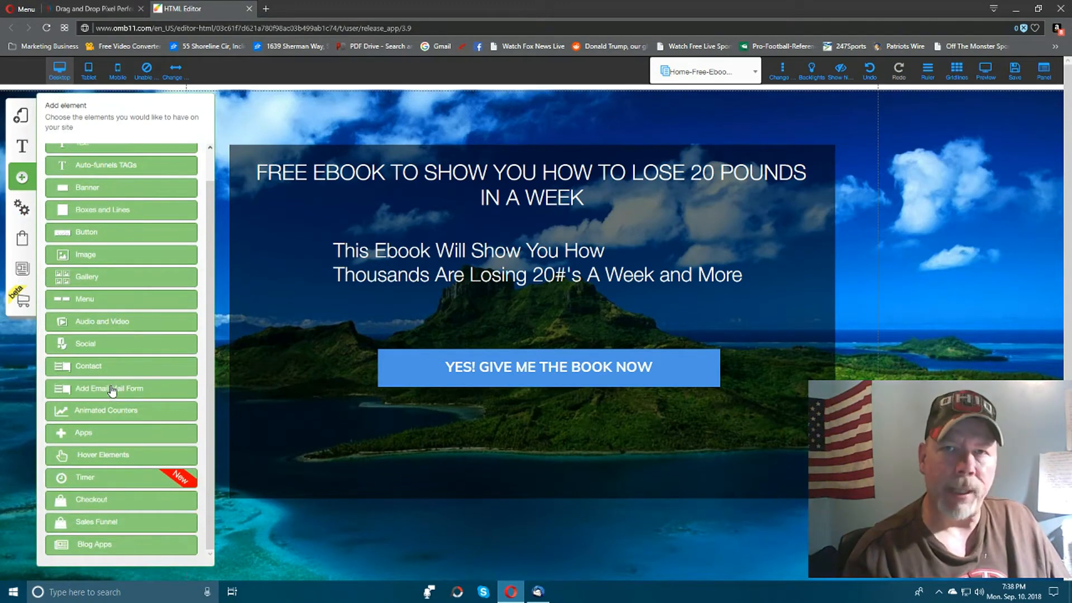
{"action": "scroll", "coordinate": [112, 395], "scroll_direction": "down", "scroll_amount": 3}
{"action": "scroll", "coordinate": [112, 391], "scroll_direction": "up", "scroll_amount": 1}
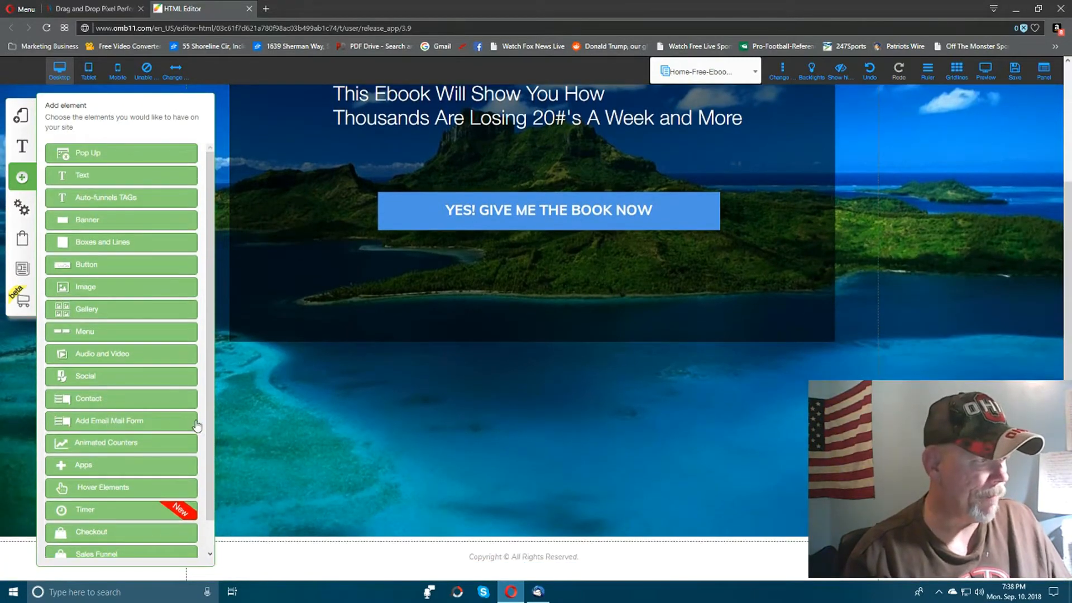
{"action": "scroll", "coordinate": [269, 441], "scroll_direction": "up", "scroll_amount": 3}
{"action": "scroll", "coordinate": [313, 490], "scroll_direction": "down", "scroll_amount": 3}
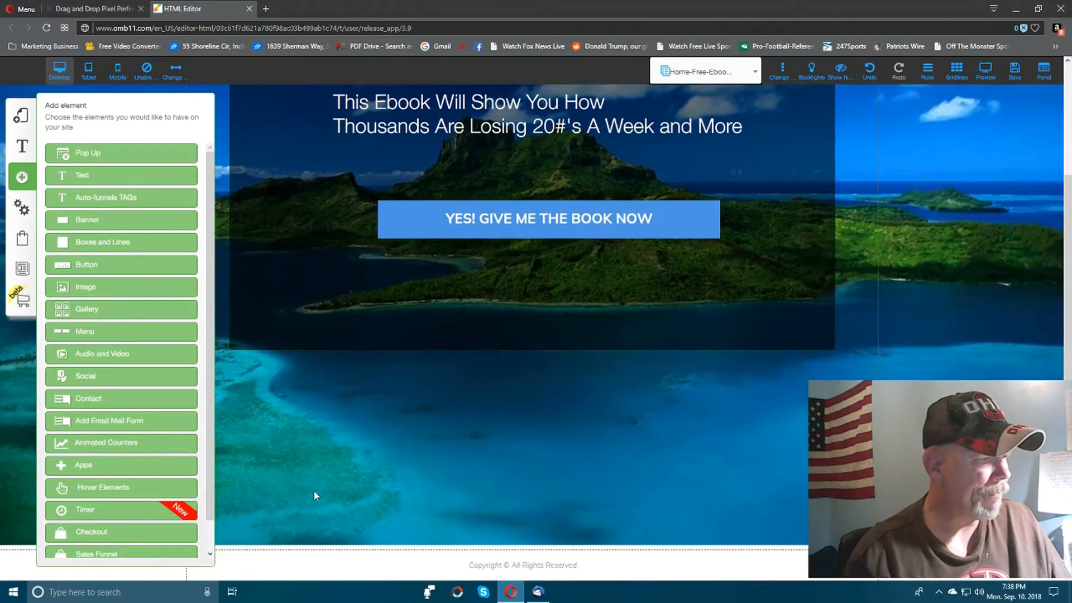
{"action": "scroll", "coordinate": [315, 488], "scroll_direction": "up", "scroll_amount": 2}
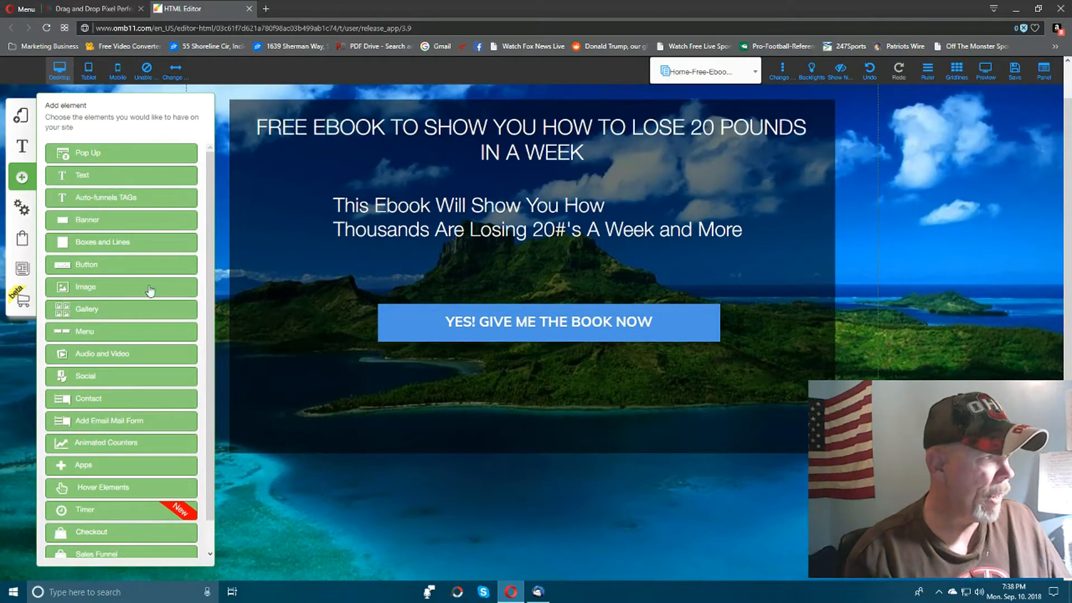
Step: Examine the templates available for a new pop-up, including the headline-with-subheadline opt-in design, without adding one
{"action": "left_click", "coordinate": [88, 154]}
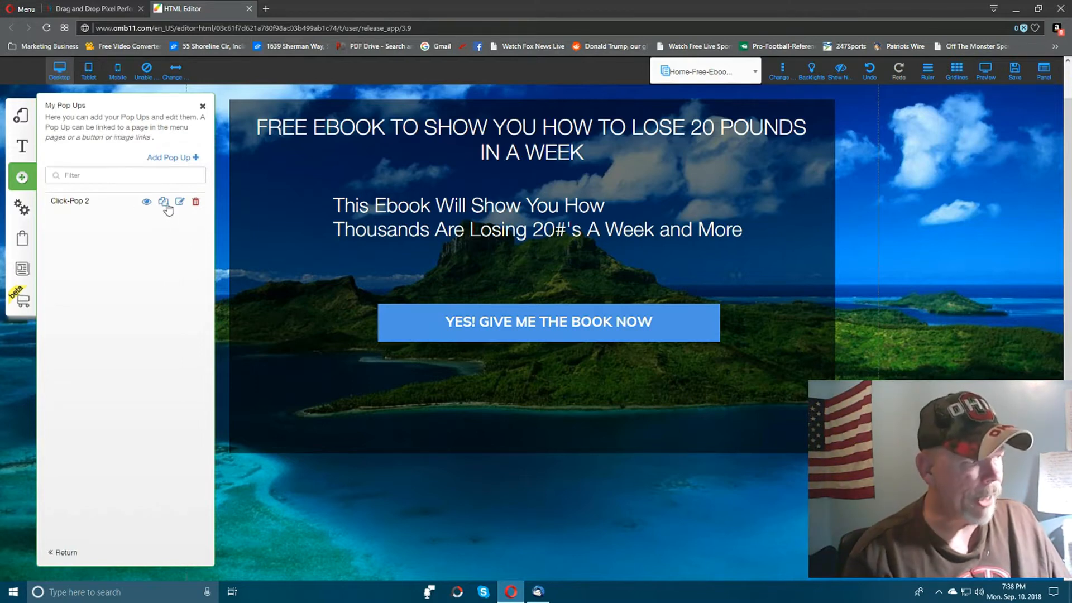
{"action": "left_click", "coordinate": [171, 162]}
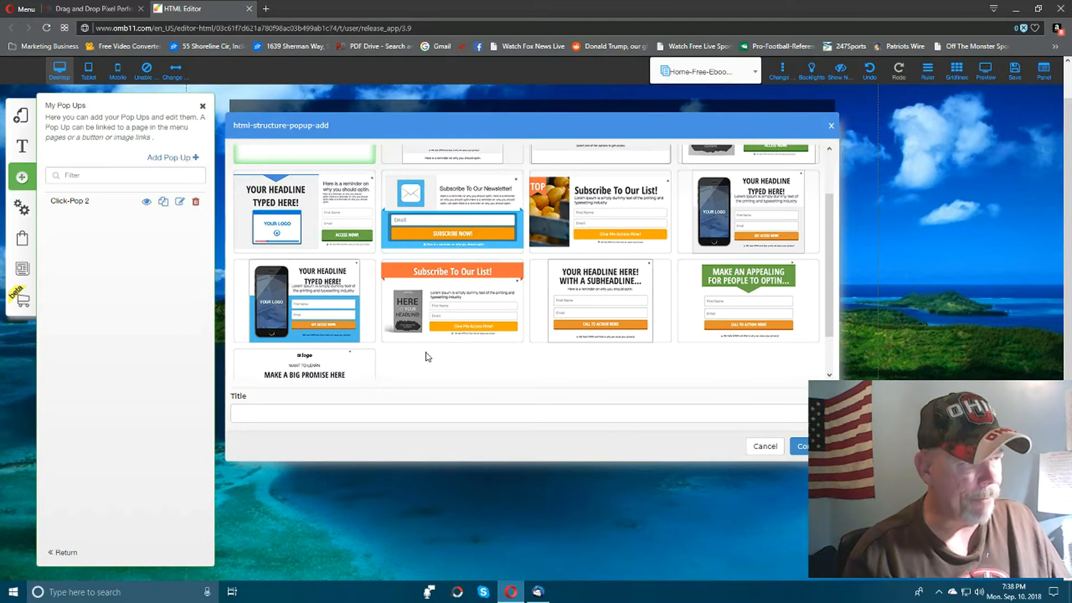
{"action": "scroll", "coordinate": [486, 347], "scroll_direction": "up", "scroll_amount": 2}
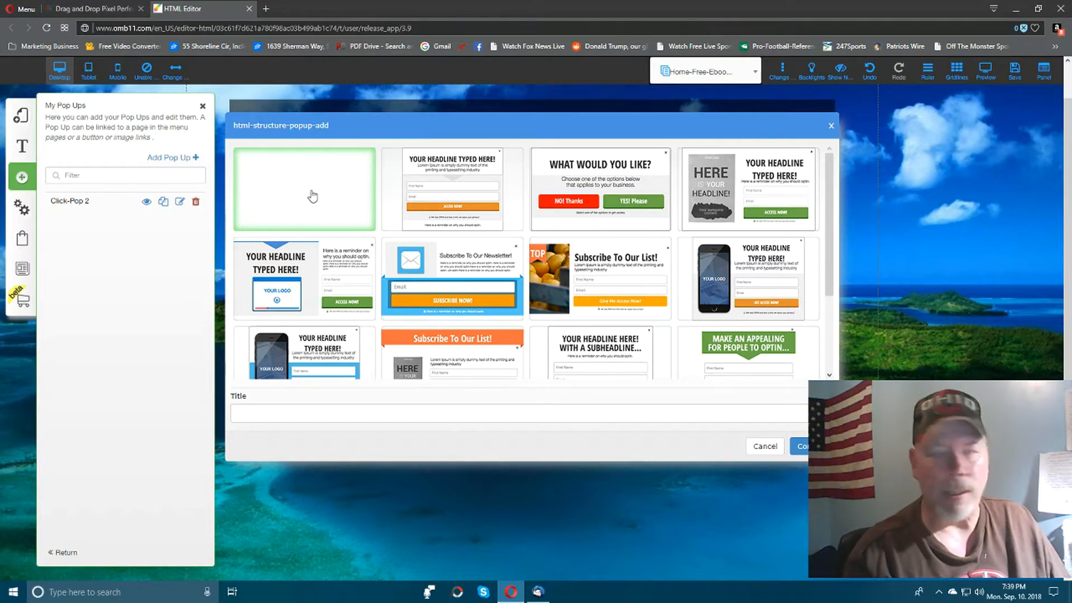
{"action": "scroll", "coordinate": [491, 251], "scroll_direction": "down", "scroll_amount": 3}
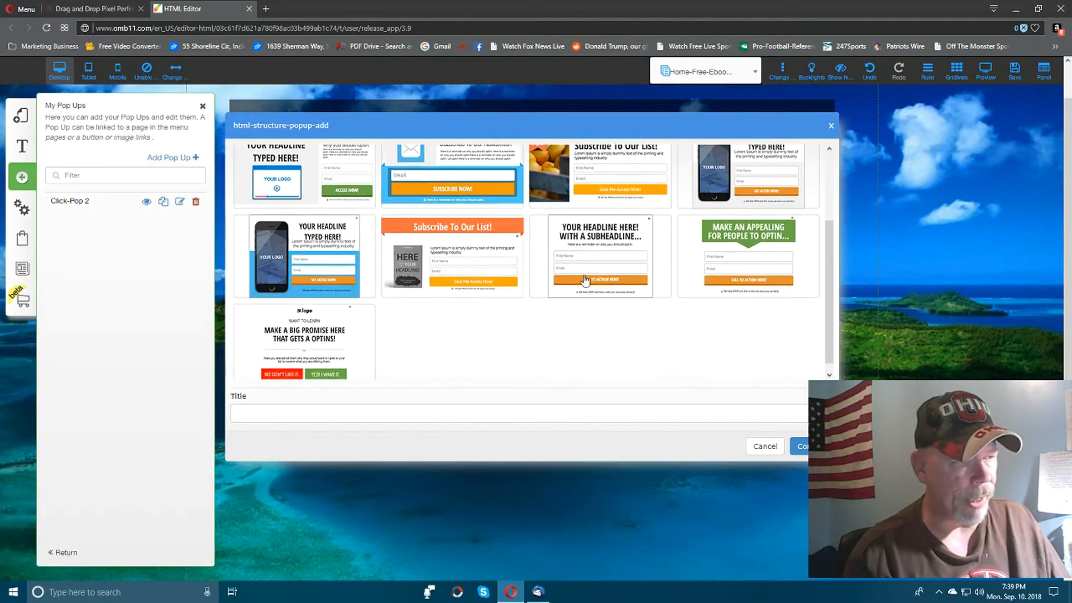
{"action": "left_click", "coordinate": [610, 257]}
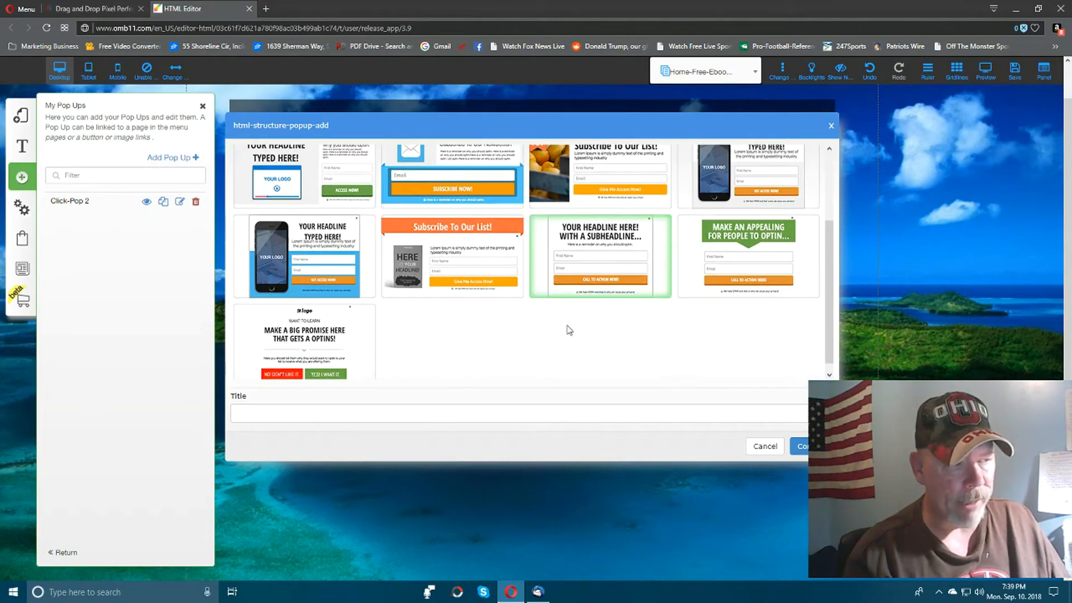
{"action": "left_click", "coordinate": [745, 278]}
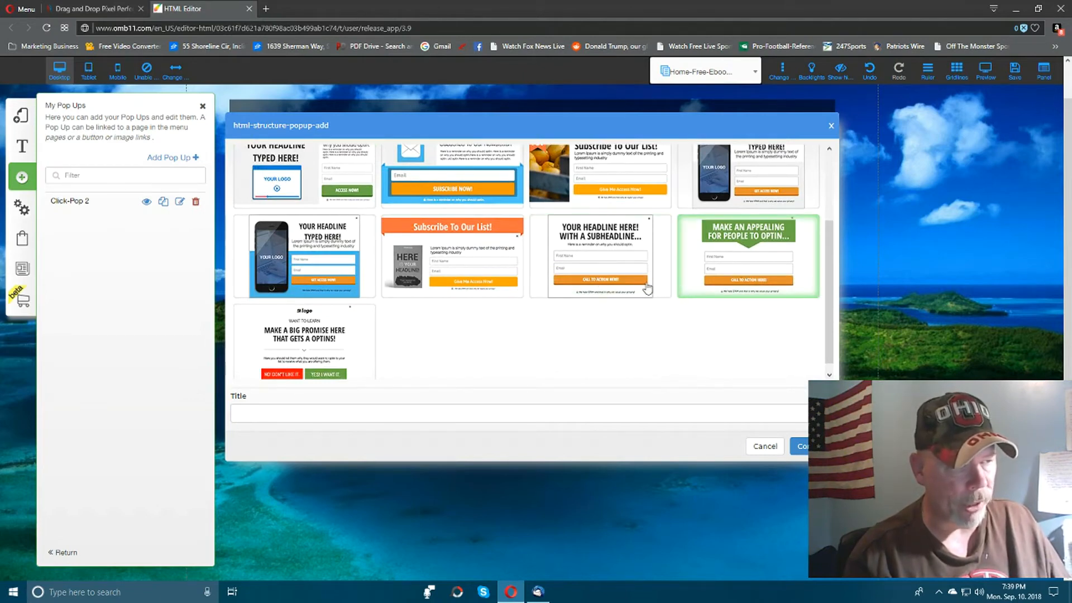
{"action": "left_click", "coordinate": [598, 263]}
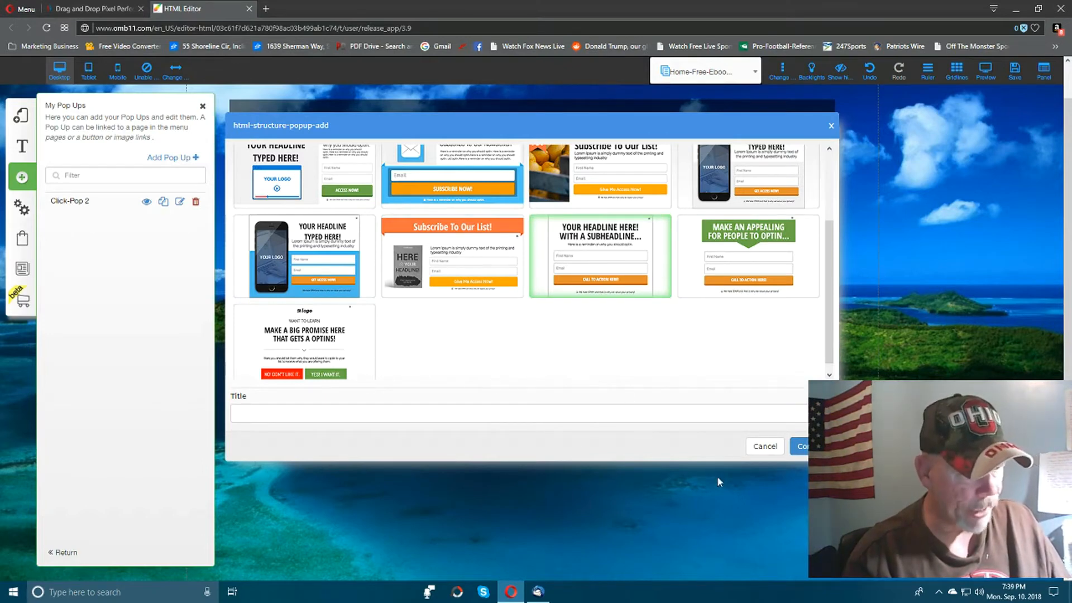
{"action": "left_click", "coordinate": [765, 447]}
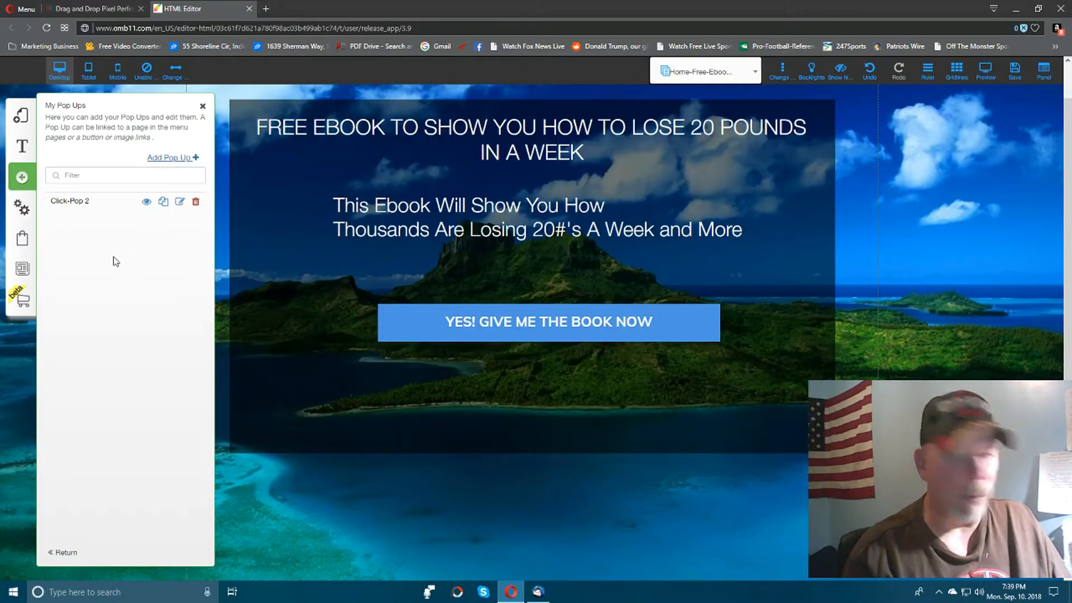
Step: Show the existing Click-Pop 2 pop-up on the page
{"action": "left_click", "coordinate": [146, 202]}
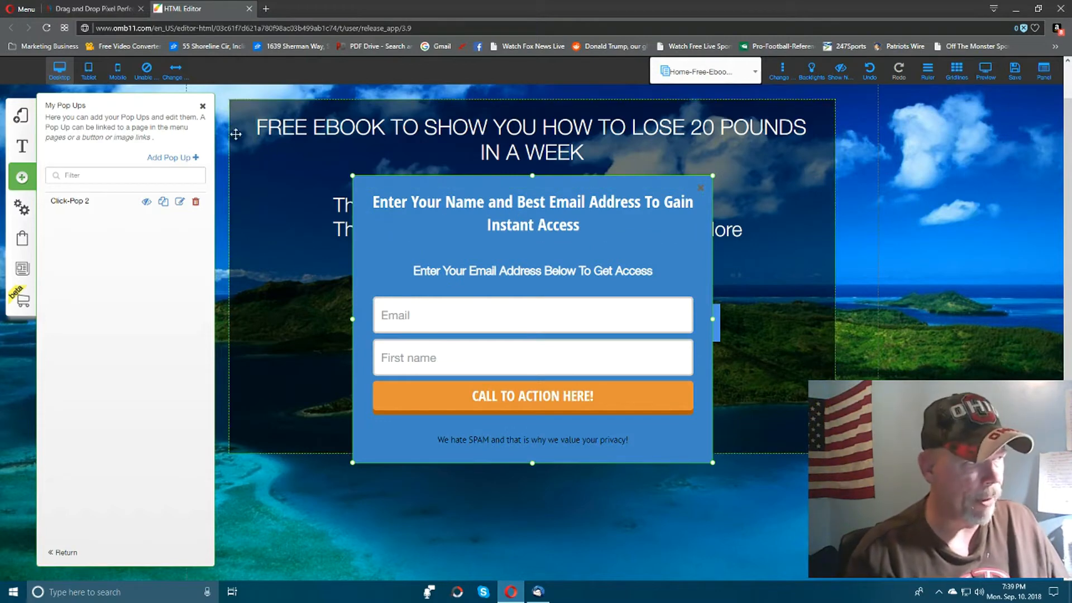
{"action": "left_click", "coordinate": [170, 160]}
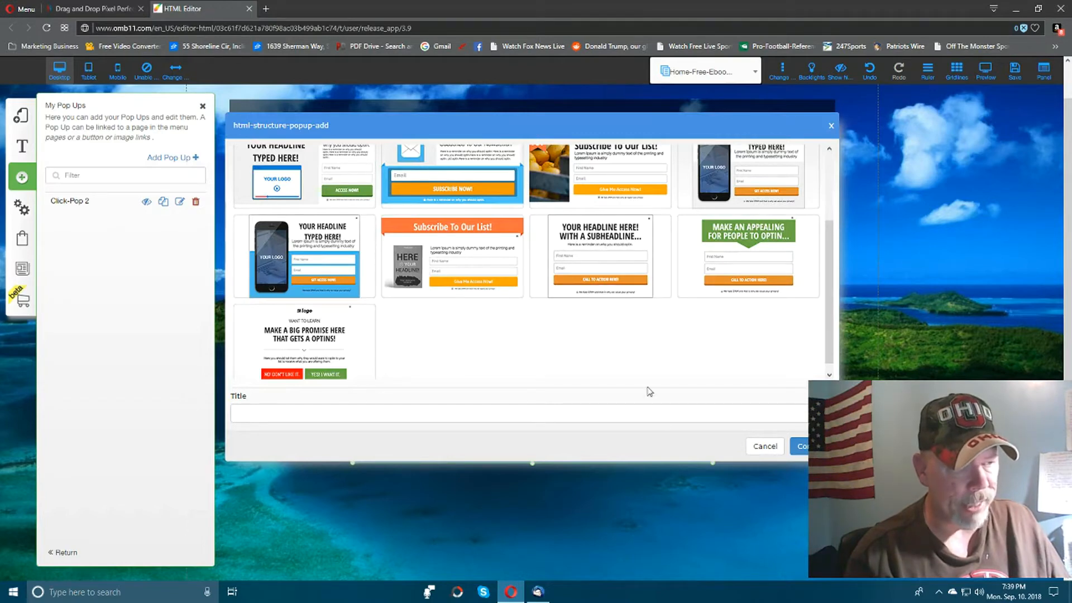
{"action": "left_click", "coordinate": [764, 447]}
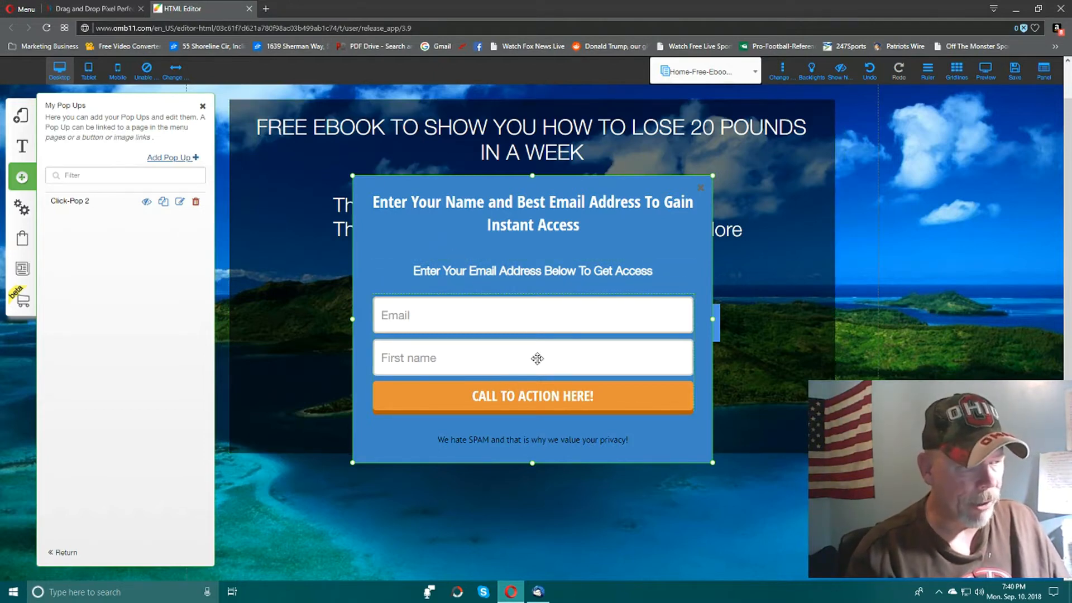
Step: Shift the "Enter Your Email Address Below To Get Access" text and the opt-in form slightly, and center both in the pop-up
{"action": "mouse_move", "coordinate": [535, 273]}
{"action": "left_mouse_down"}
{"action": "mouse_move", "coordinate": [536, 260]}
{"action": "mouse_move", "coordinate": [537, 271]}
{"action": "left_mouse_up"}
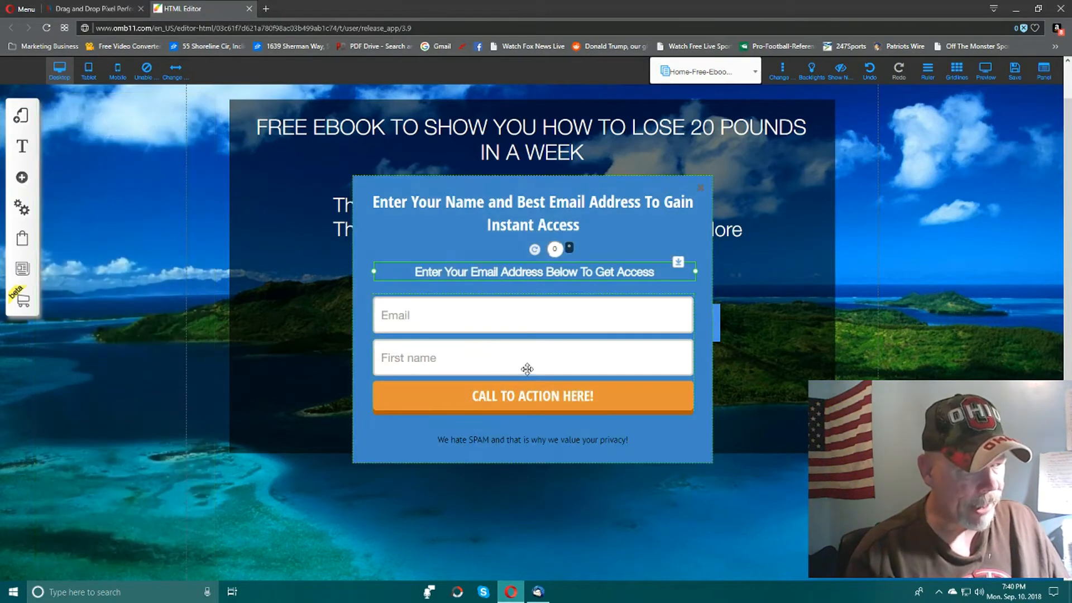
{"action": "left_click_drag", "start_coordinate": [527, 369], "coordinate": [526, 303]}
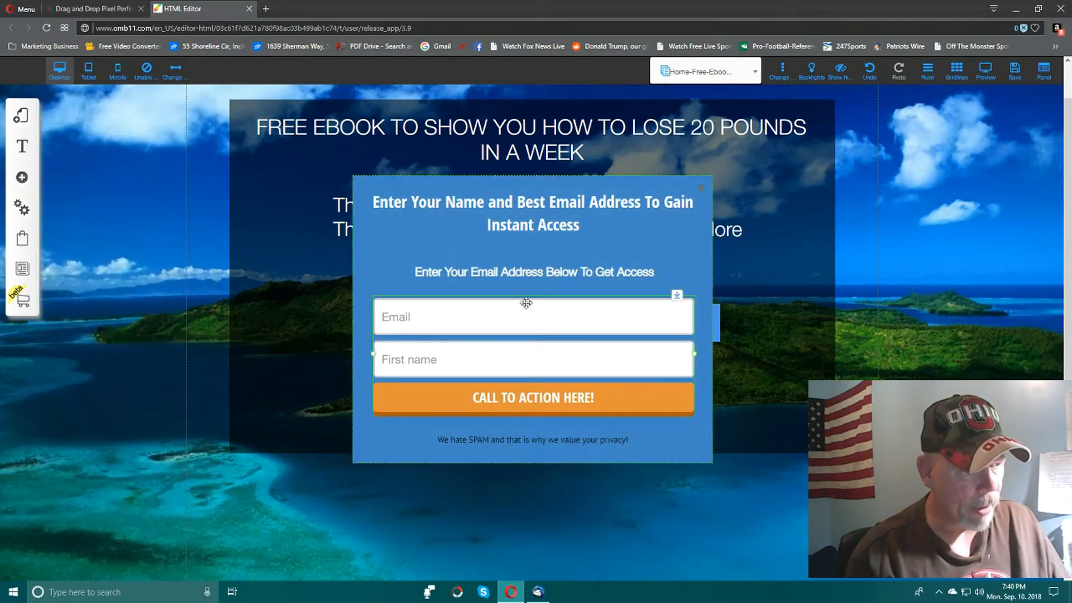
{"action": "right_click", "coordinate": [526, 273]}
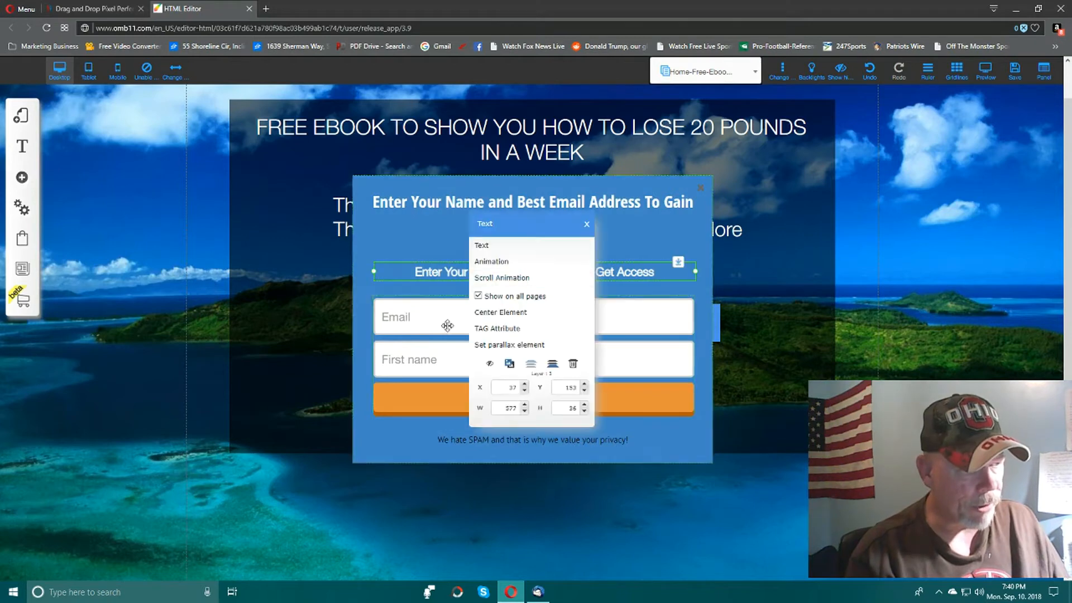
{"action": "left_click", "coordinate": [512, 312]}
{"action": "right_click", "coordinate": [523, 361]}
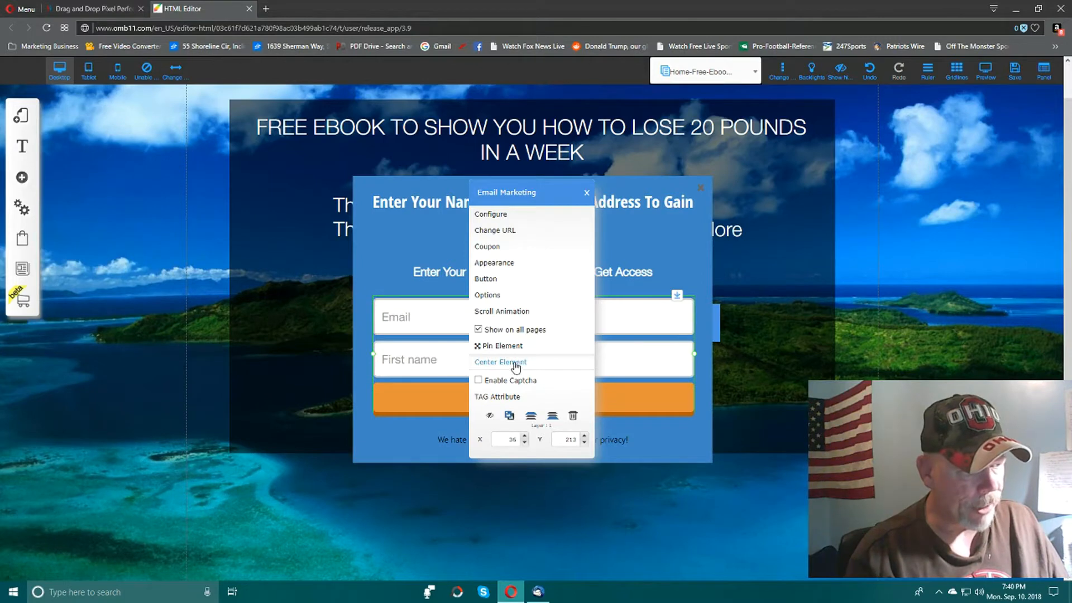
{"action": "left_click", "coordinate": [515, 363]}
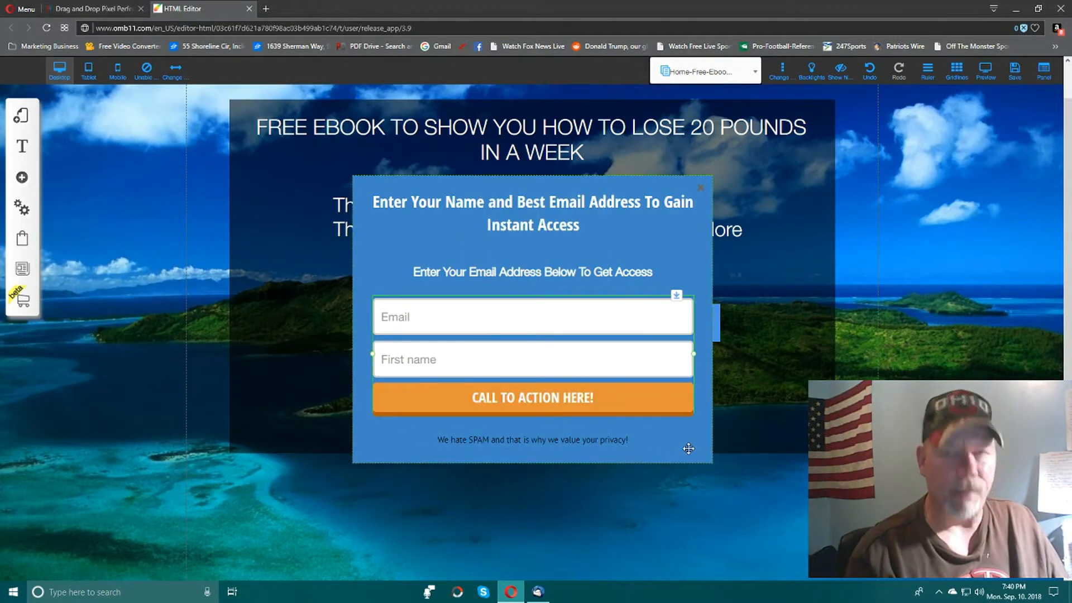
Step: Center the SPAM privacy note and the "Enter Your Name and Best Email Address" headline in the pop-up
{"action": "right_click", "coordinate": [547, 445]}
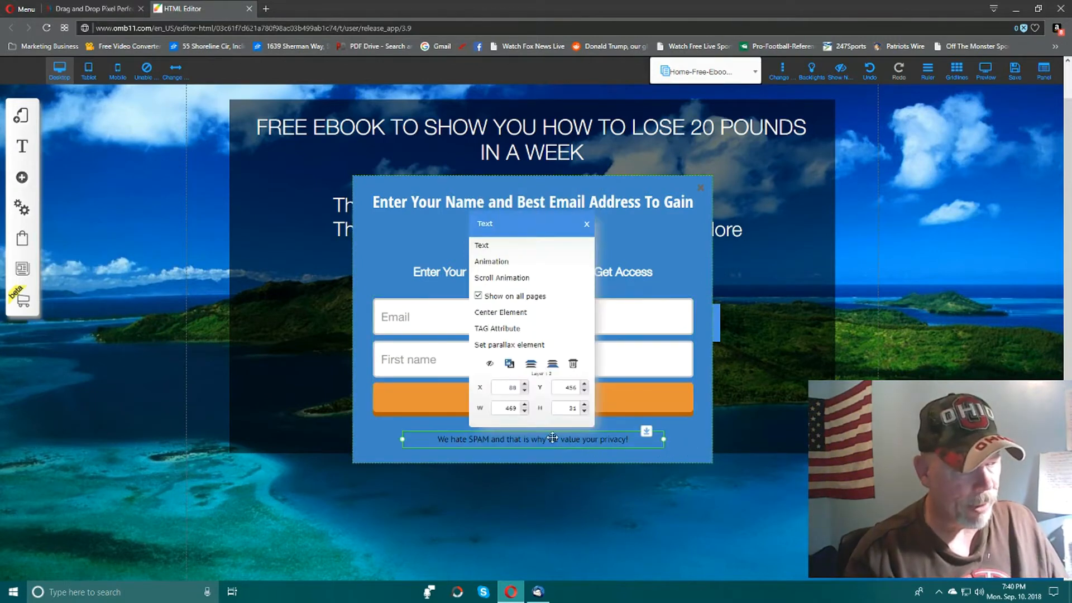
{"action": "left_click", "coordinate": [510, 313]}
{"action": "right_click", "coordinate": [528, 207]}
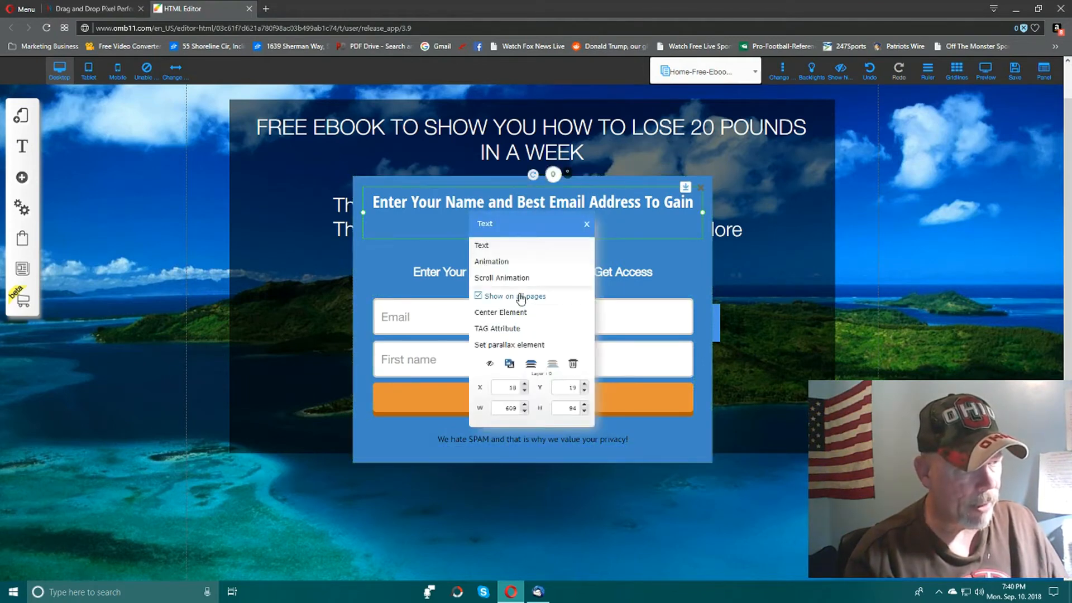
{"action": "left_click", "coordinate": [511, 312]}
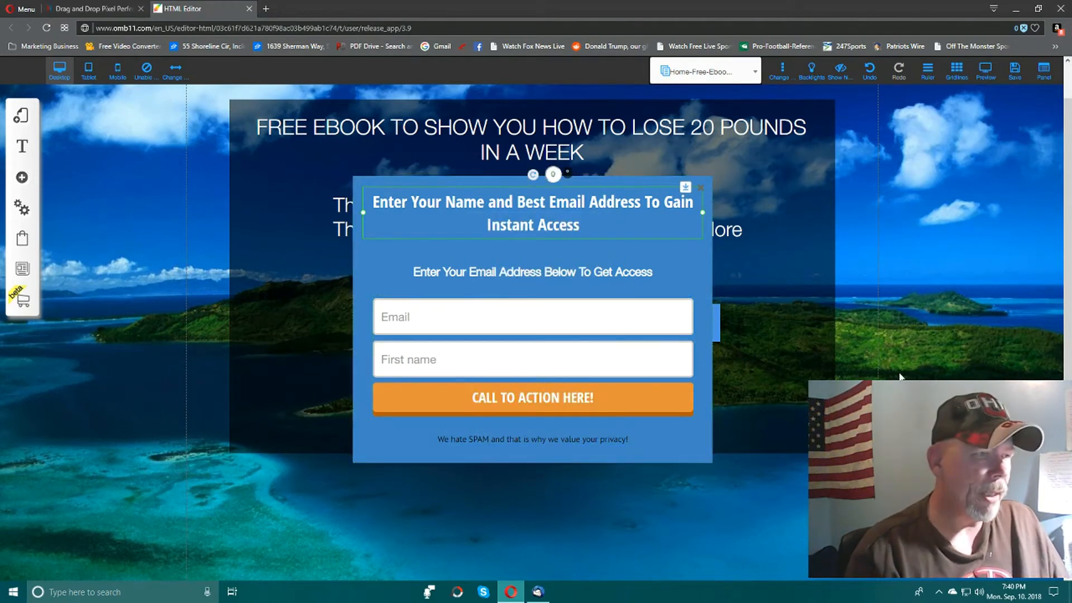
Step: Save the site with the edited pop-up
{"action": "left_click", "coordinate": [1015, 72]}
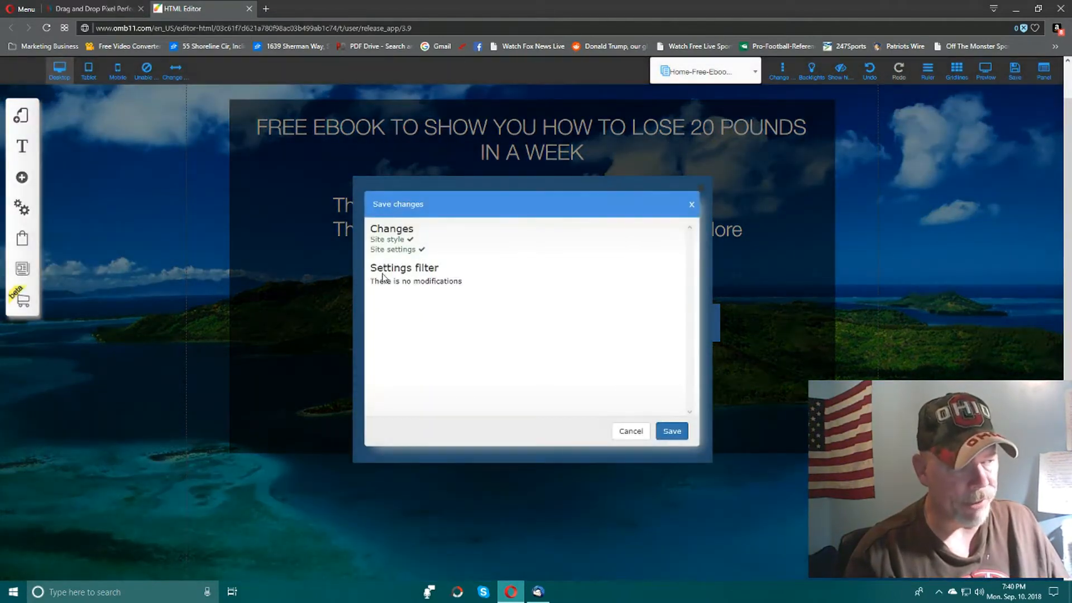
{"action": "left_click", "coordinate": [673, 431]}
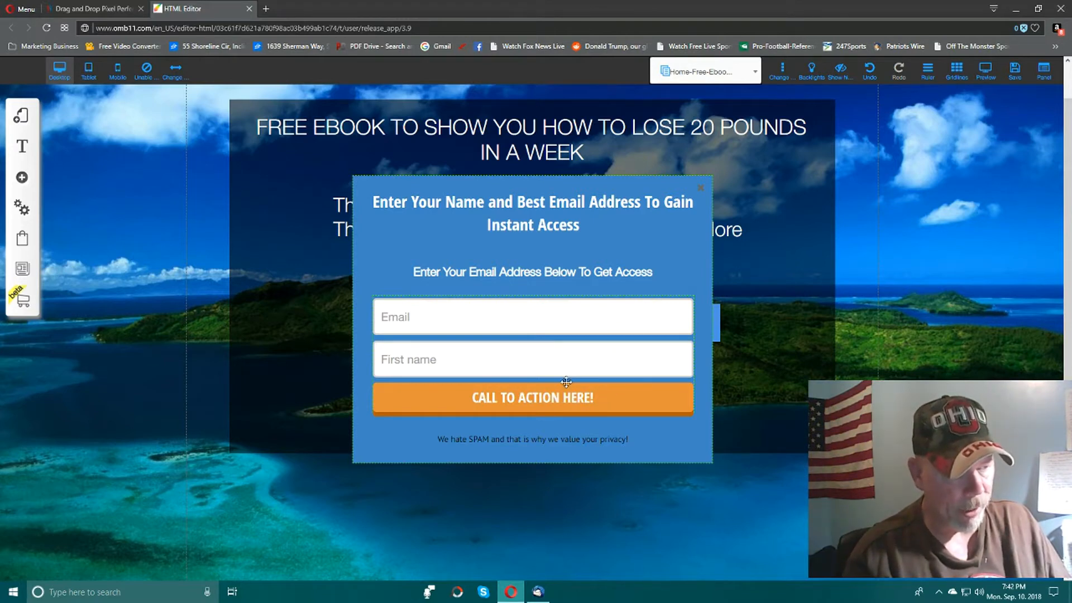
Step: Change the opt-in form's button text to "YES! Give Me Access Now"
{"action": "right_click", "coordinate": [561, 363]}
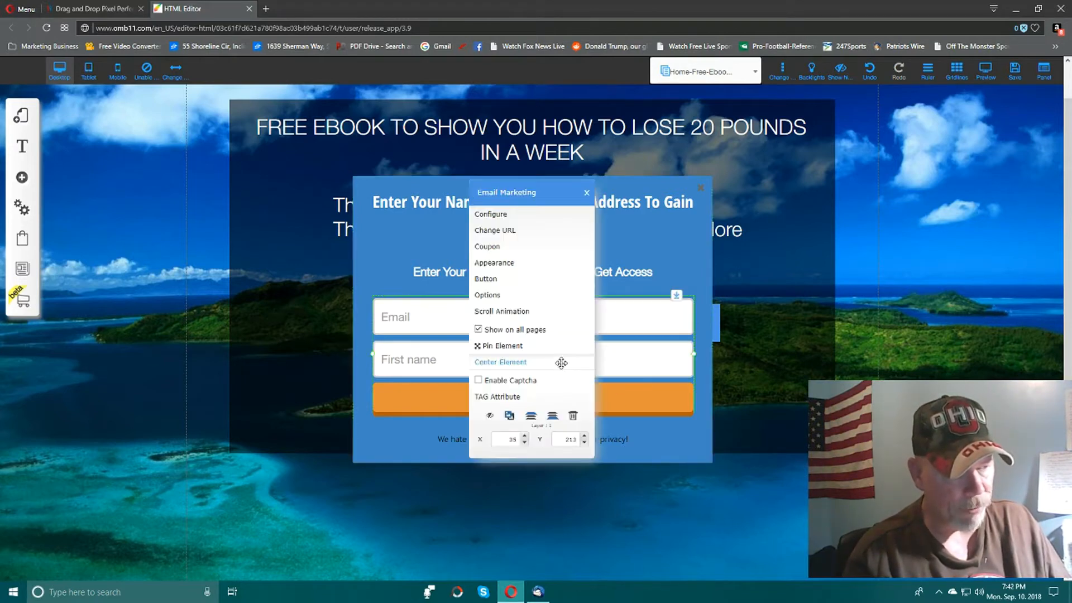
{"action": "left_click", "coordinate": [486, 279]}
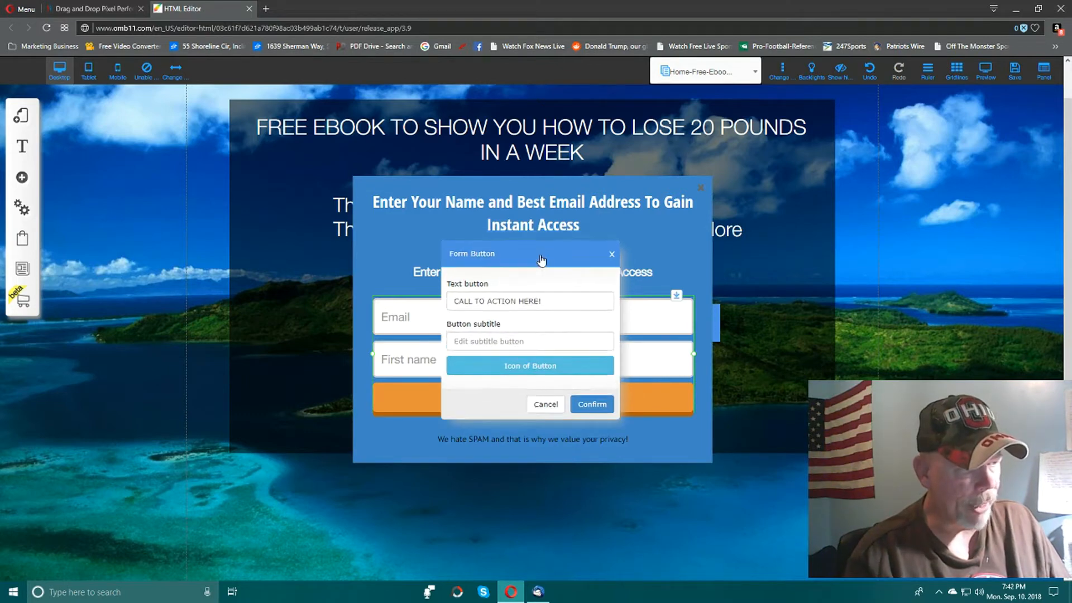
{"action": "left_click_drag", "start_coordinate": [543, 249], "coordinate": [565, 438]}
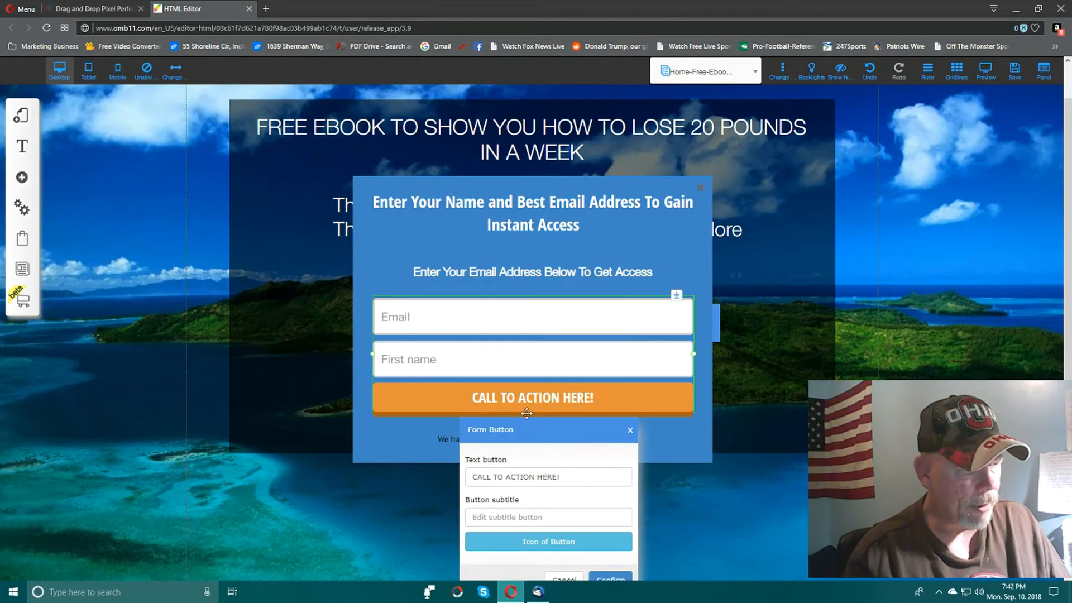
{"action": "left_click", "coordinate": [562, 474]}
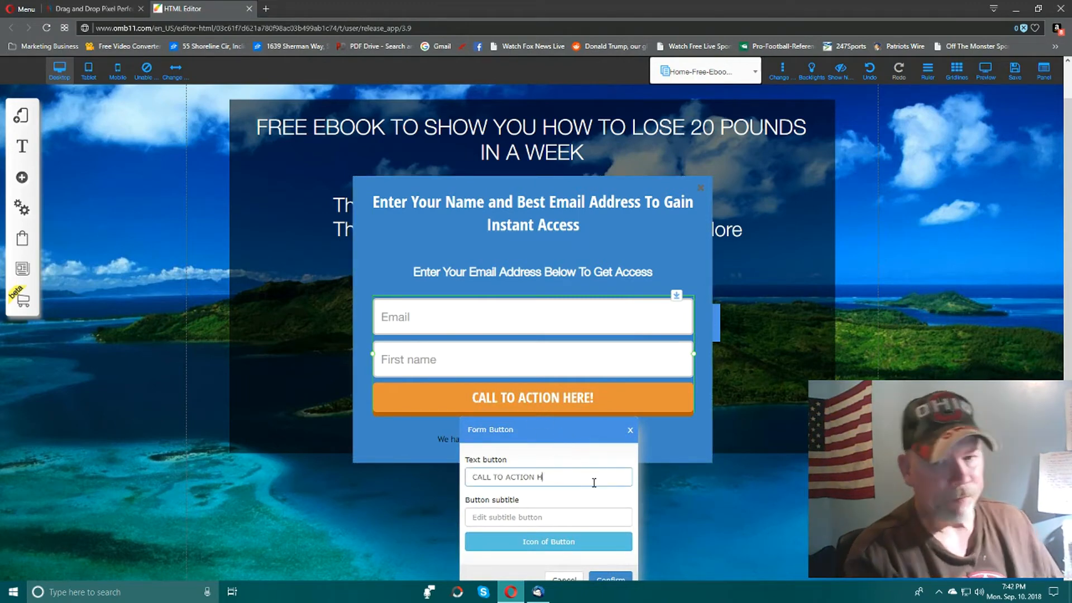
{"action": "key", "text": "BackSpace"}
{"action": "key", "text": "BackSpace"}
{"action": "key", "text": "BackSpace"}
{"action": "key", "text": "BackSpace"}
{"action": "key", "text": "BackSpace"}
{"action": "key", "text": "BackSpace"}
{"action": "key", "text": "BackSpace"}
{"action": "key", "text": "BackSpace"}
{"action": "key", "text": "BackSpace"}
{"action": "key", "text": "BackSpace"}
{"action": "key", "text": "BackSpace"}
{"action": "key", "text": "BackSpace"}
{"action": "key", "text": "BackSpace"}
{"action": "key", "text": "BackSpace"}
{"action": "key", "text": "BackSpace"}
{"action": "key", "text": "BackSpace"}
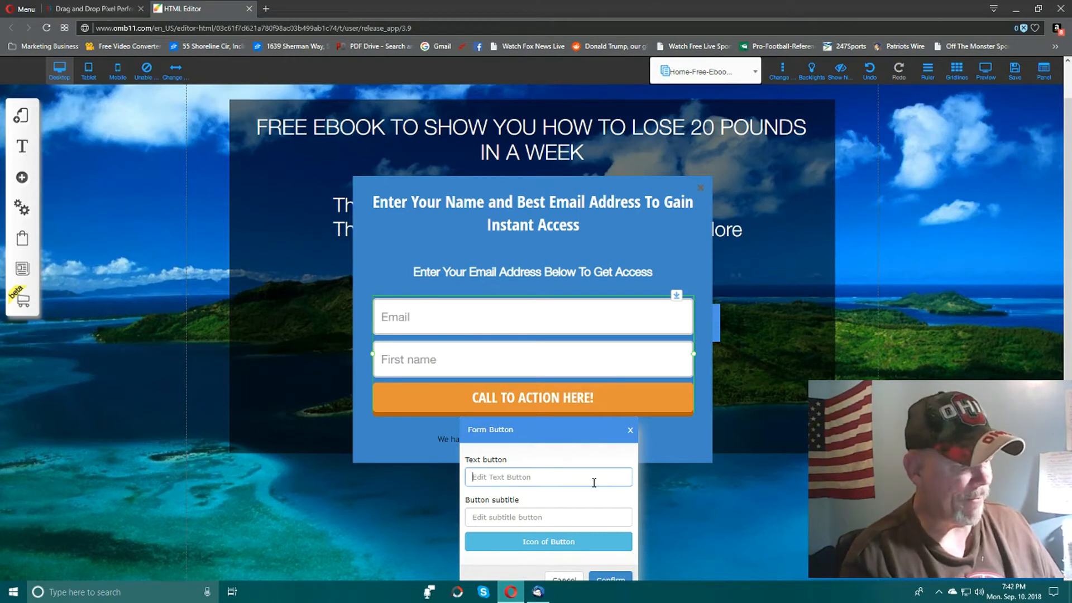
{"action": "type", "text": "YES"}
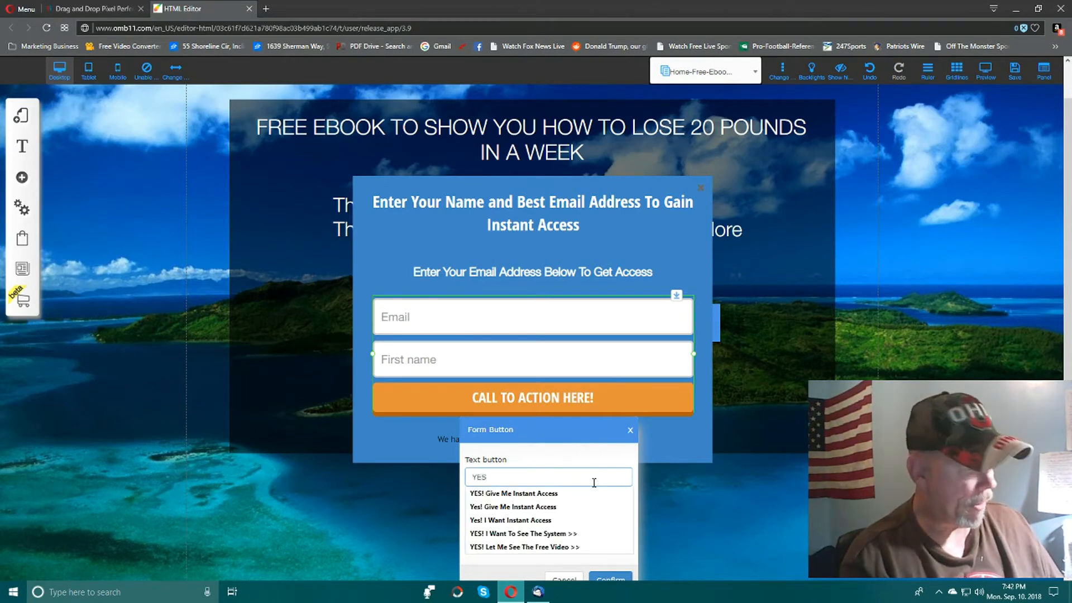
{"action": "type", "text": "! Give Me"}
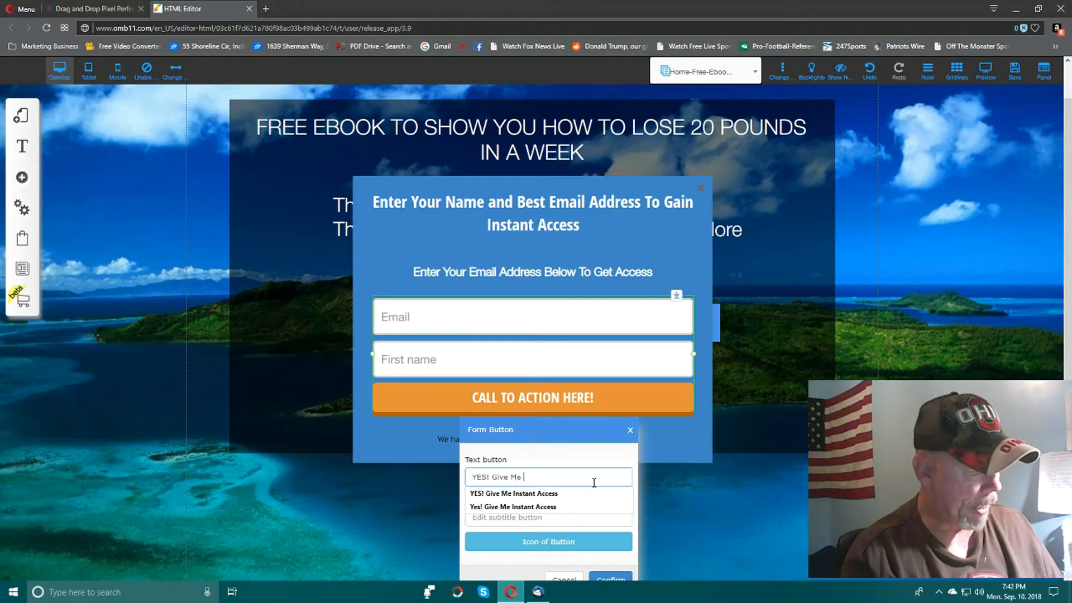
{"action": "type", "text": " Access Now"}
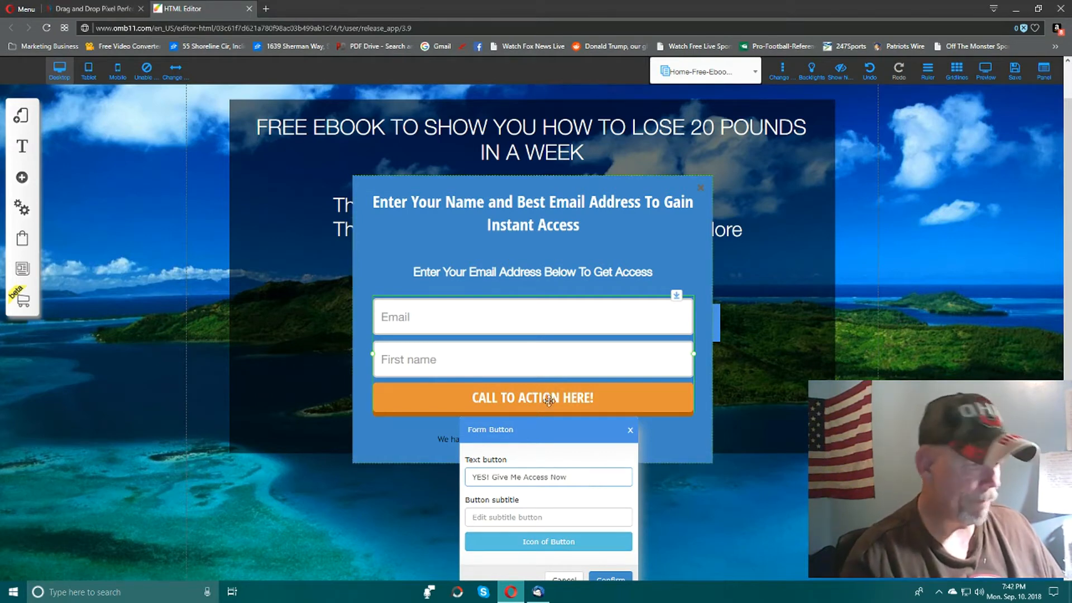
{"action": "left_click_drag", "start_coordinate": [572, 433], "coordinate": [572, 390]}
{"action": "left_click", "coordinate": [605, 523]}
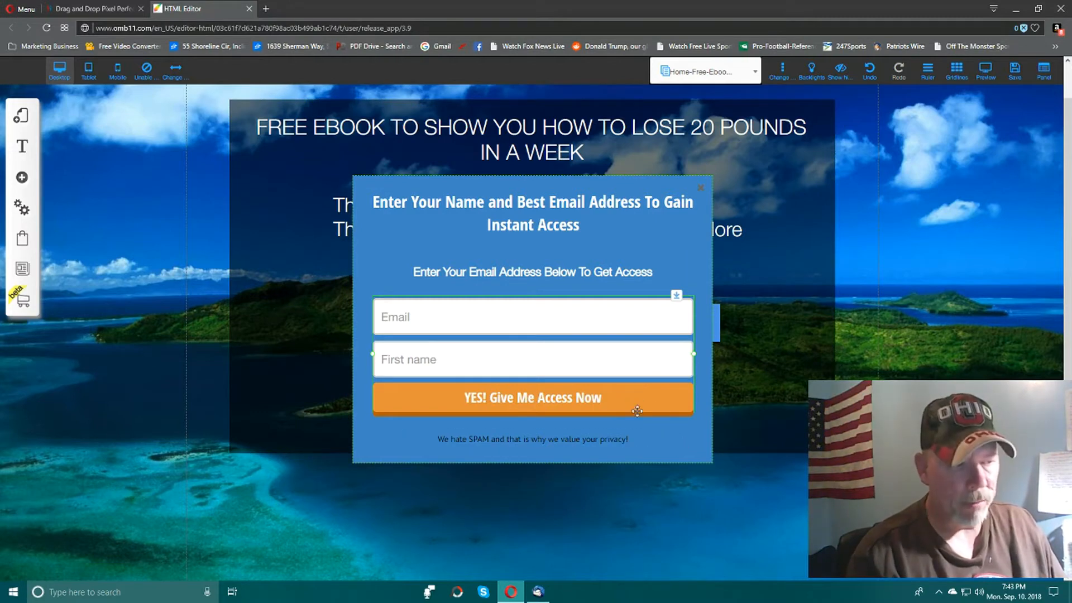
Step: Set the hover label color of the form button to black in the Mailmkt_custom_3 style and review the remaining button style settings
{"action": "right_click", "coordinate": [655, 394]}
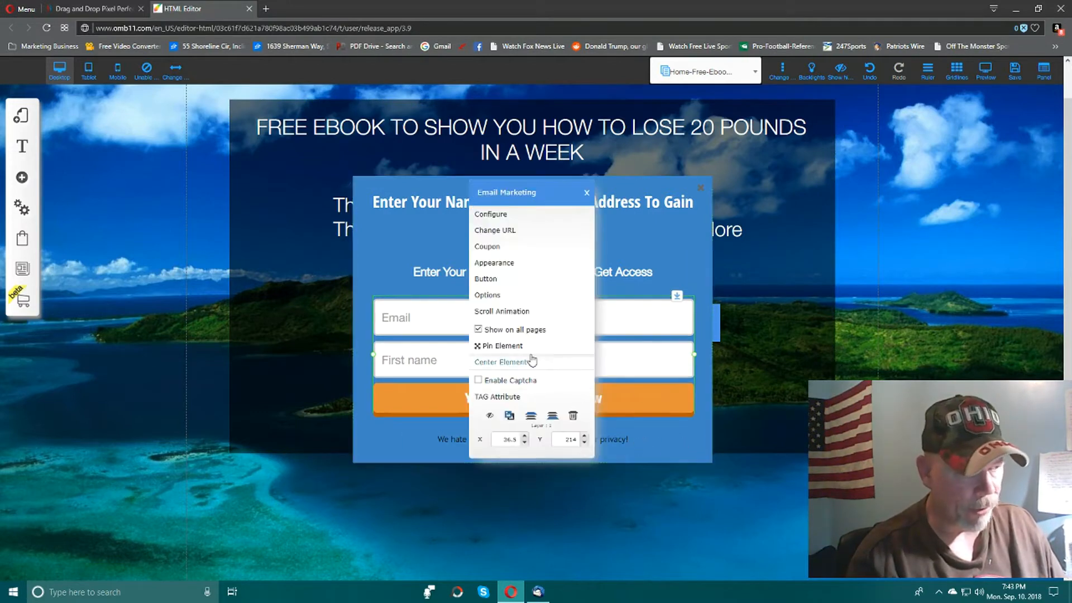
{"action": "left_click", "coordinate": [489, 260]}
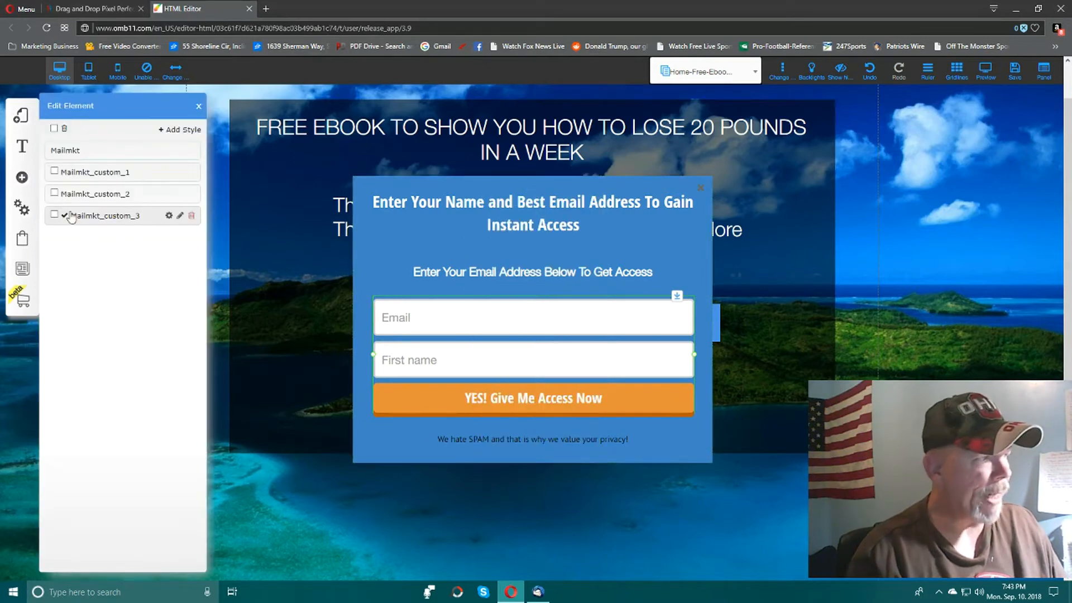
{"action": "mouse_move", "coordinate": [180, 219]}
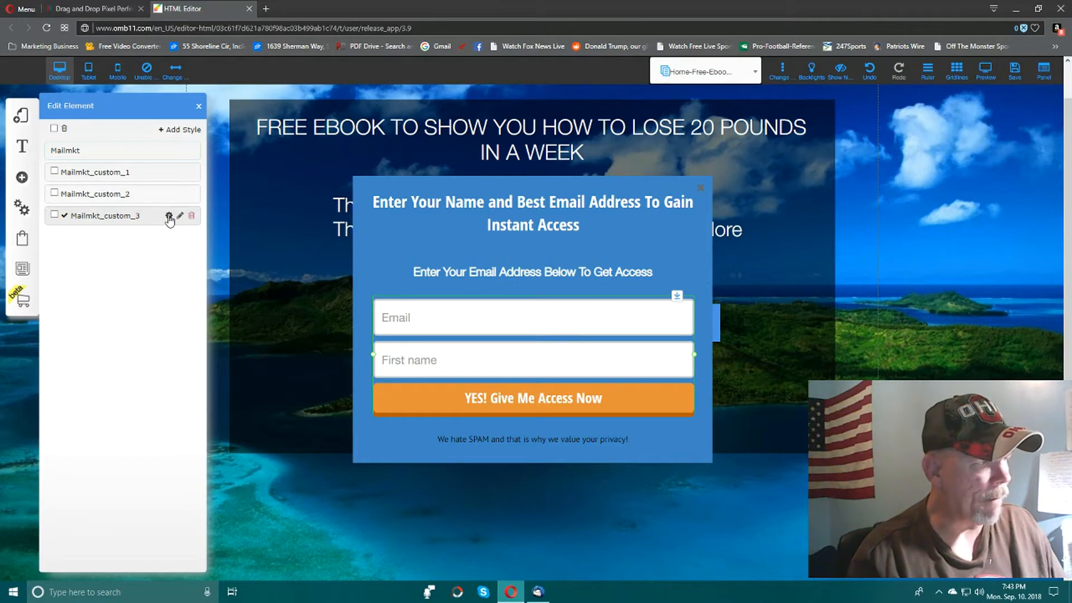
{"action": "left_click", "coordinate": [169, 216]}
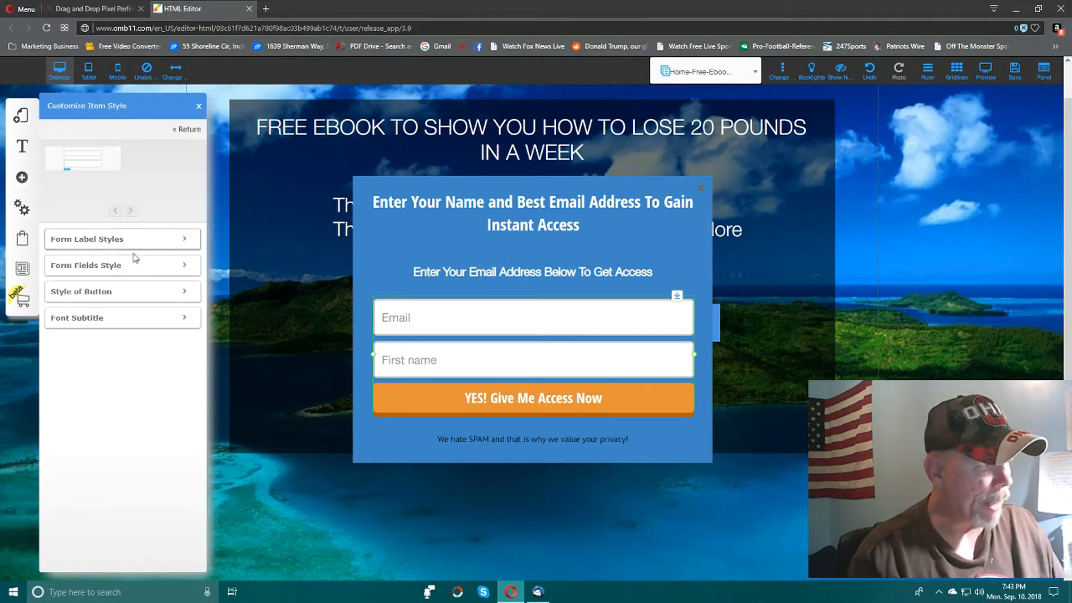
{"action": "left_click", "coordinate": [184, 294]}
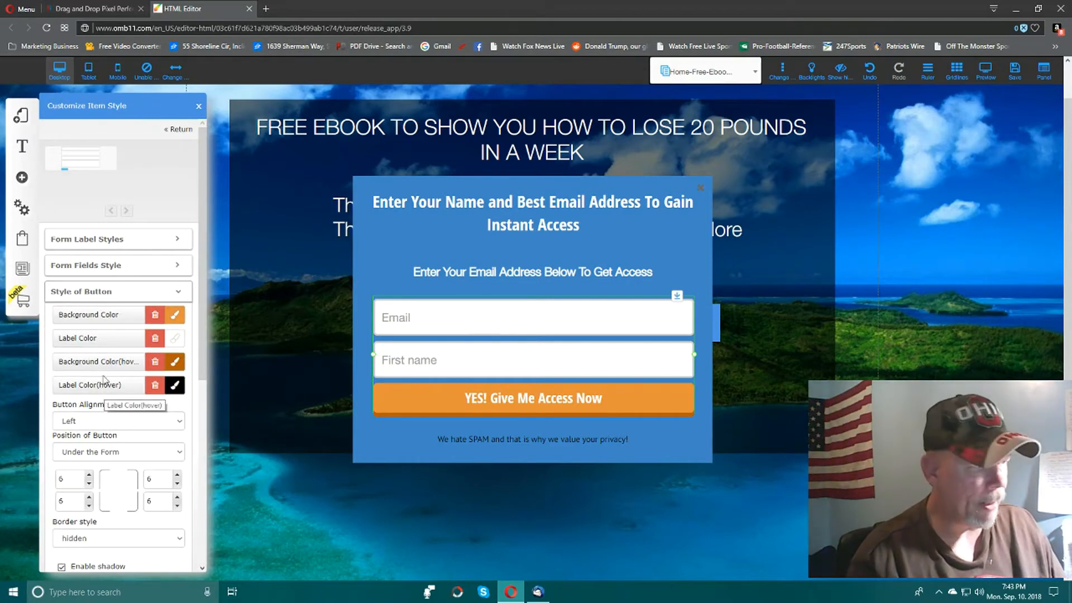
{"action": "left_click", "coordinate": [177, 387]}
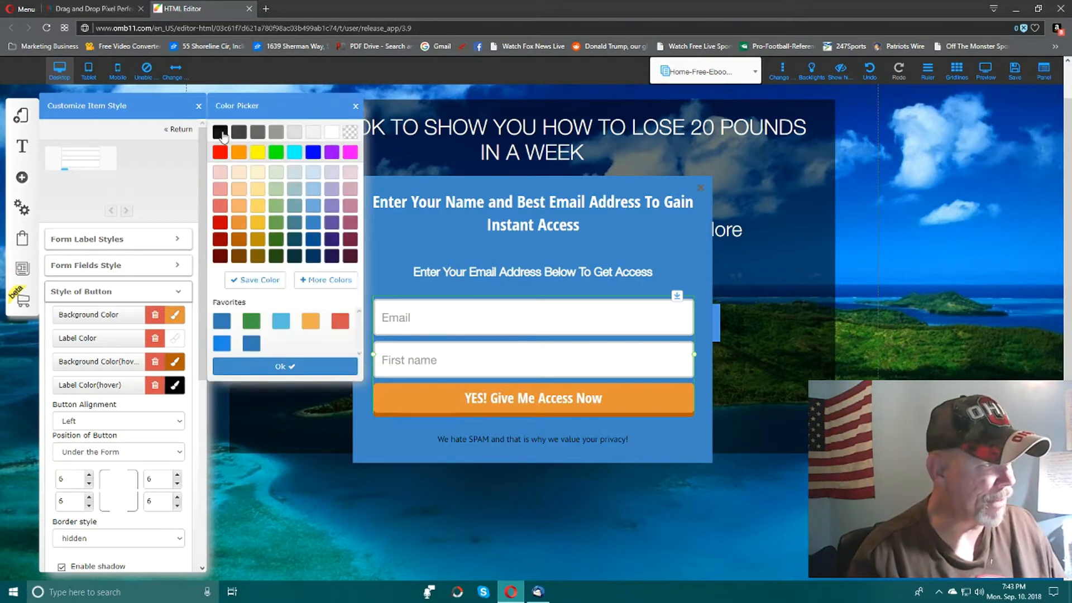
{"action": "left_click", "coordinate": [221, 132]}
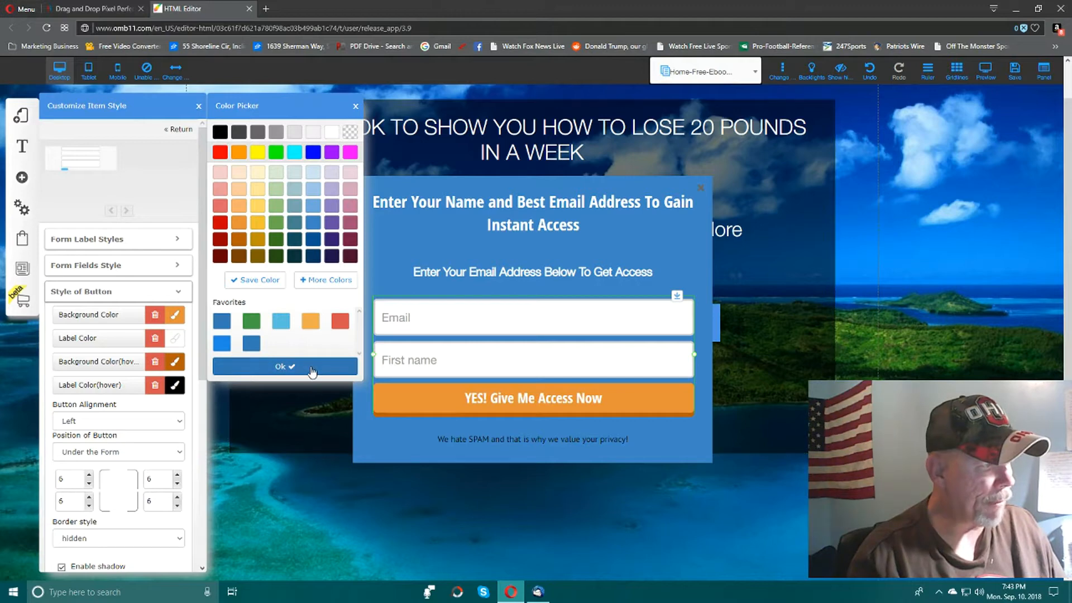
{"action": "left_click", "coordinate": [283, 366]}
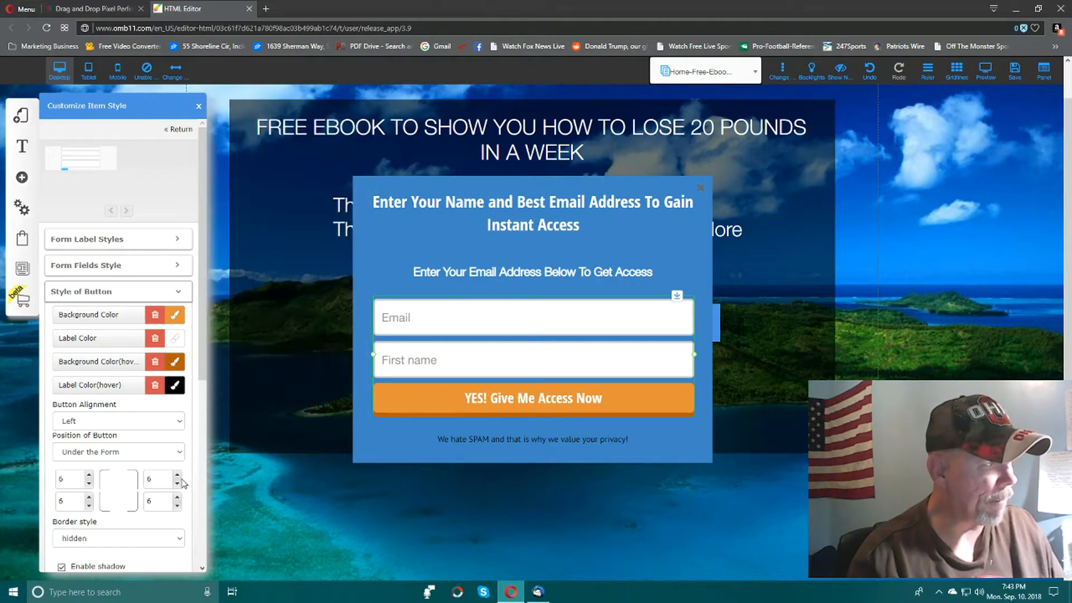
{"action": "scroll", "coordinate": [183, 484], "scroll_direction": "down", "scroll_amount": 1}
{"action": "scroll", "coordinate": [183, 483], "scroll_direction": "down", "scroll_amount": 4}
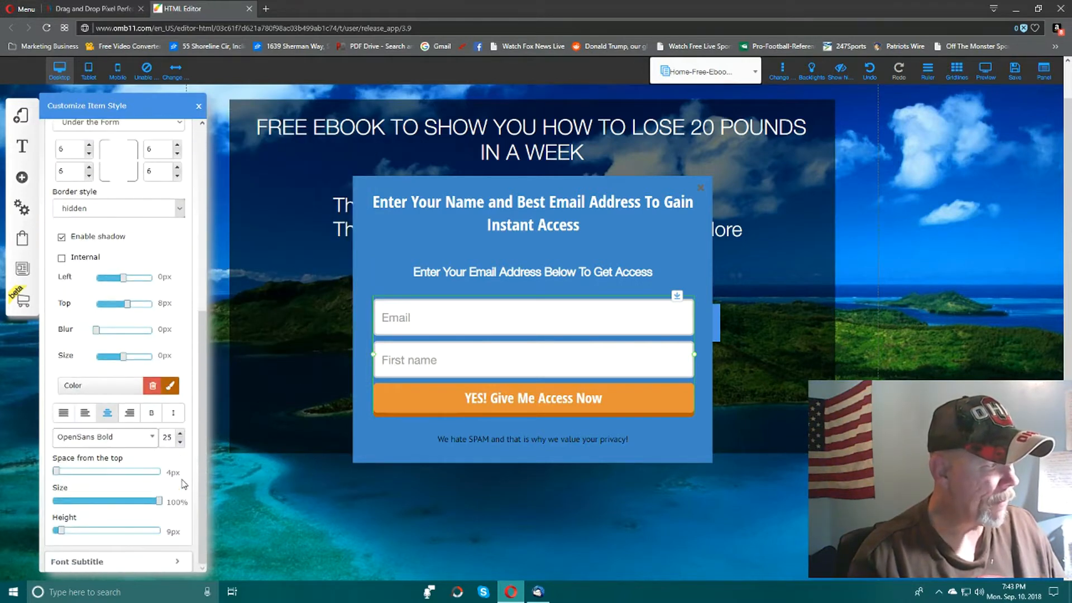
{"action": "scroll", "coordinate": [183, 483], "scroll_direction": "up", "scroll_amount": 5}
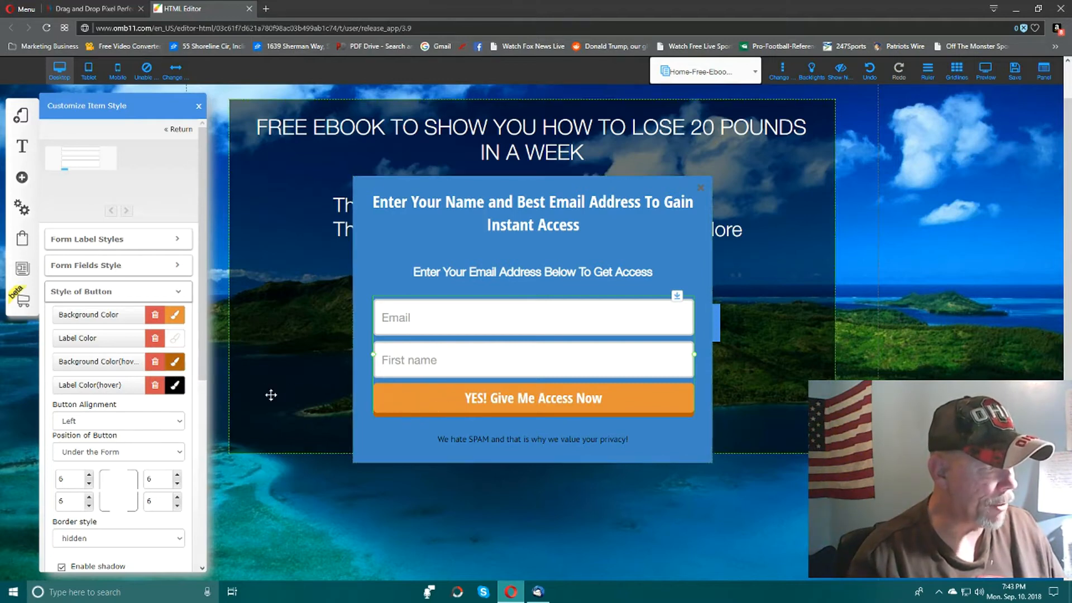
{"action": "left_click", "coordinate": [175, 132]}
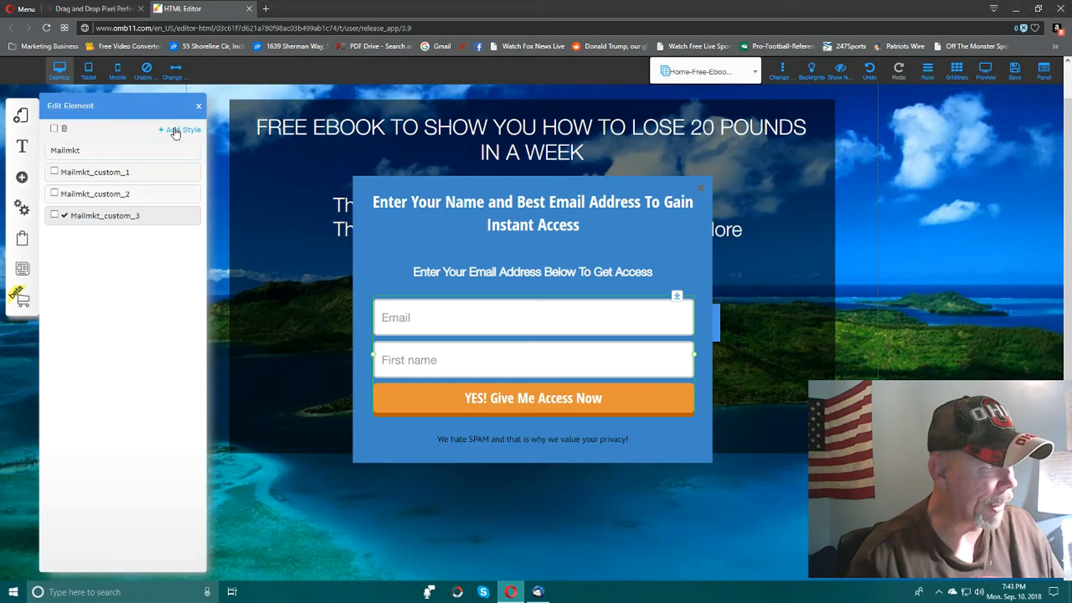
{"action": "mouse_move", "coordinate": [150, 220]}
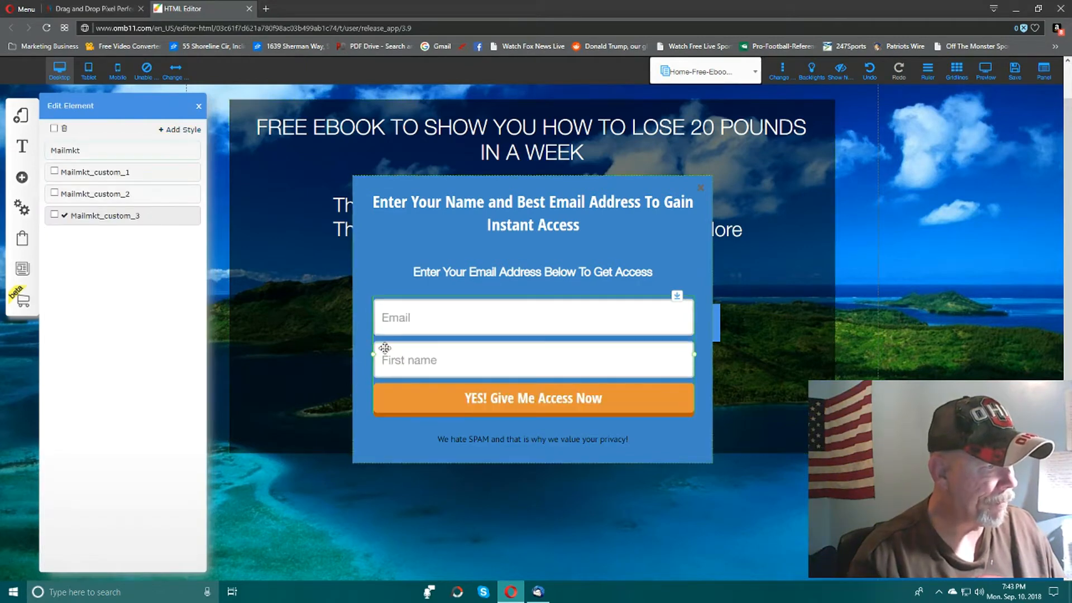
{"action": "left_click", "coordinate": [199, 106]}
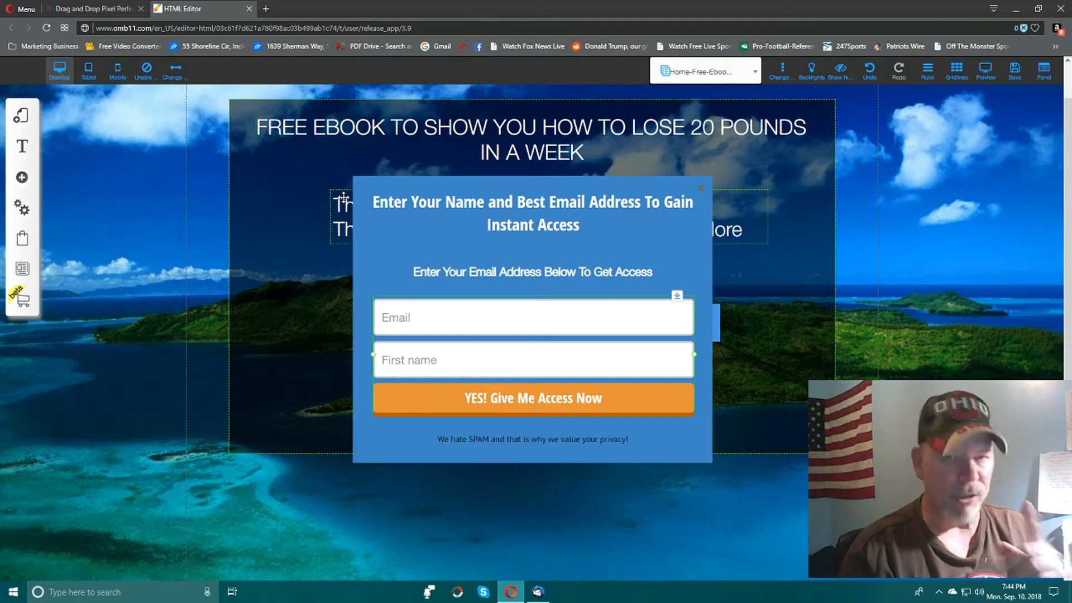
Step: Switch to Builderall, open the MailingBoss autoresponder dashboard, and examine its subscriber list alongside the opt-in pop-up
{"action": "left_click", "coordinate": [92, 10]}
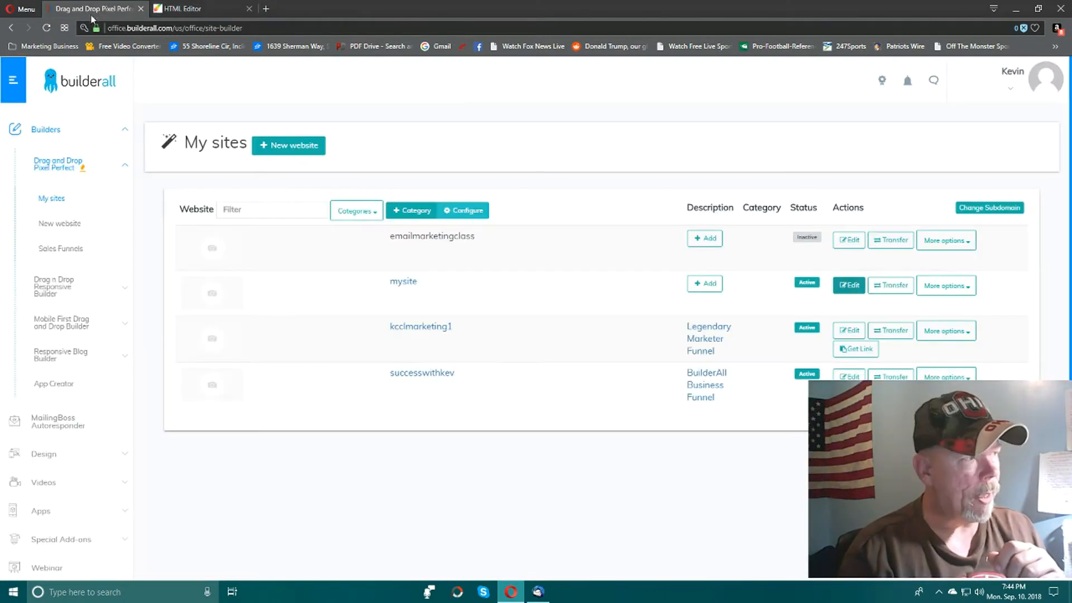
{"action": "left_click", "coordinate": [58, 425]}
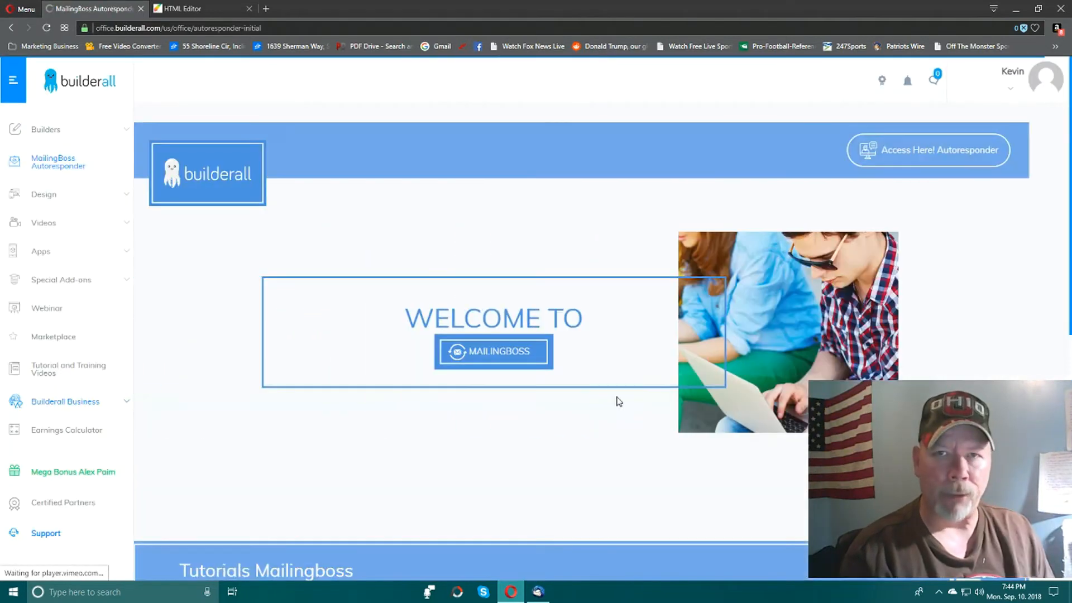
{"action": "left_click", "coordinate": [945, 155]}
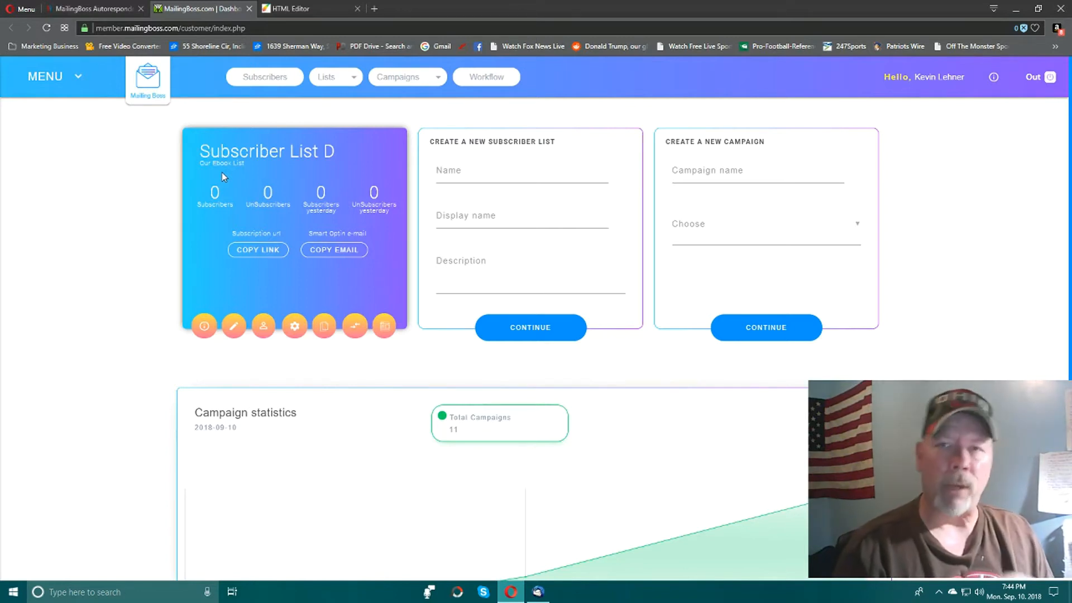
{"action": "left_click", "coordinate": [290, 8]}
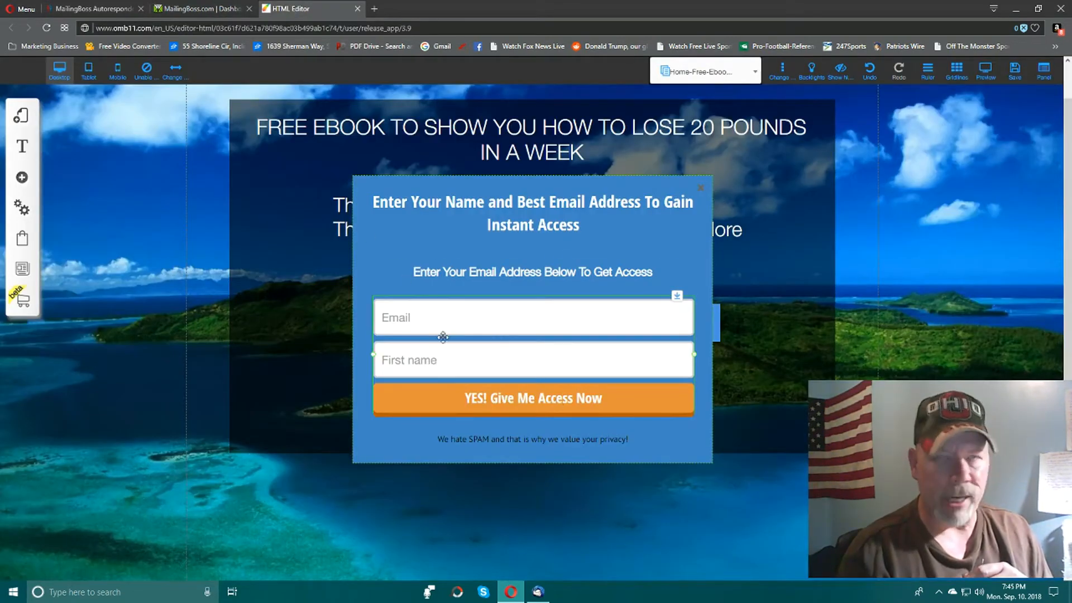
{"action": "left_click", "coordinate": [215, 9]}
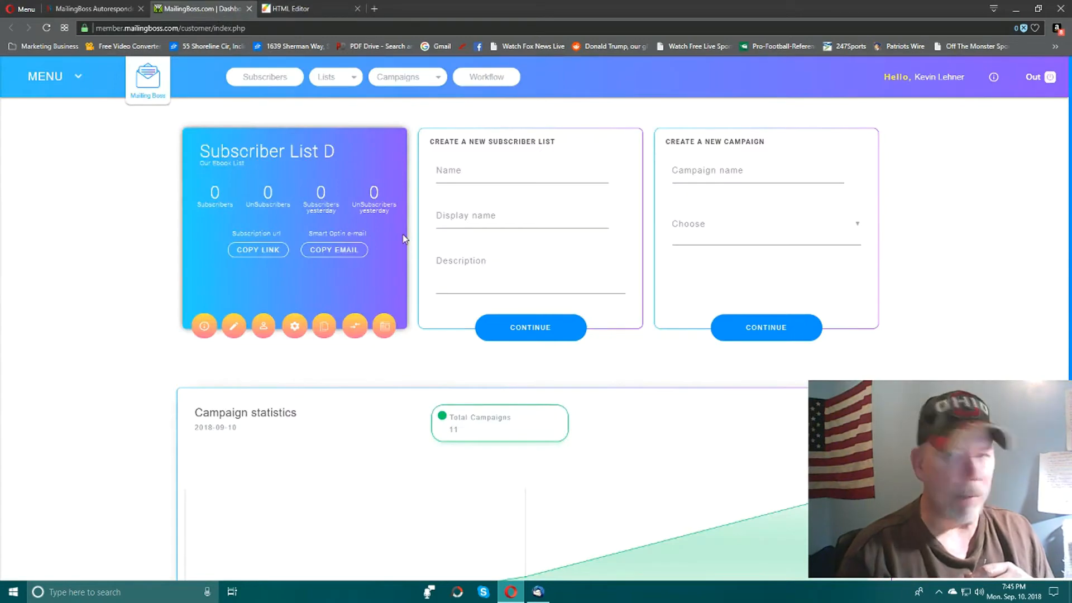
Step: Return to the HTML editor and view the subscriber lists offered in the opt-in form's email marketing configuration
{"action": "left_click", "coordinate": [330, 6]}
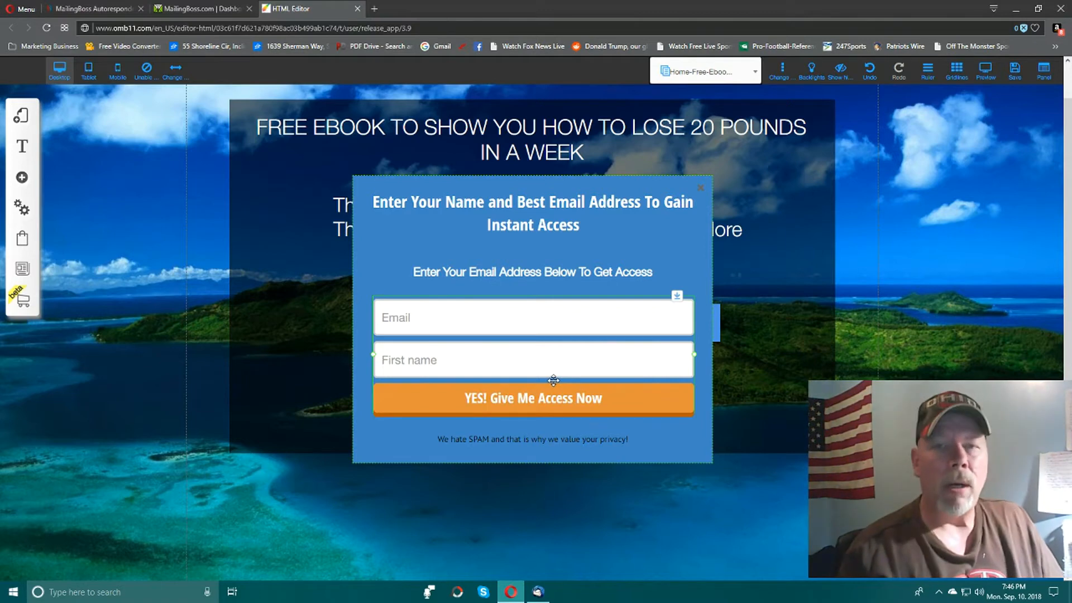
{"action": "left_click", "coordinate": [415, 399]}
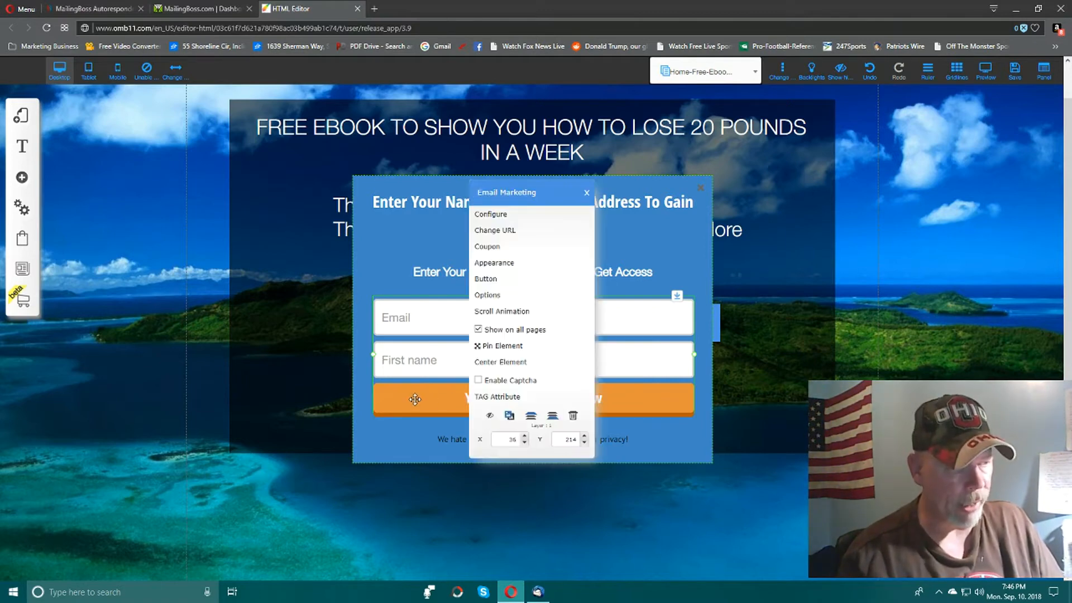
{"action": "left_click", "coordinate": [496, 213]}
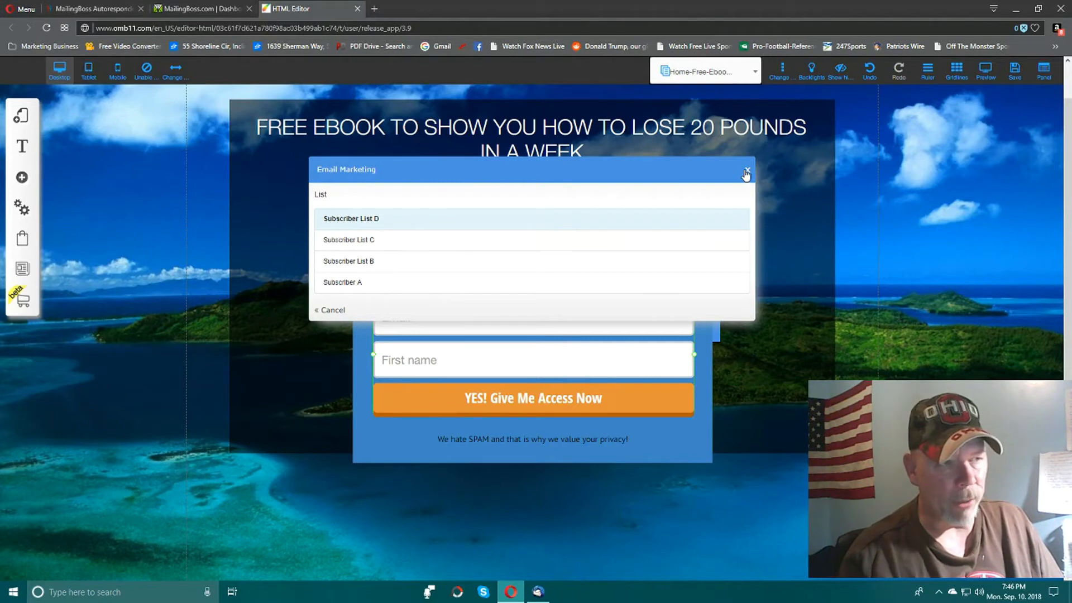
{"action": "left_click", "coordinate": [748, 171]}
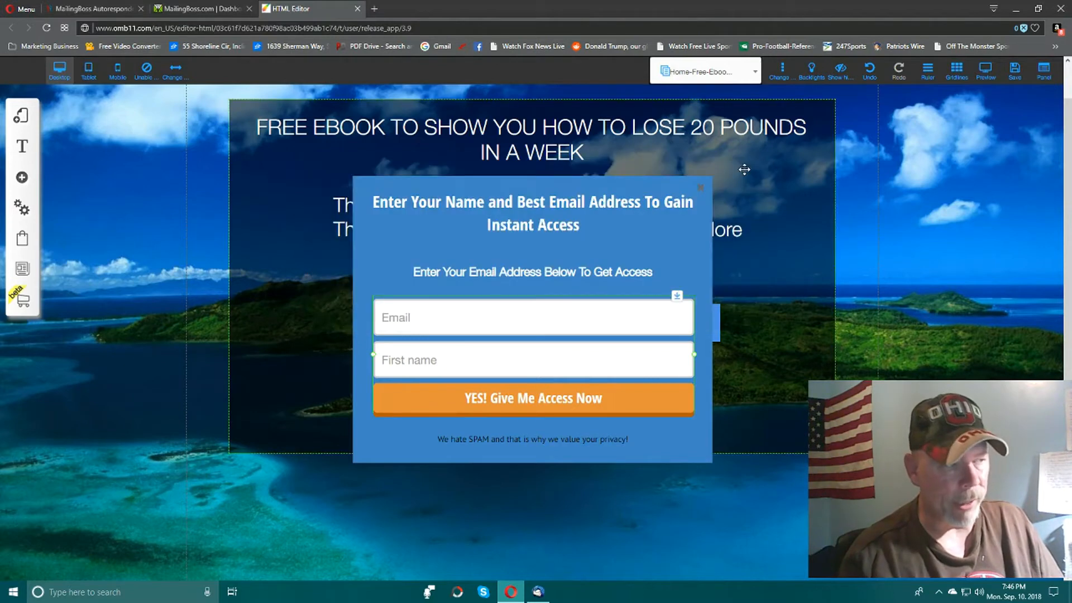
Step: Connect the opt-in form to Subscriber List D in MailingBoss through its email marketing configuration and save the site changes
{"action": "left_click", "coordinate": [424, 398]}
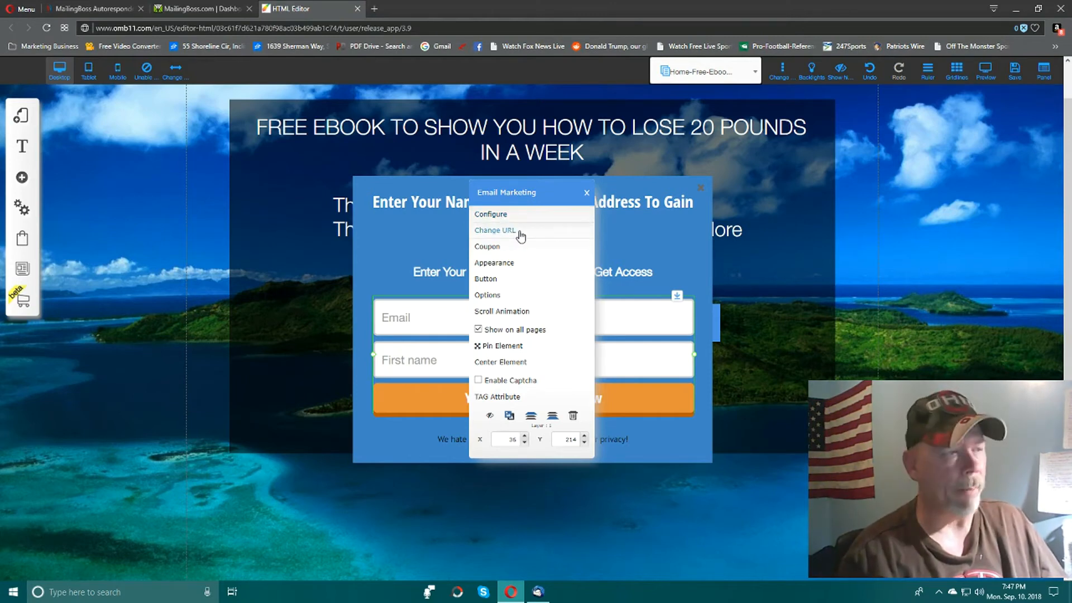
{"action": "left_click", "coordinate": [492, 215]}
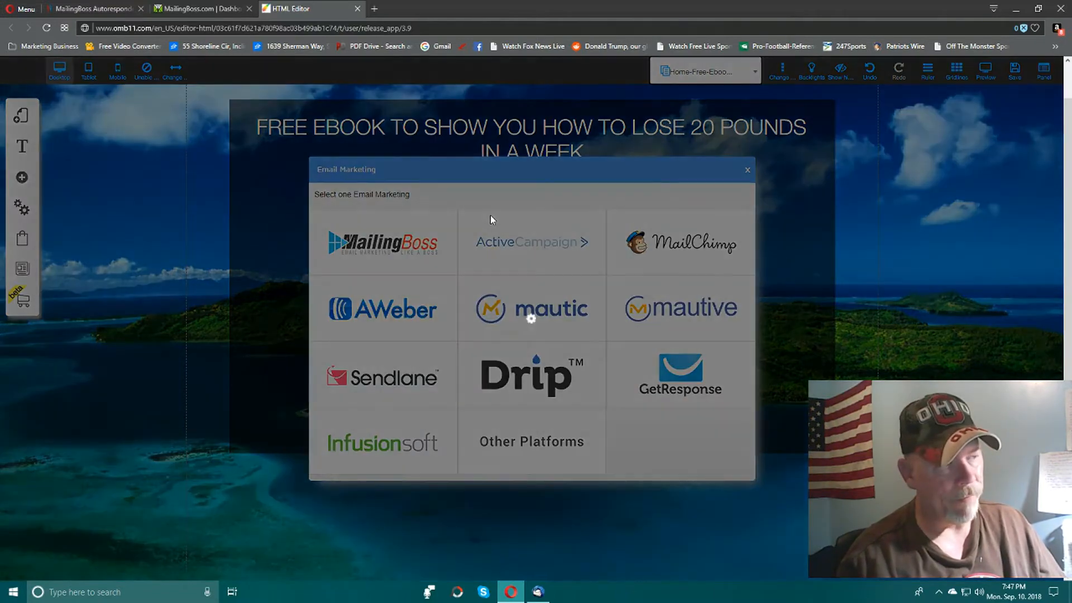
{"action": "left_click", "coordinate": [484, 232]}
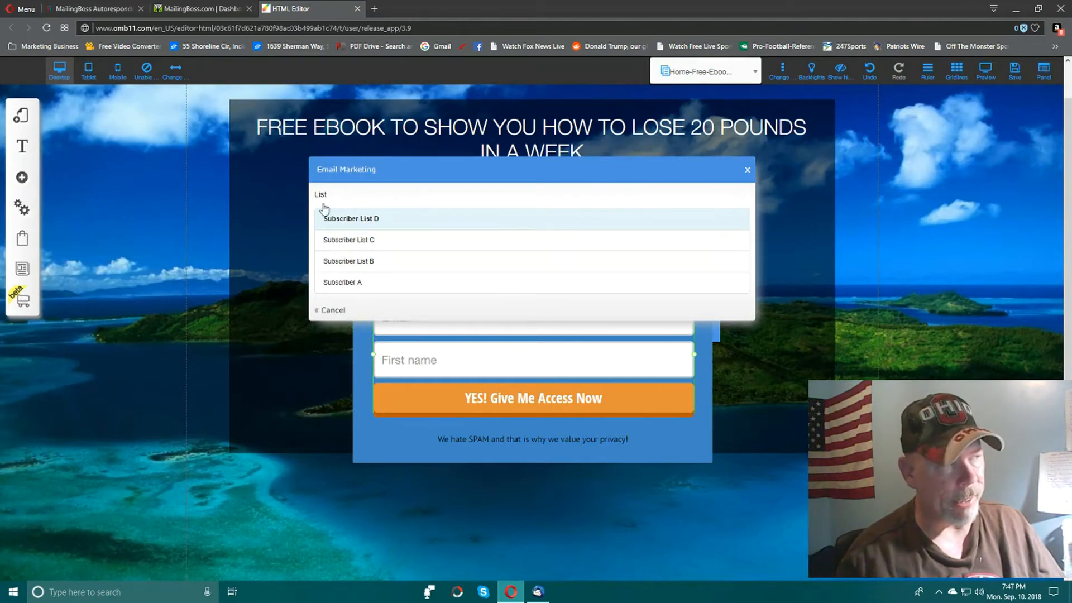
{"action": "left_click", "coordinate": [207, 9]}
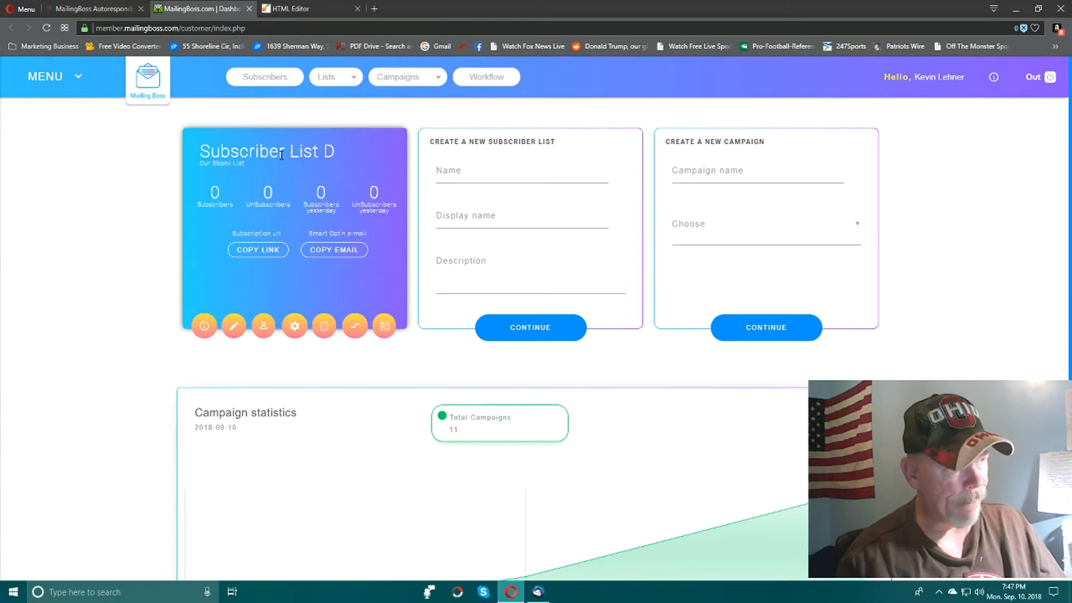
{"action": "left_click", "coordinate": [307, 9]}
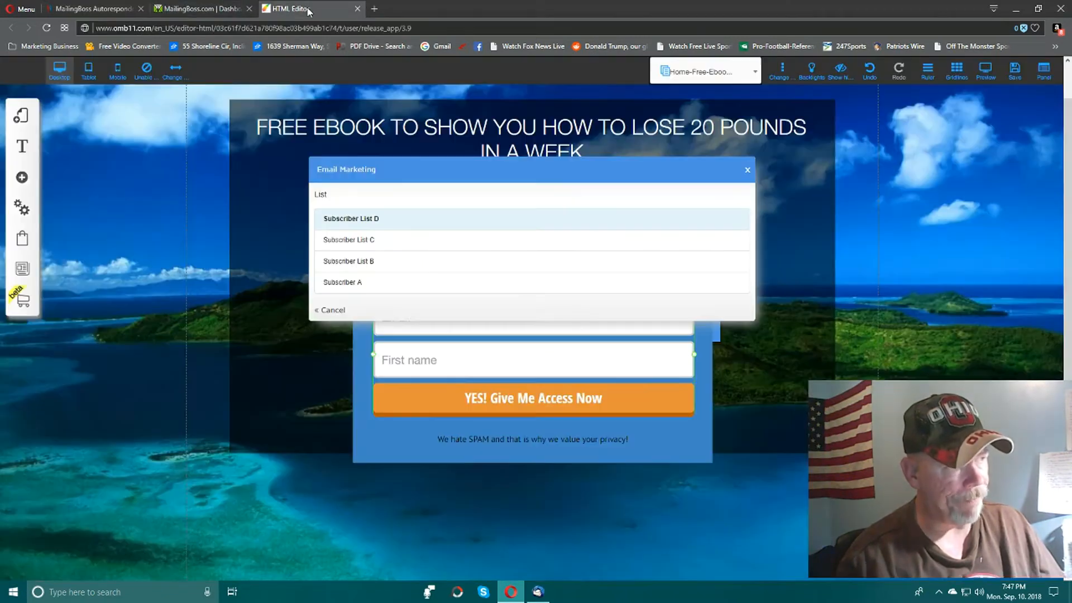
{"action": "left_click", "coordinate": [350, 221]}
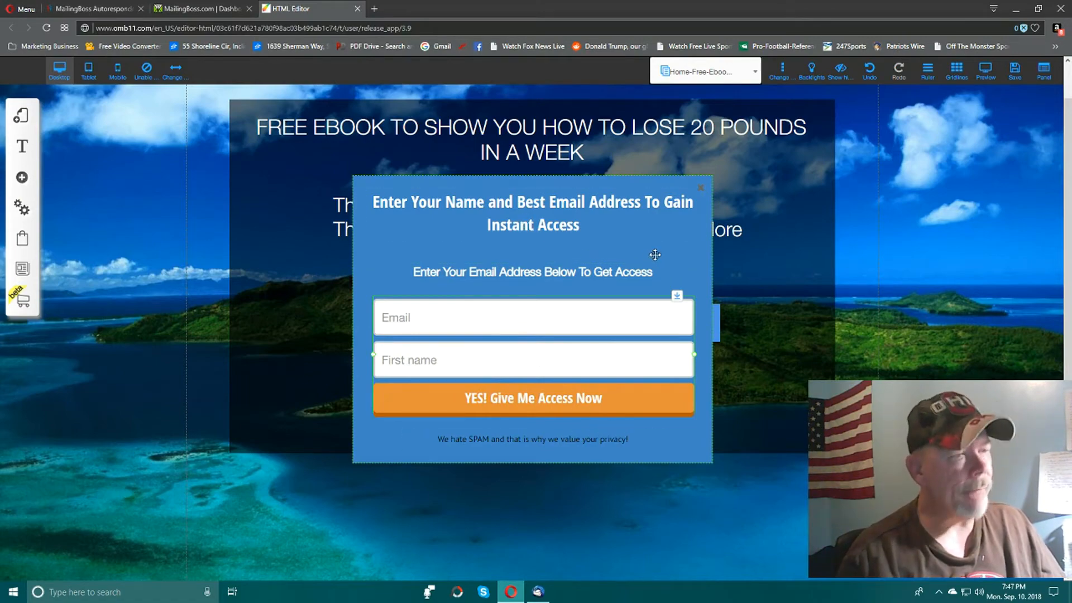
{"action": "left_click", "coordinate": [1016, 70]}
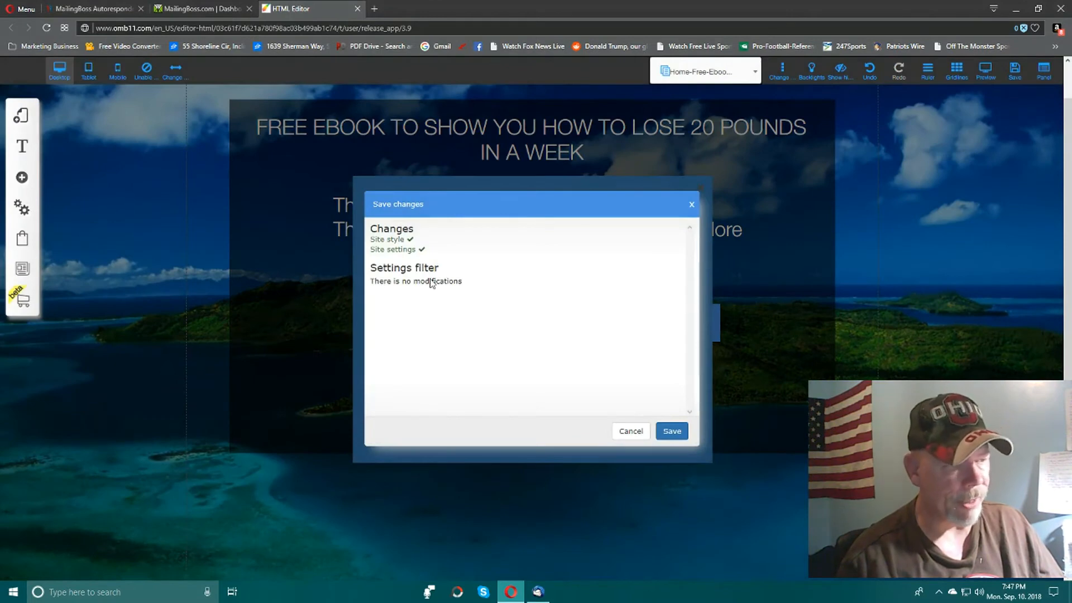
{"action": "left_click", "coordinate": [672, 431]}
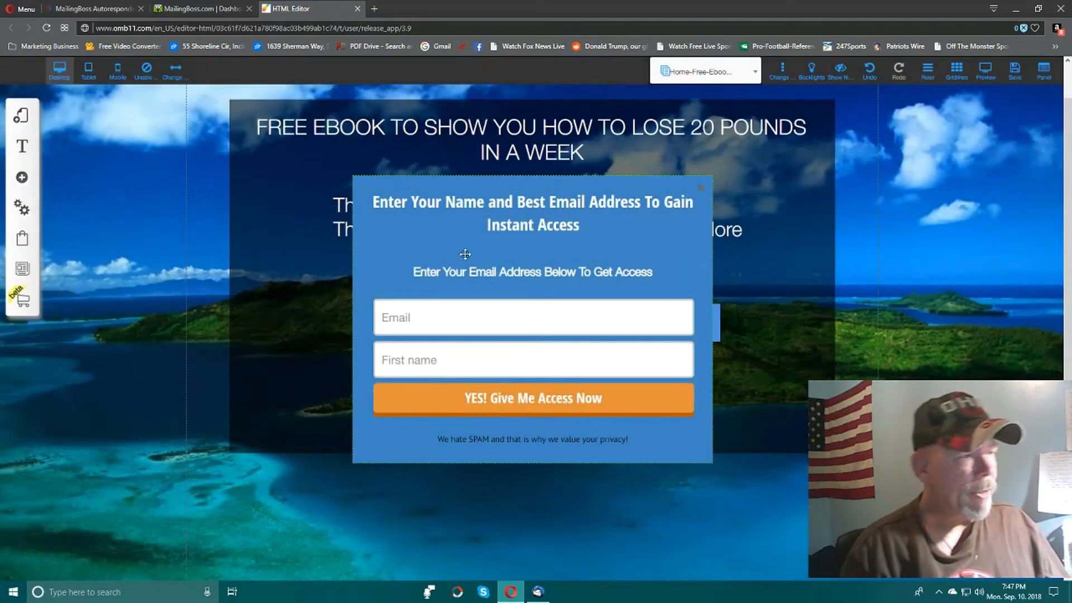
Step: Switch to MailingBoss and open the Ebook Campaign from the e-mail sequences
{"action": "left_click", "coordinate": [199, 9]}
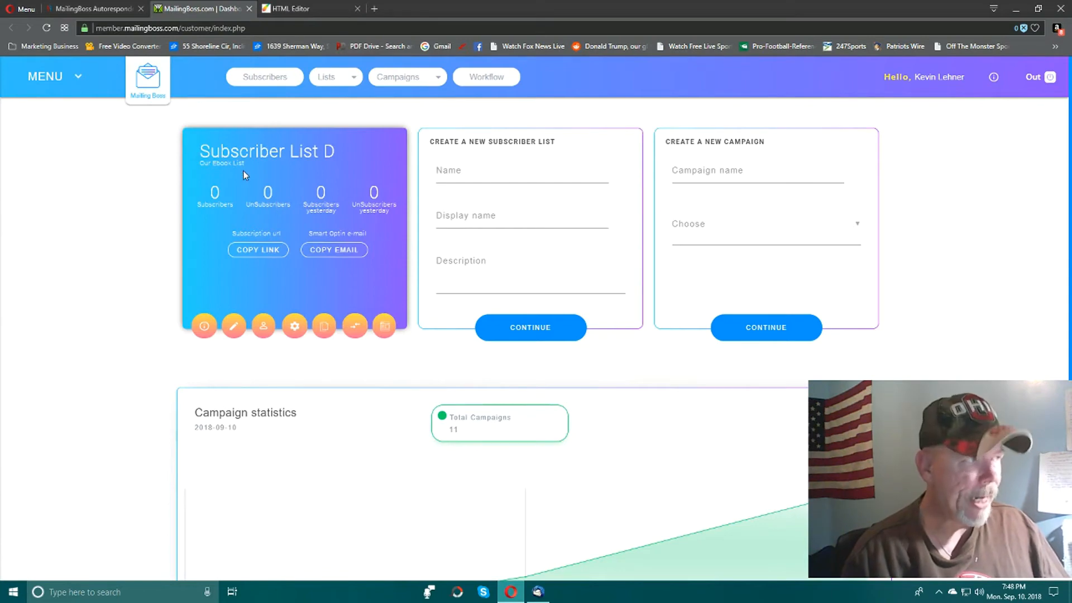
{"action": "left_click", "coordinate": [300, 7]}
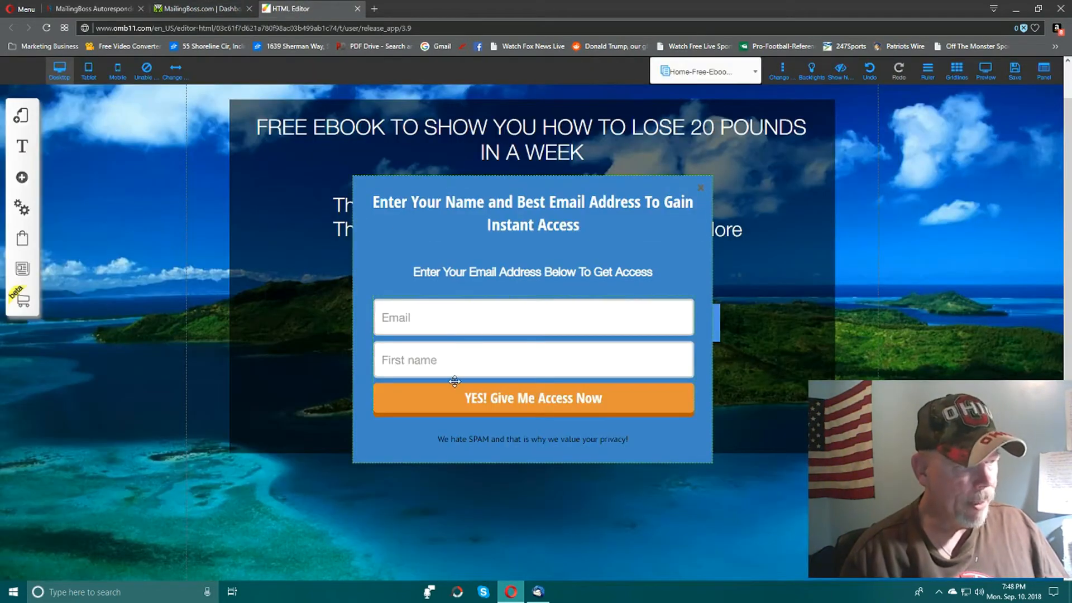
{"action": "left_click", "coordinate": [202, 9]}
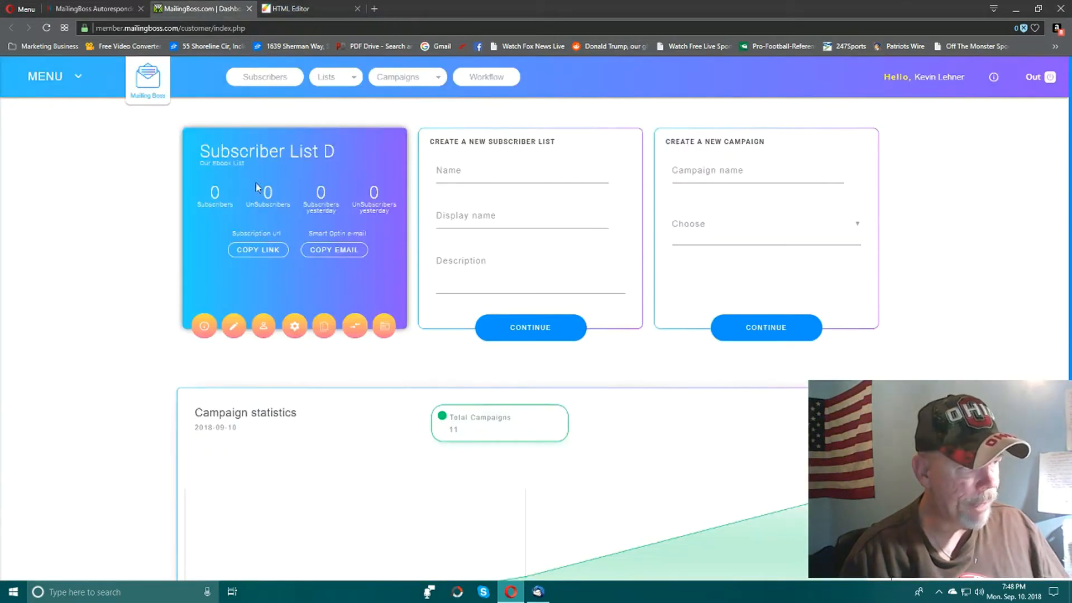
{"action": "left_click", "coordinate": [437, 80]}
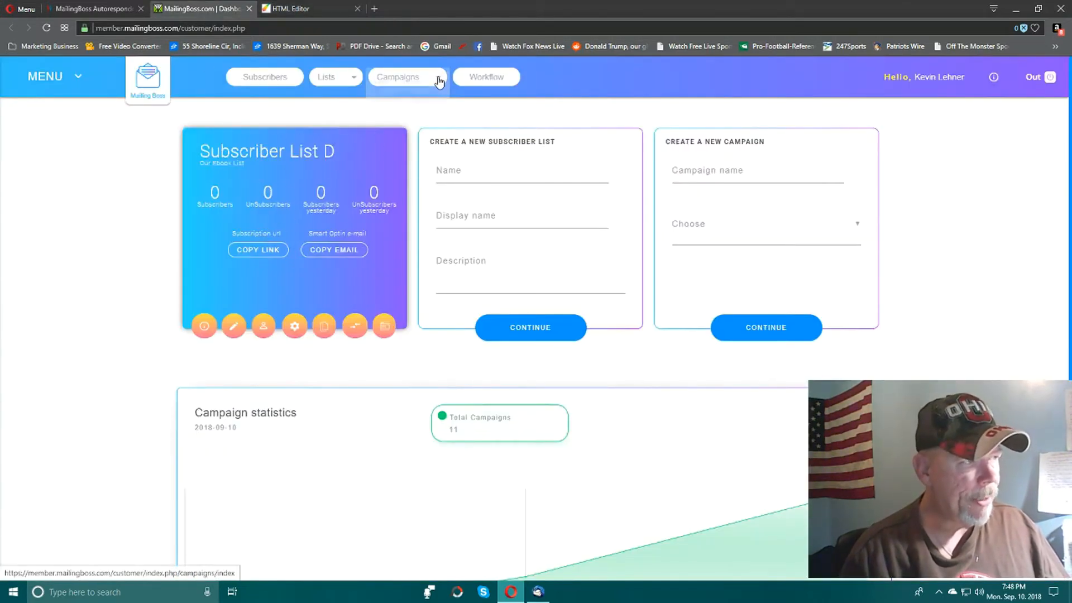
{"action": "left_click", "coordinate": [411, 115]}
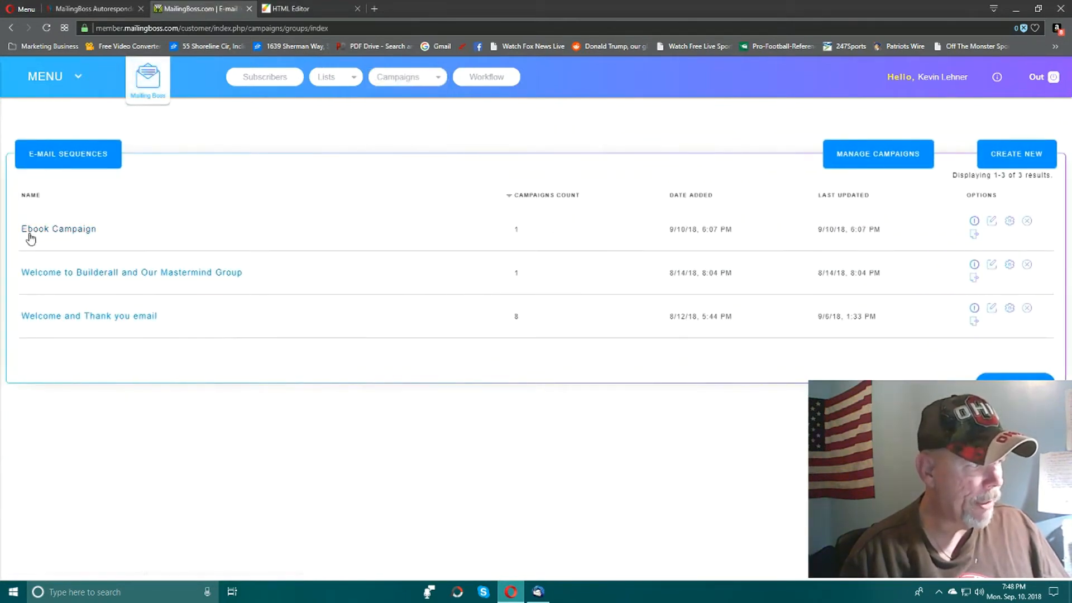
{"action": "left_click", "coordinate": [78, 234]}
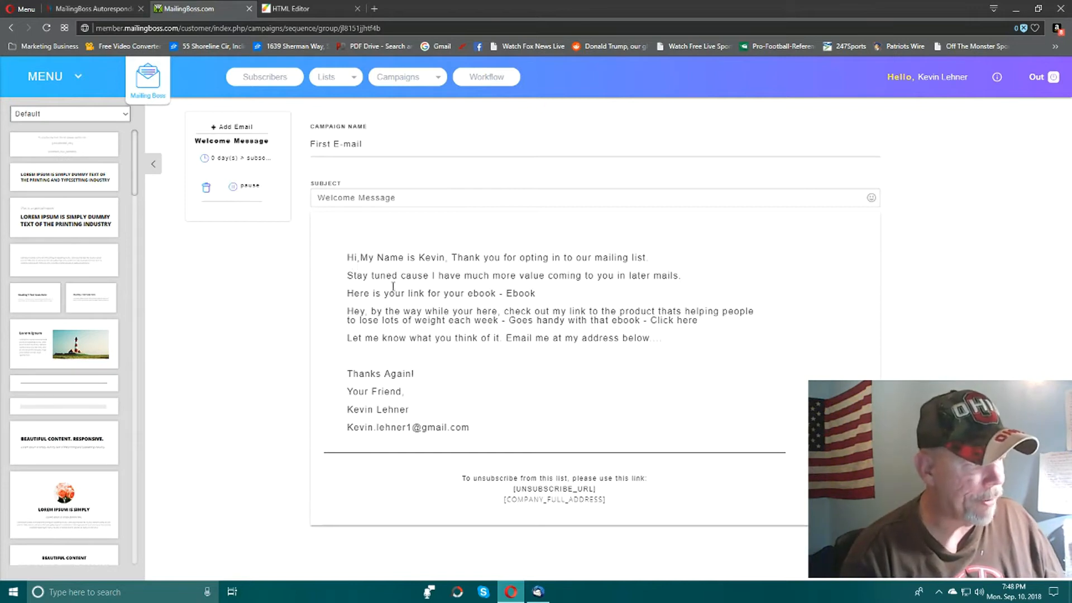
Step: Examine the campaign's welcome message and browse the content snippets available for building the email
{"action": "left_click", "coordinate": [386, 251]}
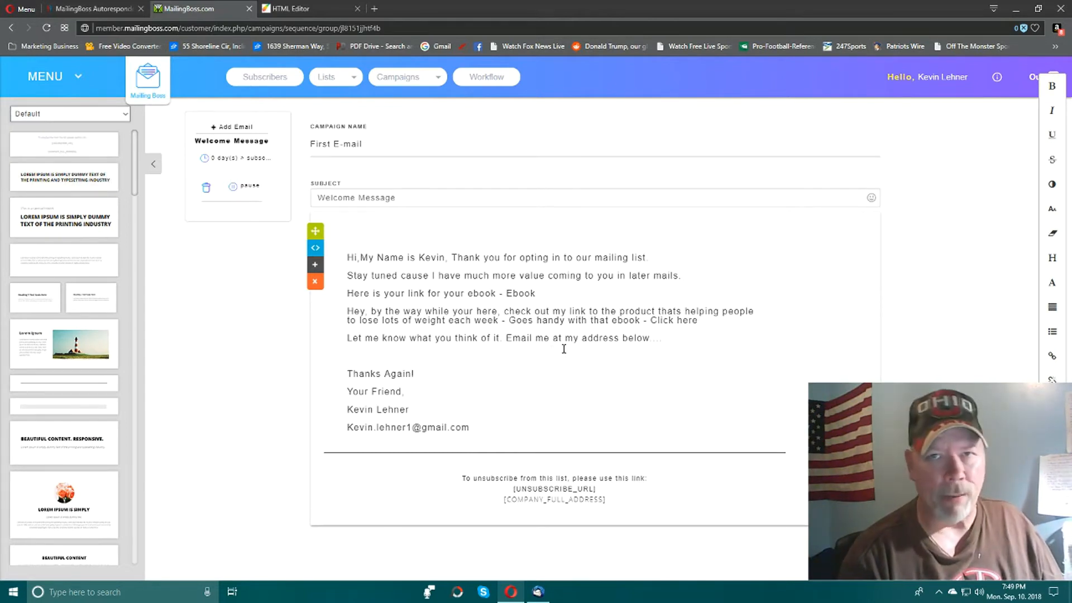
{"action": "scroll", "coordinate": [77, 294], "scroll_direction": "down", "scroll_amount": 2}
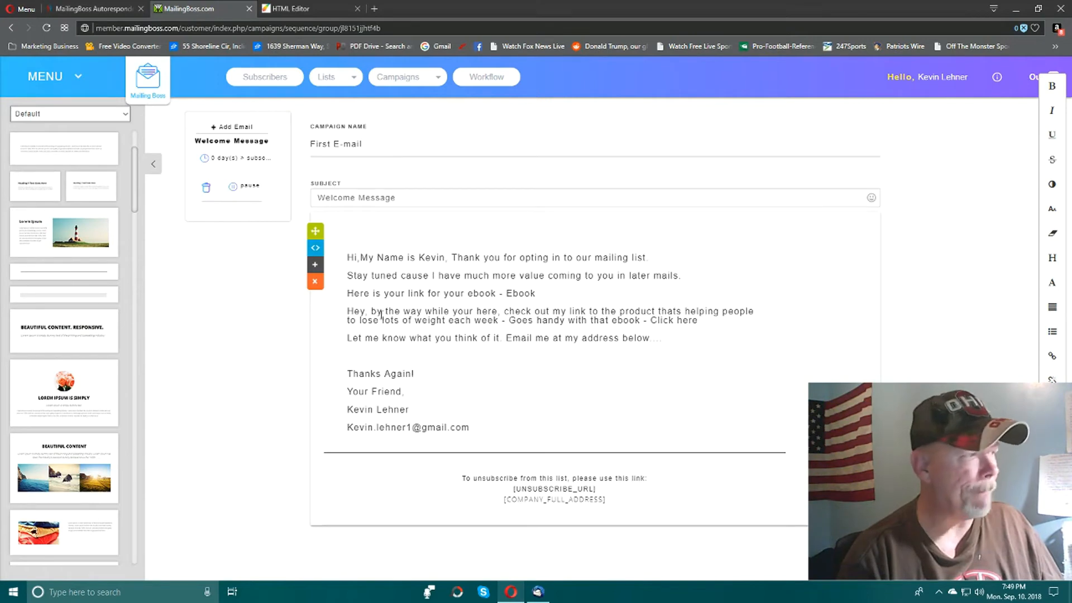
{"action": "scroll", "coordinate": [71, 253], "scroll_direction": "down", "scroll_amount": 3}
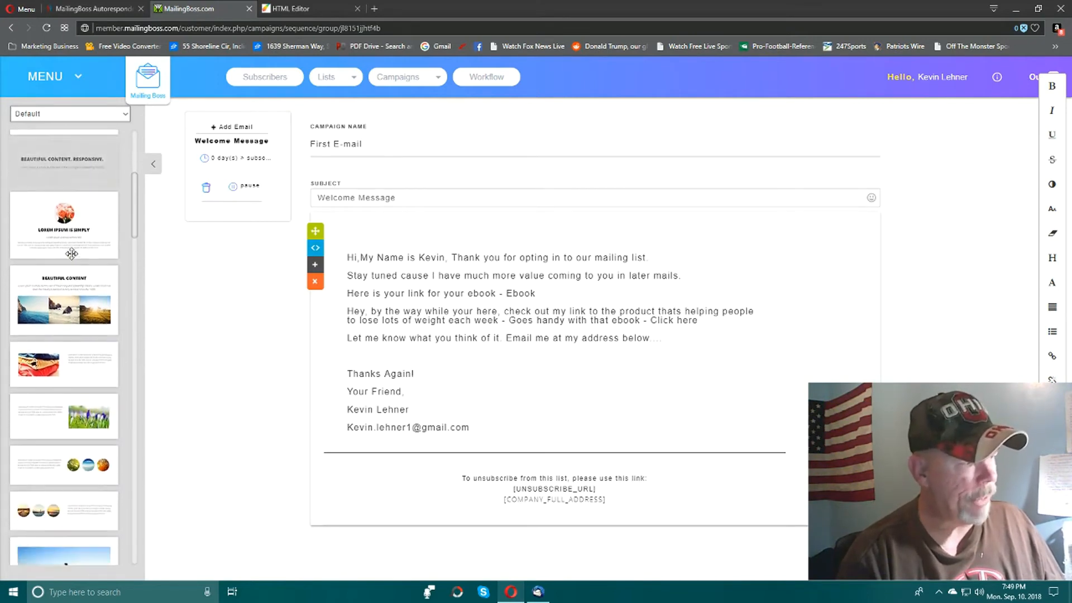
{"action": "scroll", "coordinate": [72, 253], "scroll_direction": "down", "scroll_amount": 5}
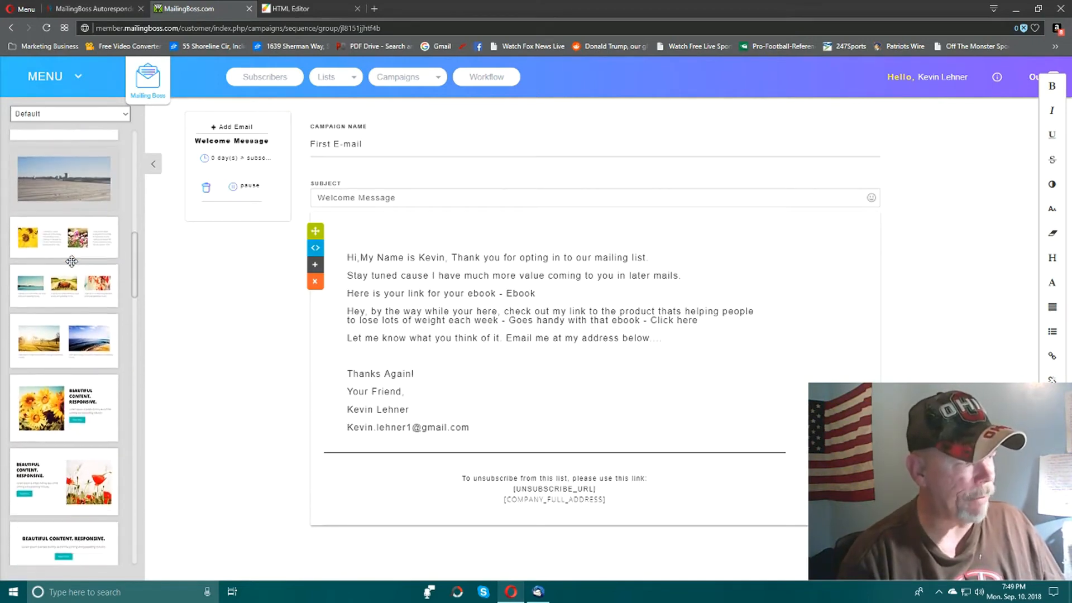
{"action": "scroll", "coordinate": [72, 261], "scroll_direction": "down", "scroll_amount": 4}
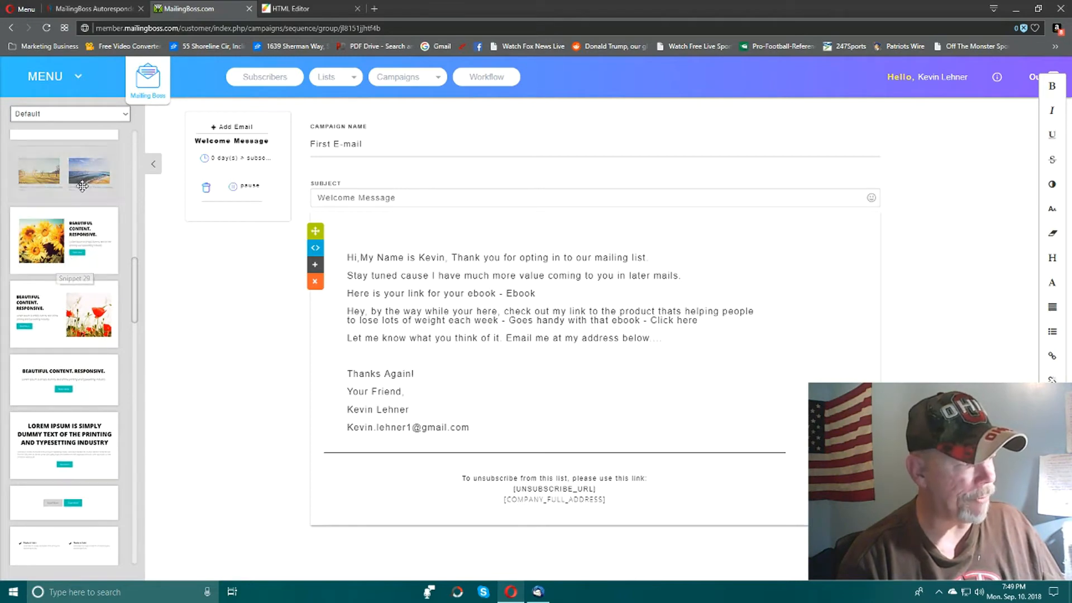
{"action": "scroll", "coordinate": [78, 249], "scroll_direction": "down", "scroll_amount": 1}
{"action": "scroll", "coordinate": [78, 248], "scroll_direction": "down", "scroll_amount": 3}
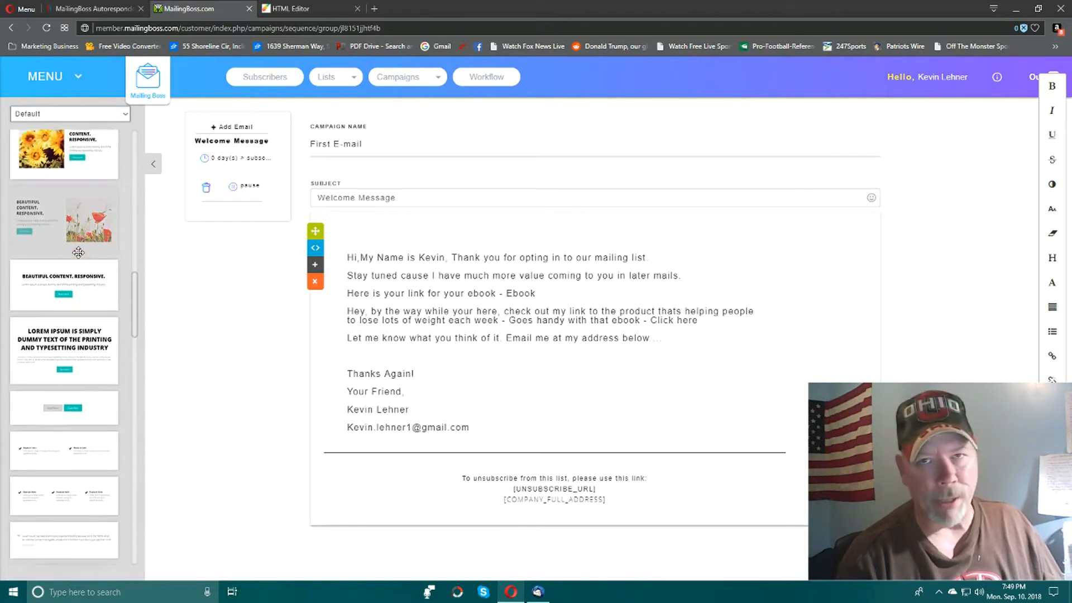
{"action": "scroll", "coordinate": [78, 254], "scroll_direction": "down", "scroll_amount": 8}
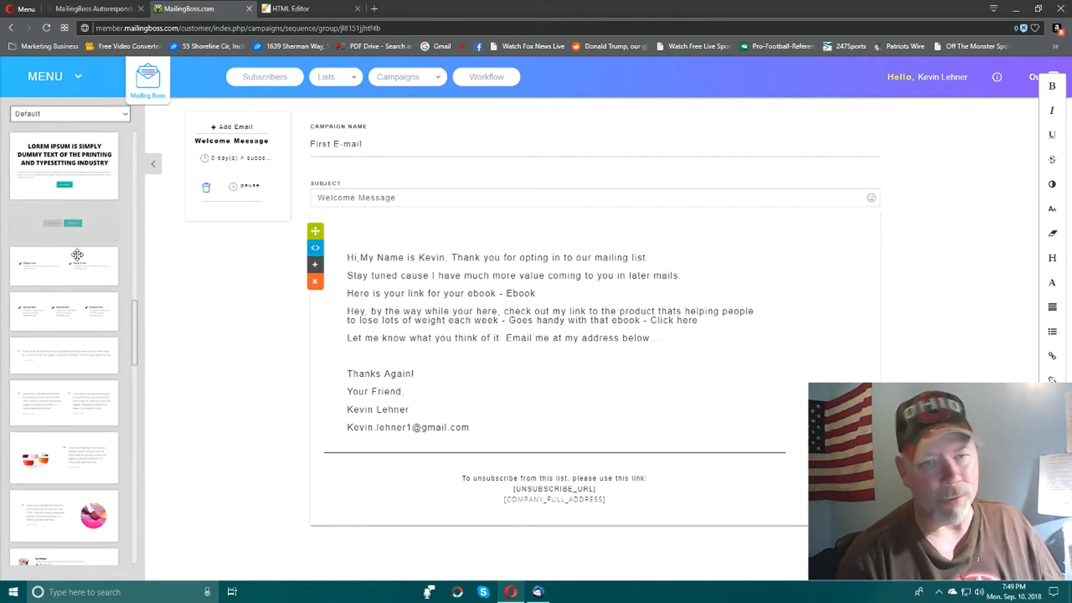
{"action": "scroll", "coordinate": [77, 255], "scroll_direction": "down", "scroll_amount": 5}
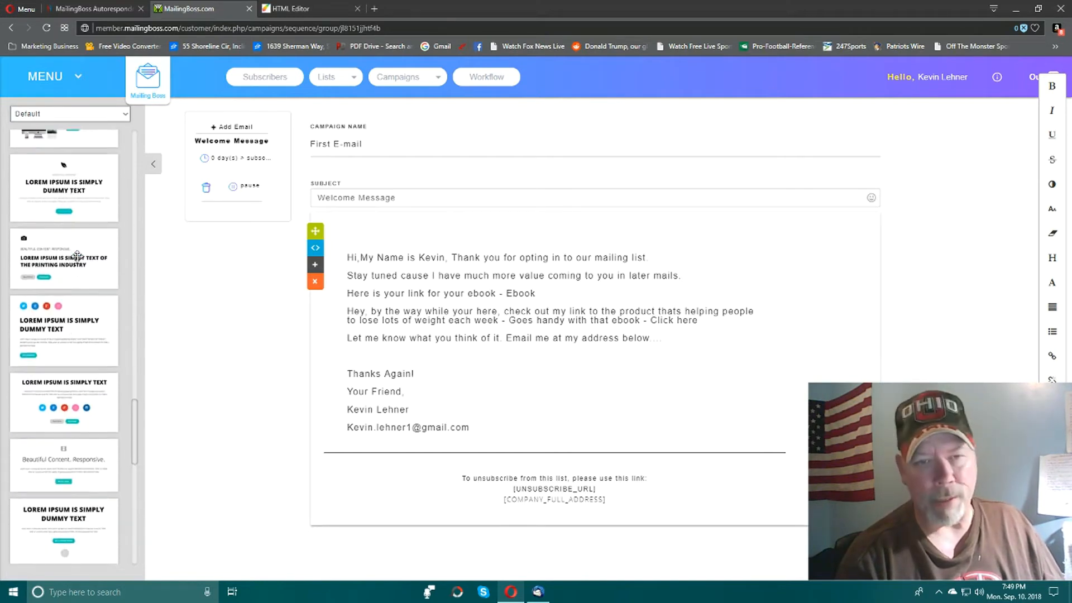
{"action": "scroll", "coordinate": [78, 256], "scroll_direction": "up", "scroll_amount": 15}
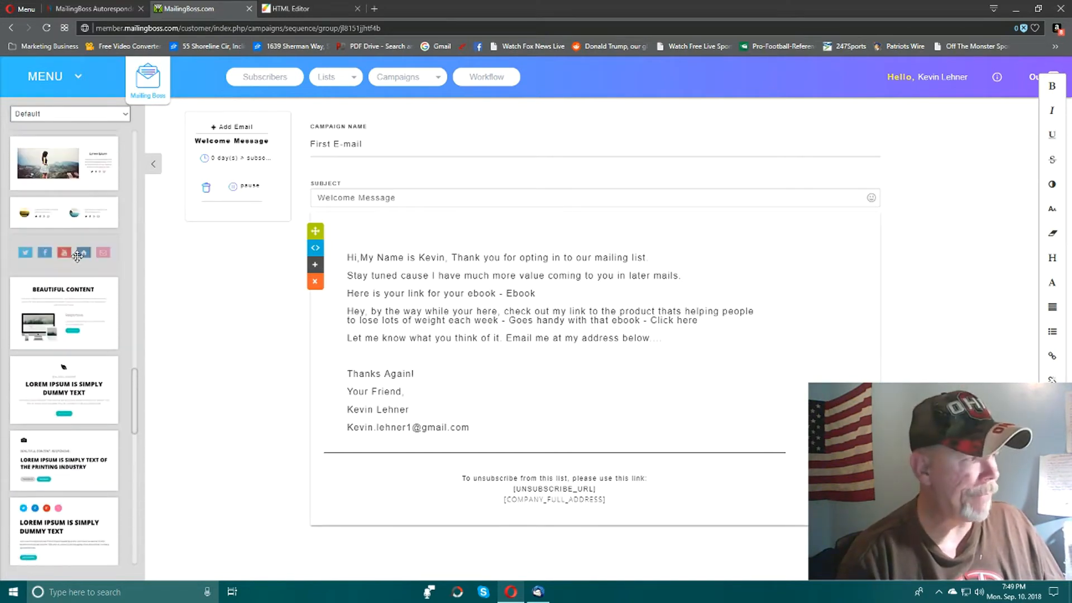
{"action": "scroll", "coordinate": [79, 256], "scroll_direction": "up", "scroll_amount": 5}
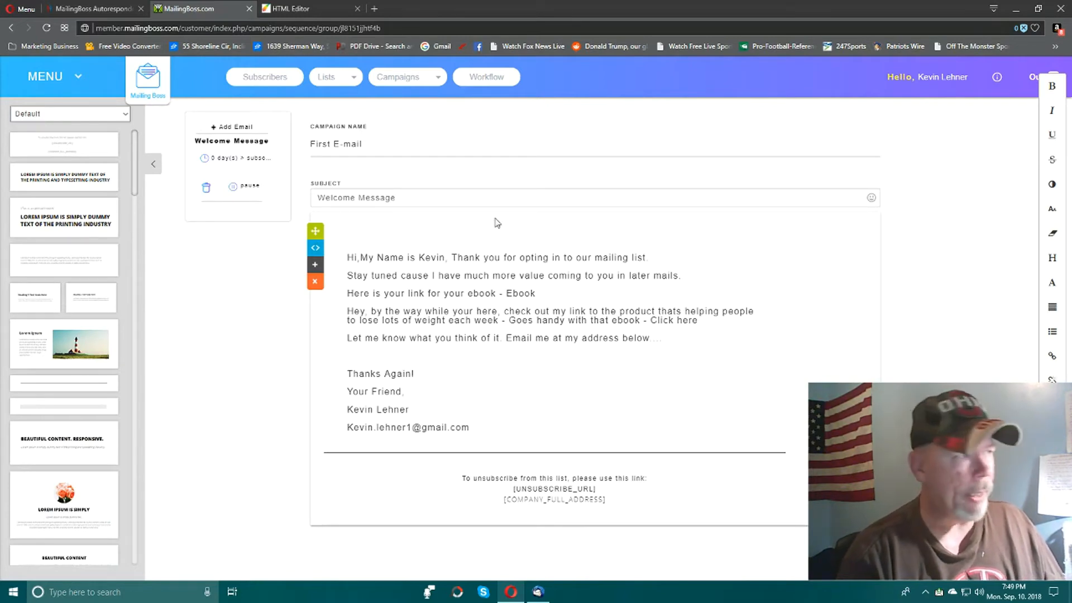
Step: Extend the first email's subject to read "Welcome Message And Thank You"
{"action": "left_click", "coordinate": [318, 4]}
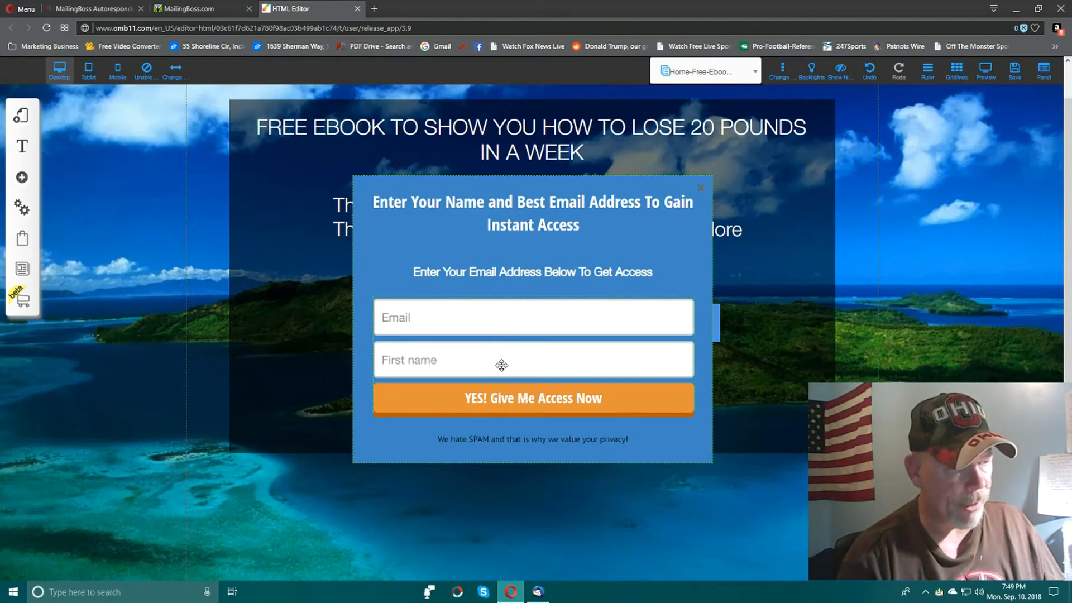
{"action": "left_click", "coordinate": [193, 9]}
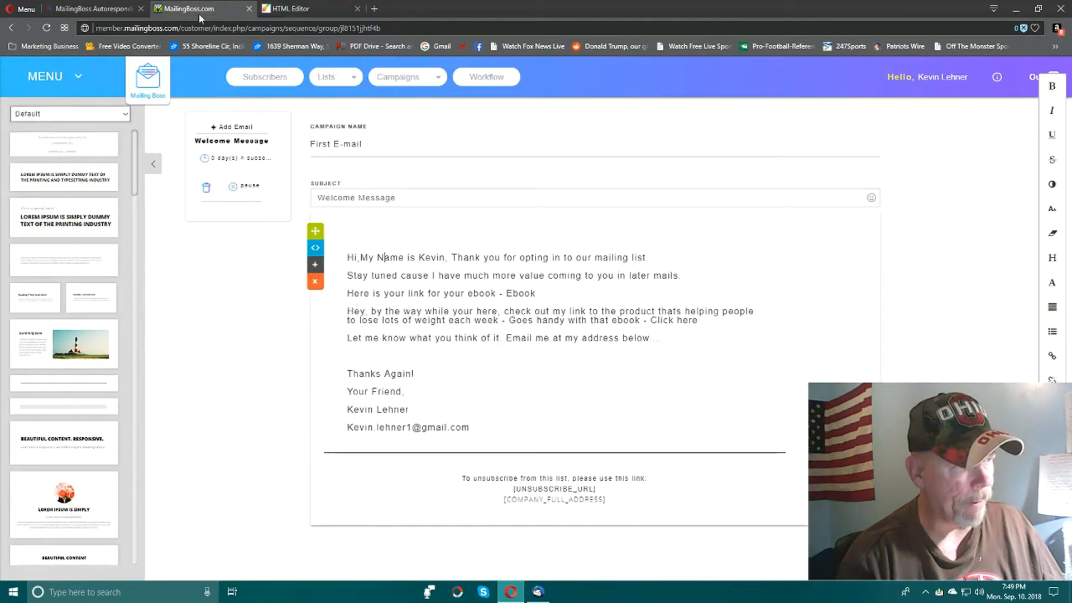
{"action": "left_click", "coordinate": [353, 83]}
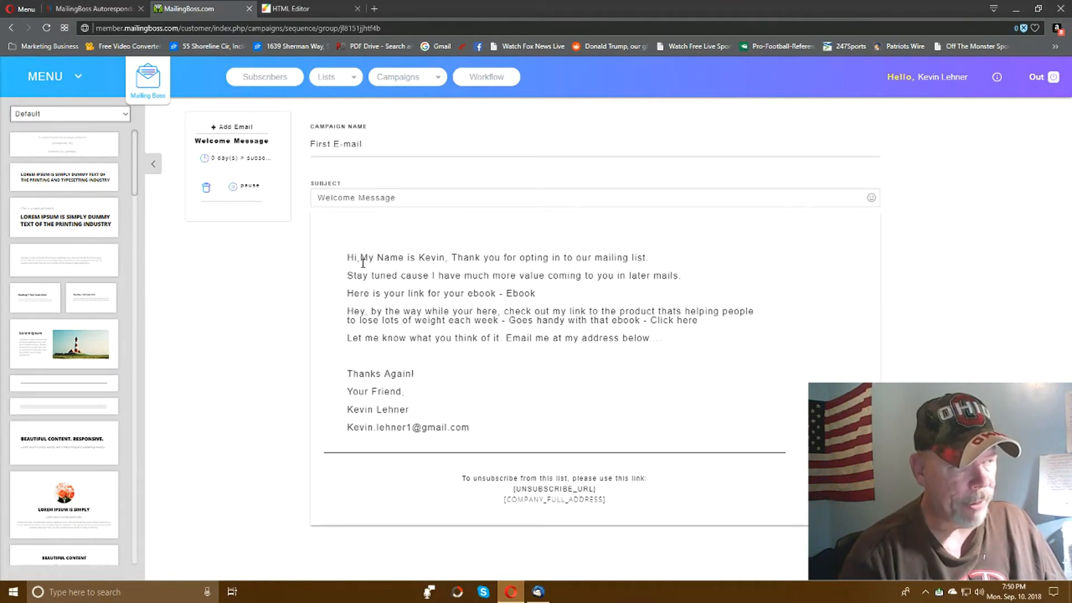
{"action": "left_click", "coordinate": [414, 195]}
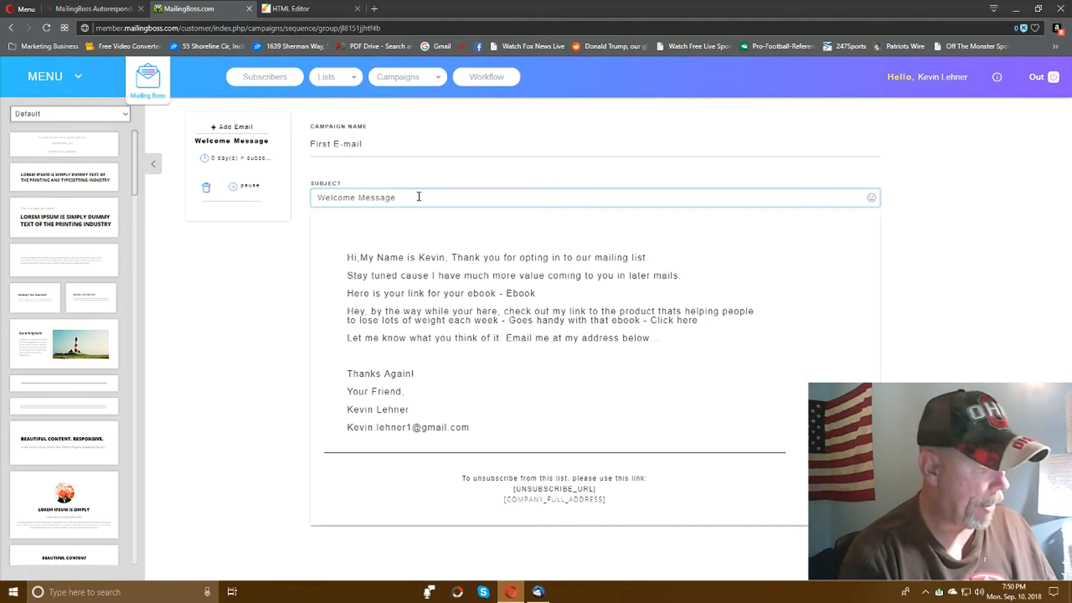
{"action": "type", "text": "Ad"}
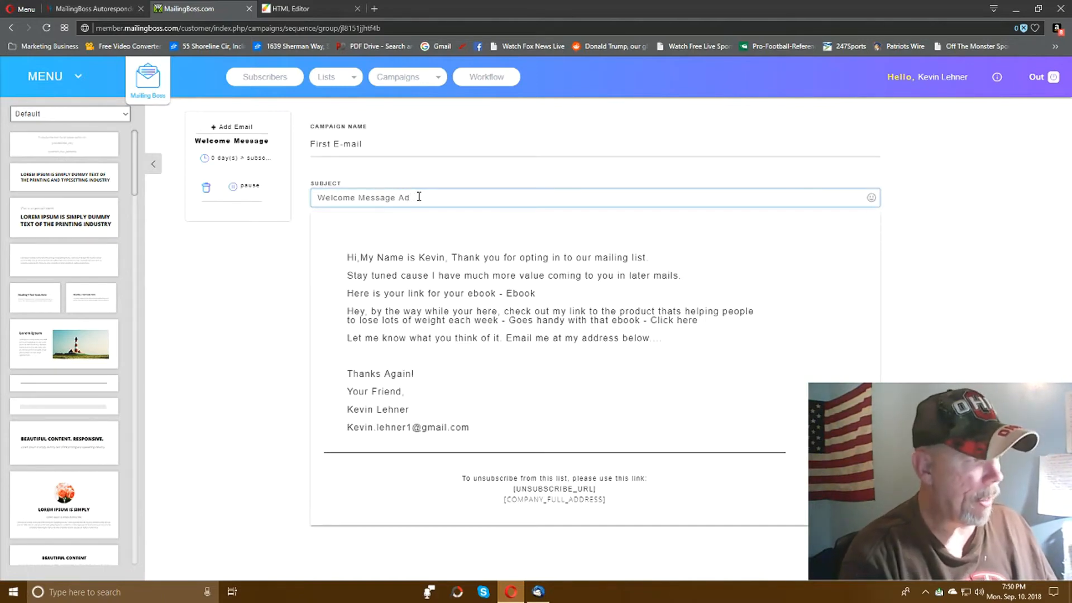
{"action": "type", "text": "nd Thank Y"}
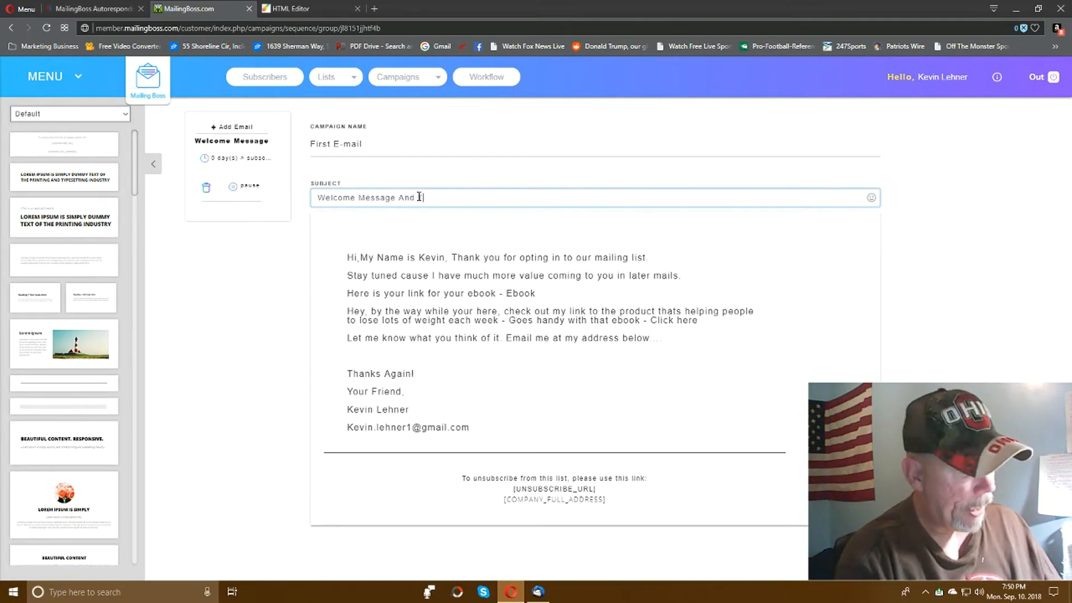
{"action": "type", "text": "ou"}
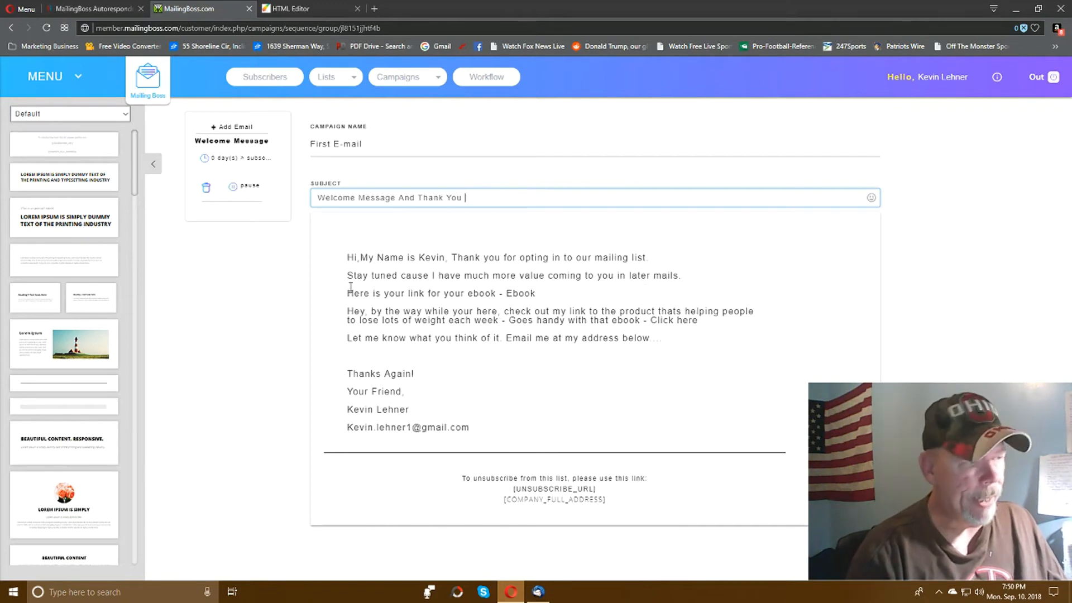
Step: Open the link settings for the word "Ebook" after the dash in the email body, clear the link address, and accept the settings
{"action": "left_click", "coordinate": [507, 293]}
{"action": "left_click_drag", "start_coordinate": [508, 293], "coordinate": [533, 296]}
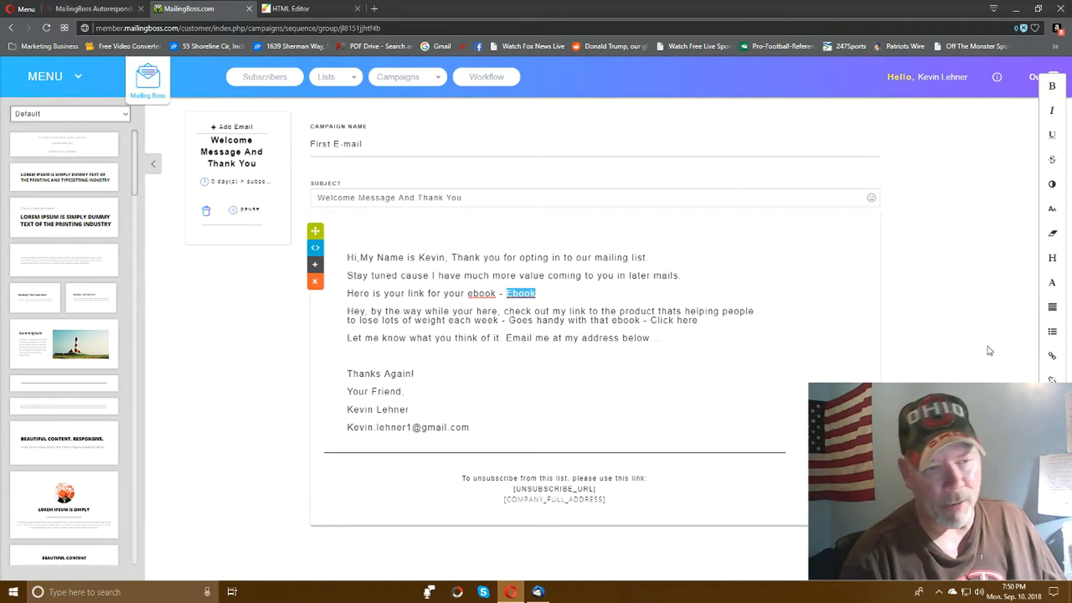
{"action": "left_click", "coordinate": [1052, 359]}
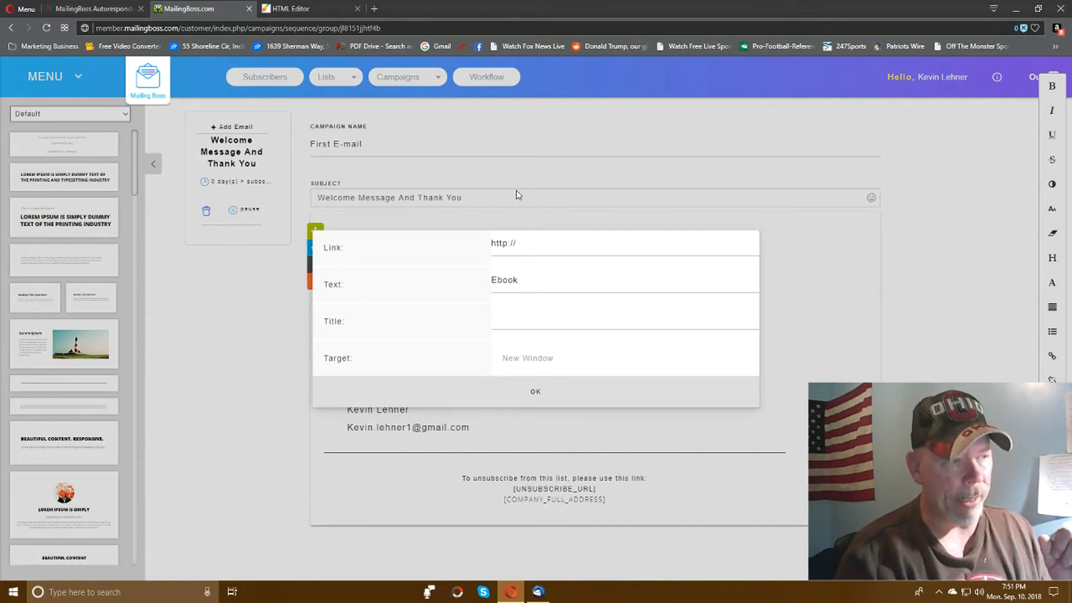
{"action": "left_click", "coordinate": [521, 244]}
{"action": "key", "text": "BackSpace"}
{"action": "key", "text": "BackSpace"}
{"action": "key", "text": "BackSpace"}
{"action": "key", "text": "BackSpace"}
{"action": "key", "text": "BackSpace"}
{"action": "key", "text": "BackSpace"}
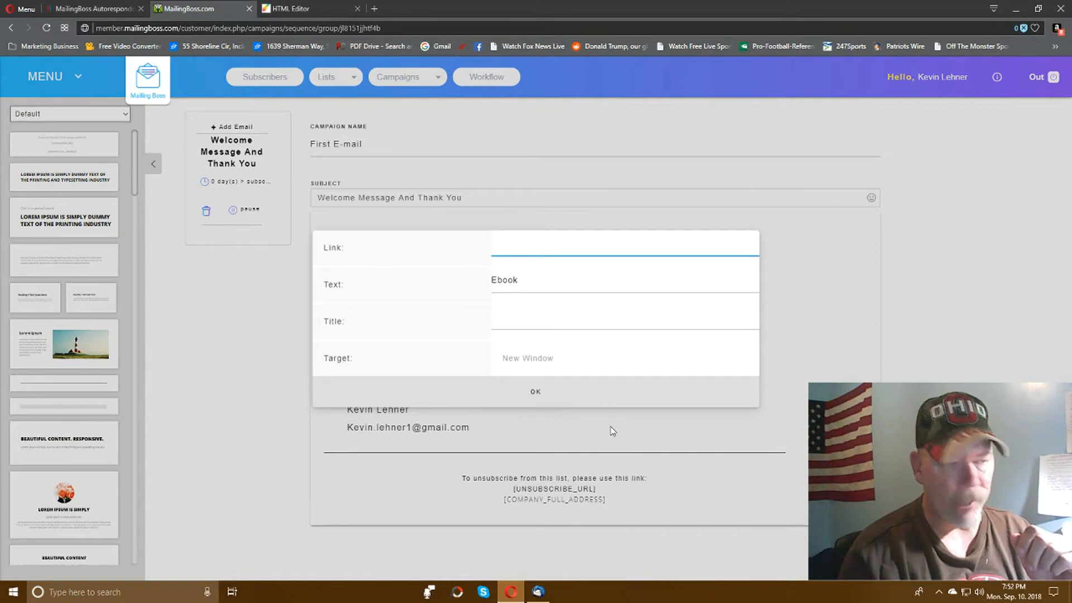
{"action": "left_click", "coordinate": [537, 393]}
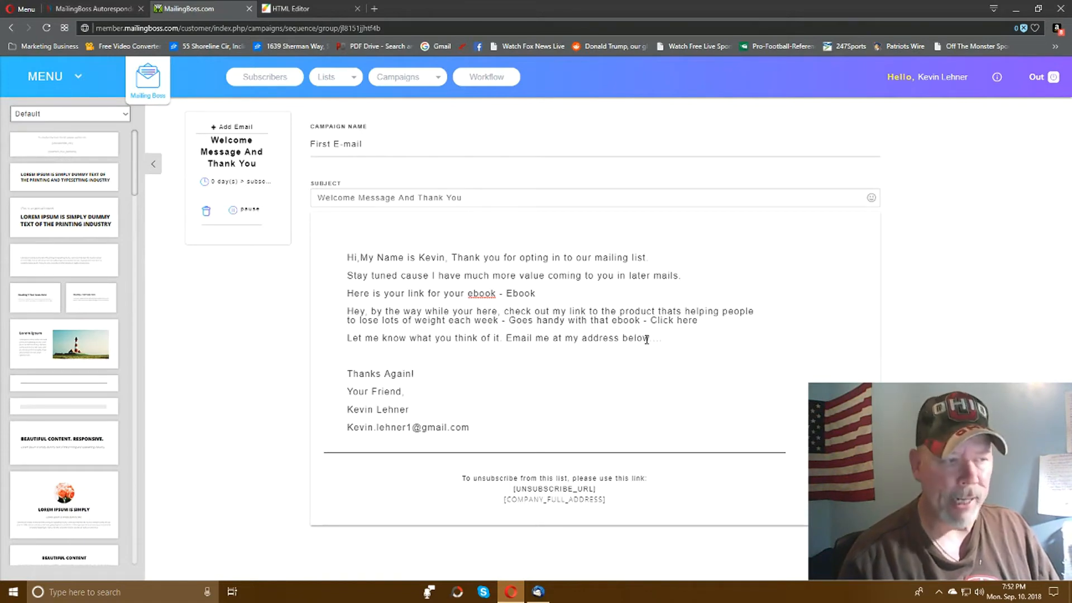
Step: Check the "Click here" text and the sender's e-mail line in the email body, and glance at the landing page's opt-in pop-up
{"action": "left_click_drag", "start_coordinate": [651, 320], "coordinate": [701, 325]}
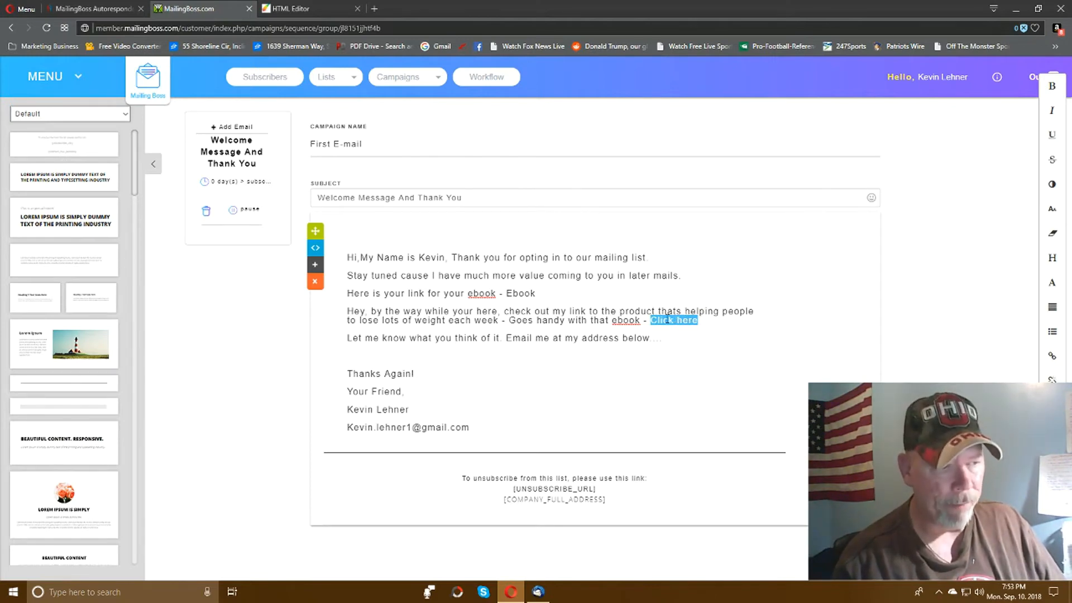
{"action": "left_click", "coordinate": [765, 370]}
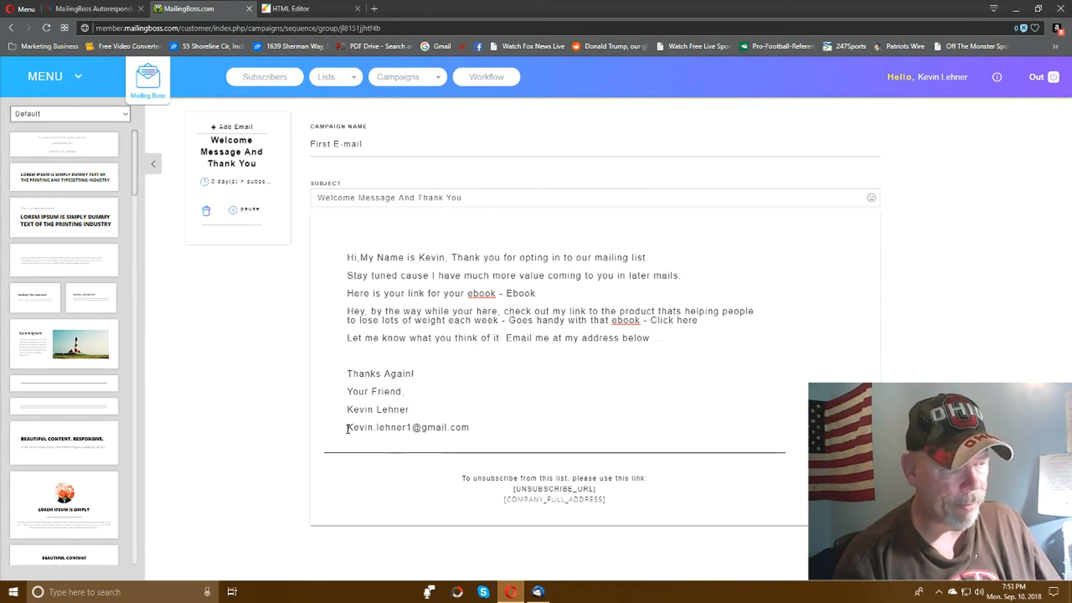
{"action": "left_click_drag", "start_coordinate": [348, 429], "coordinate": [598, 431]}
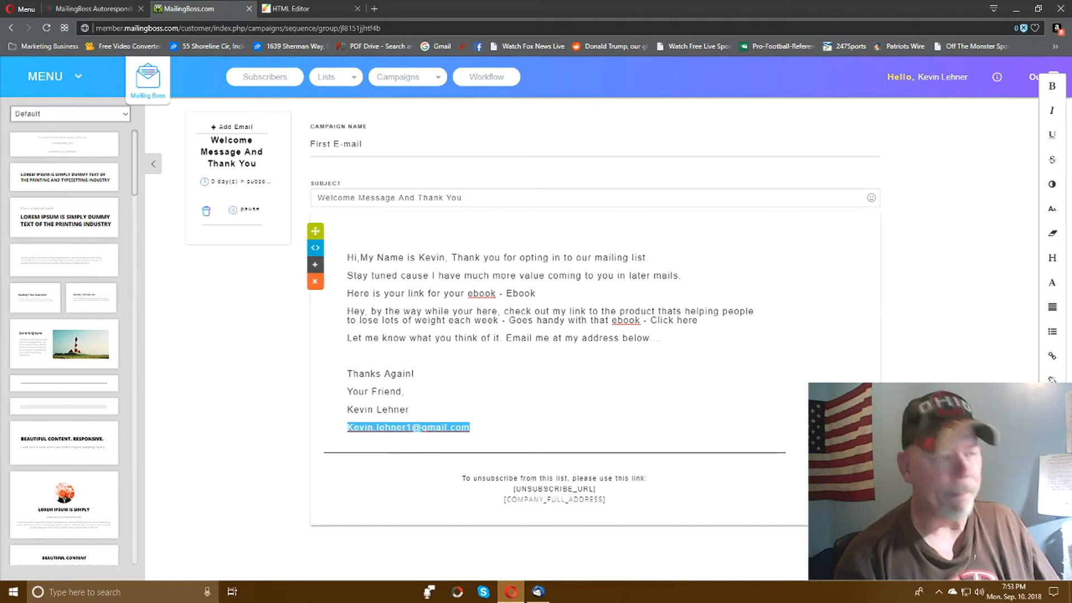
{"action": "left_click", "coordinate": [838, 433]}
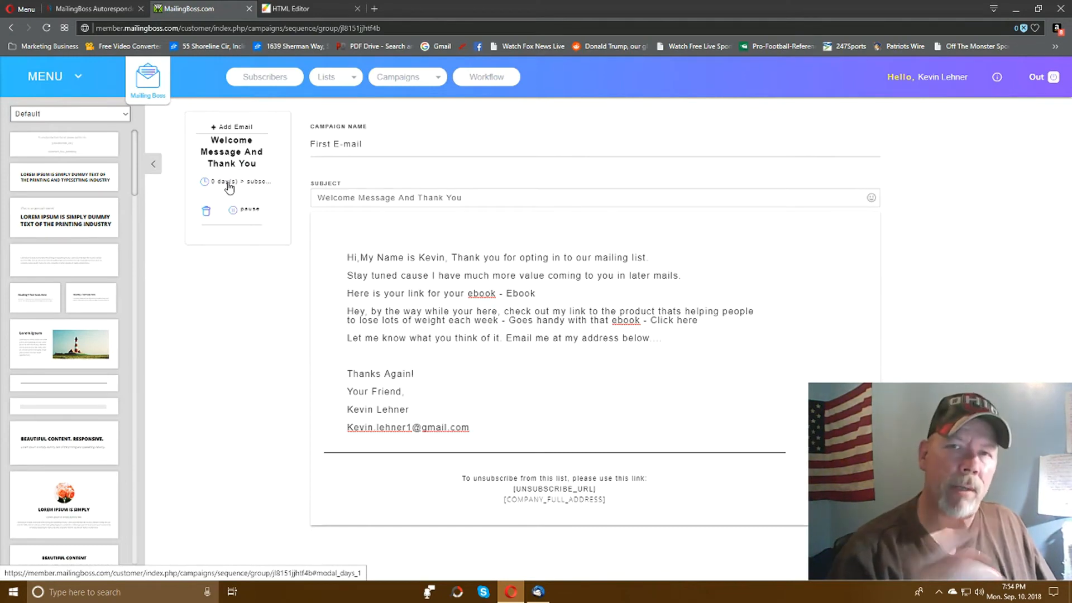
{"action": "left_click", "coordinate": [296, 8]}
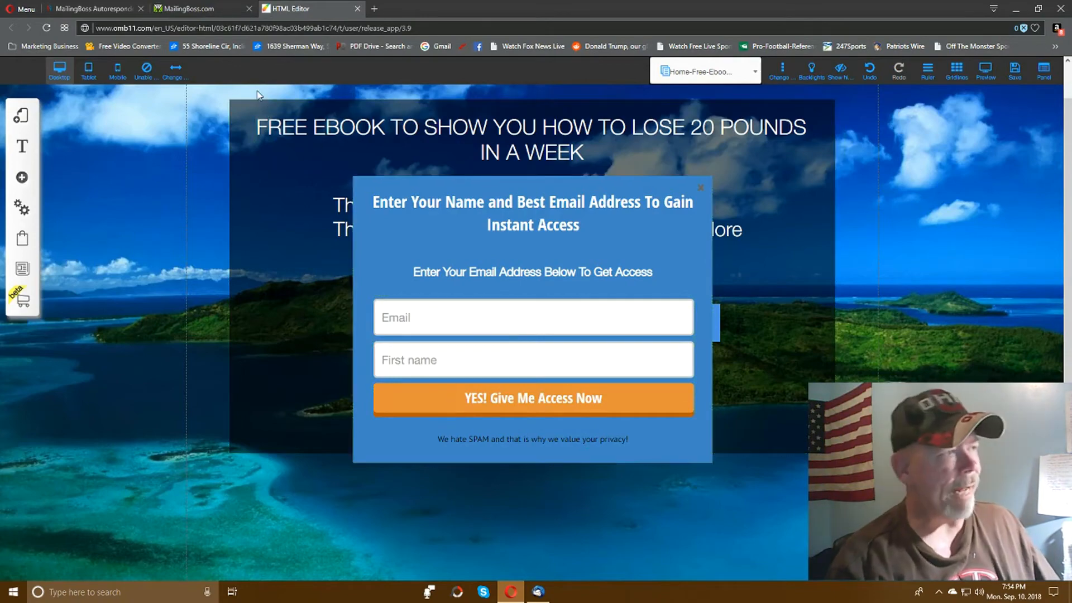
{"action": "left_click", "coordinate": [227, 13]}
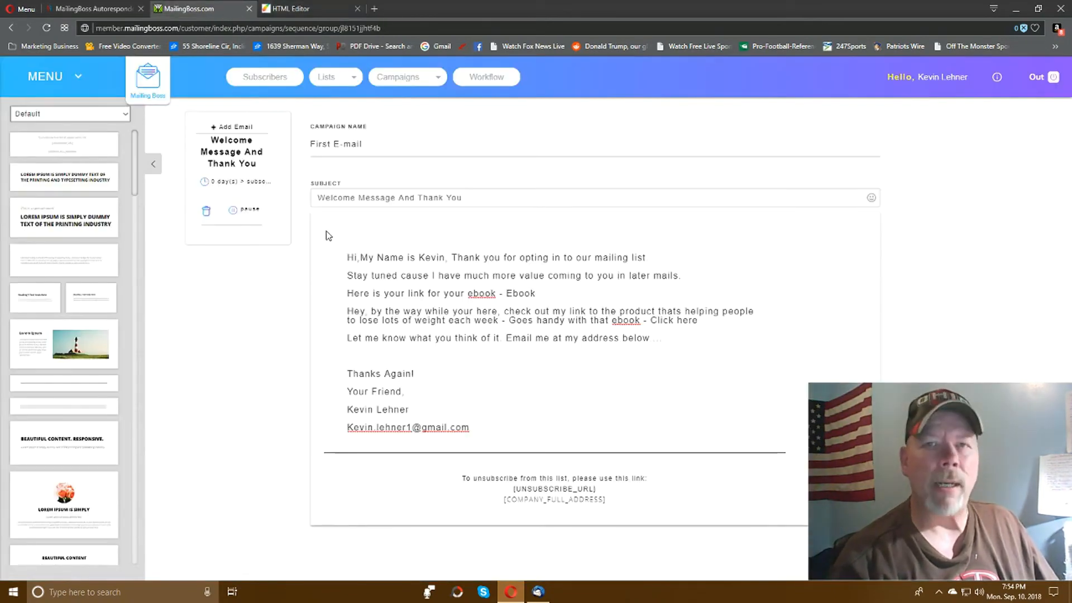
Step: Review the welcome email's send timing in its campaign options and the word "Ebook" after the dash in the body
{"action": "left_click", "coordinate": [226, 184]}
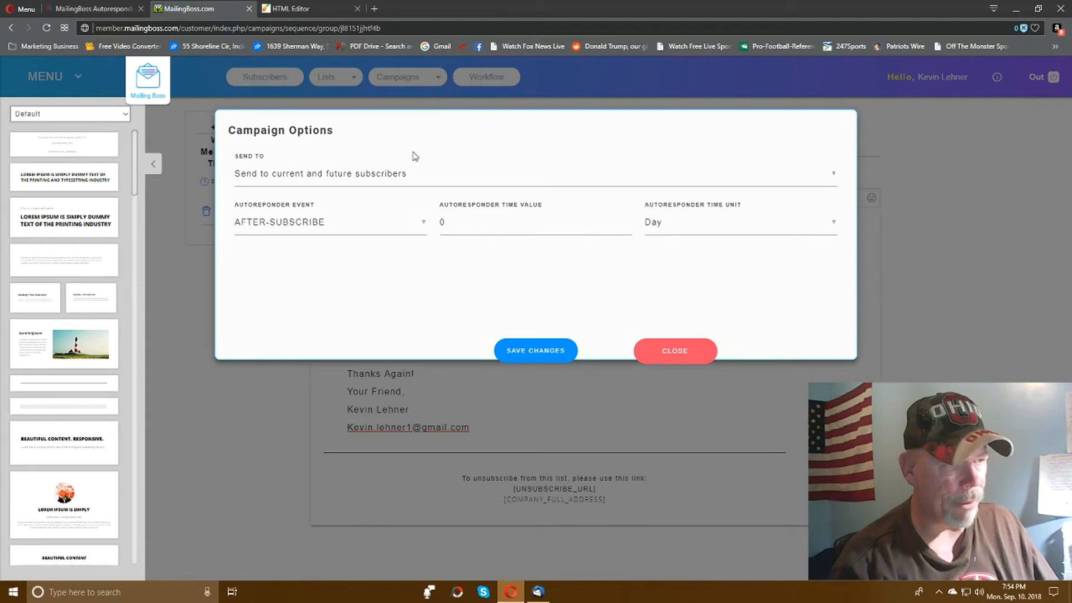
{"action": "left_click", "coordinate": [697, 358]}
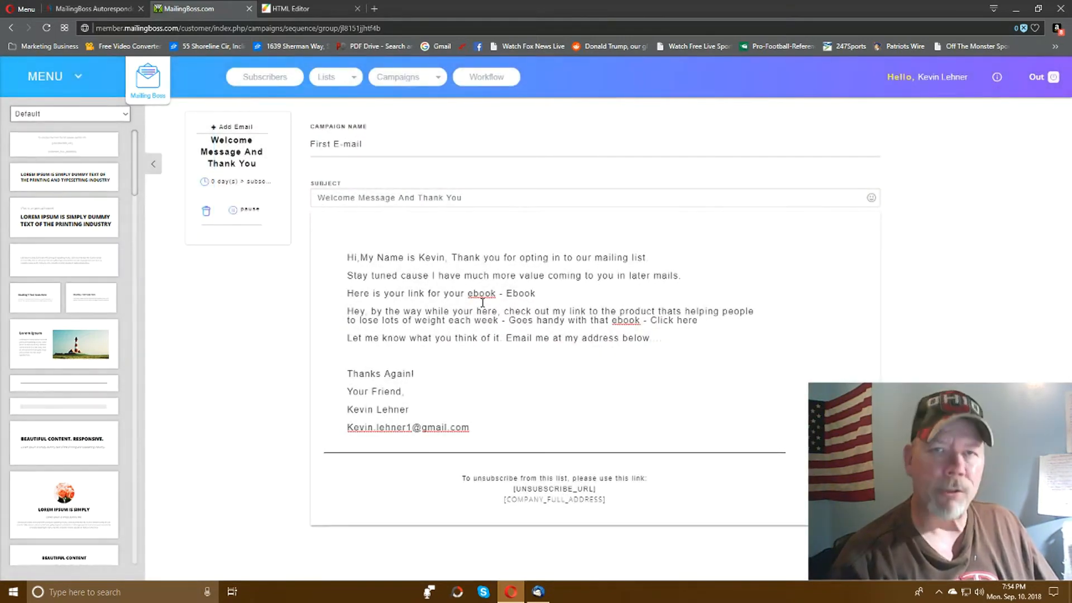
{"action": "left_click", "coordinate": [514, 291]}
{"action": "double_click", "coordinate": [515, 291]}
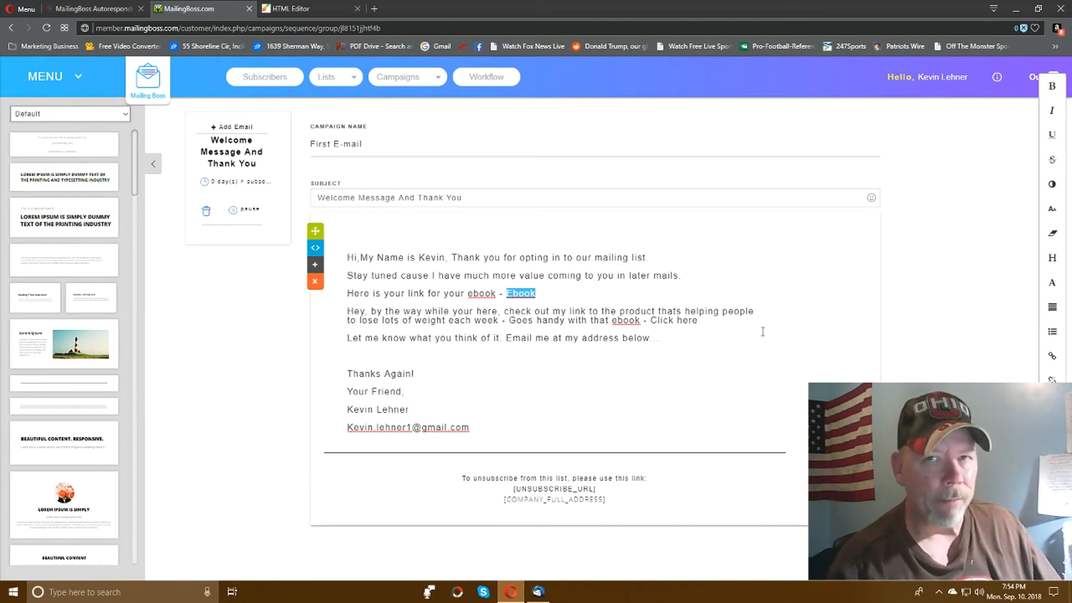
{"action": "left_click", "coordinate": [928, 353]}
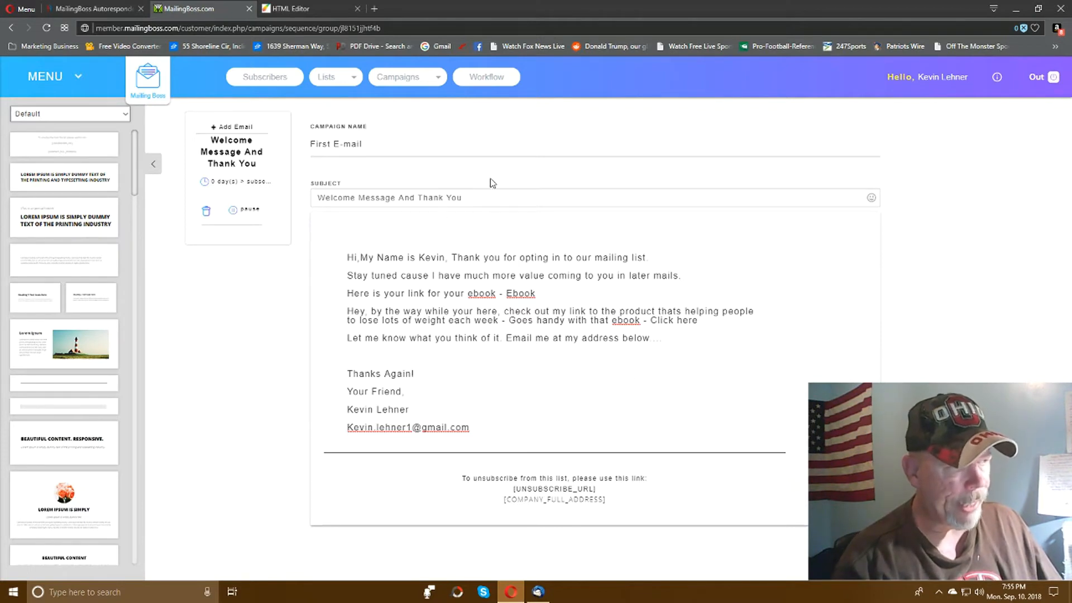
Step: Finish editing the email sequence and reopen the Ebook Campaign from the list of e-mail sequences
{"action": "left_click", "coordinate": [842, 524]}
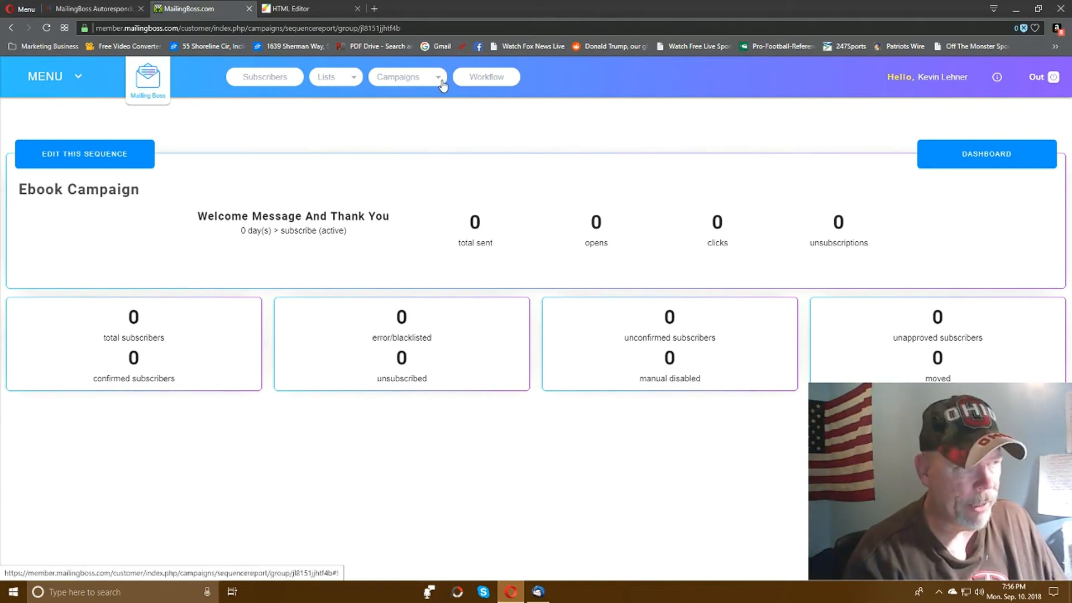
{"action": "mouse_move", "coordinate": [441, 83]}
{"action": "left_click", "coordinate": [407, 109]}
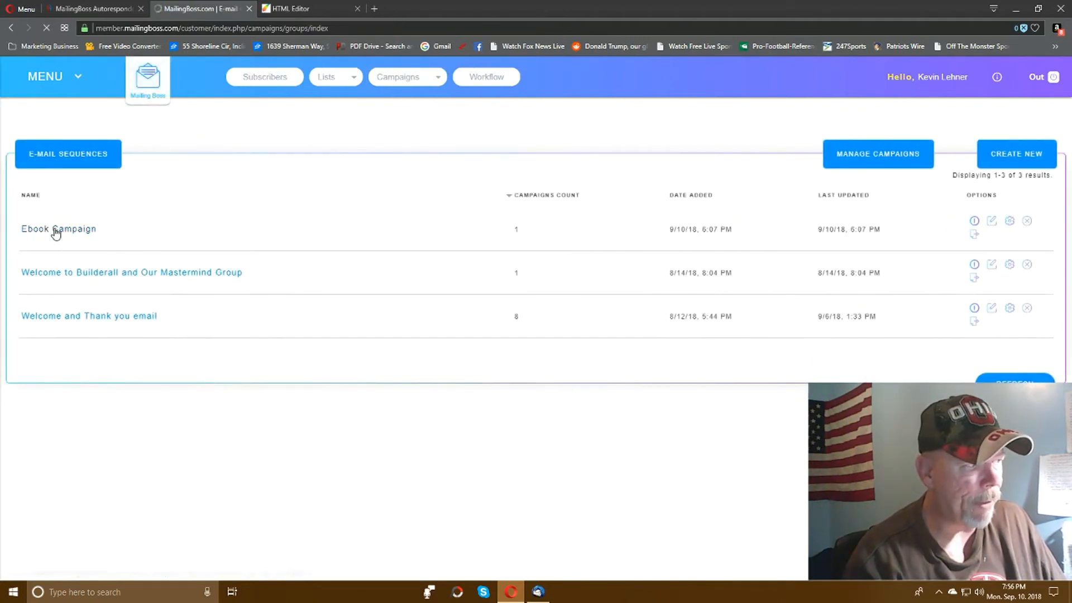
{"action": "left_click", "coordinate": [52, 232]}
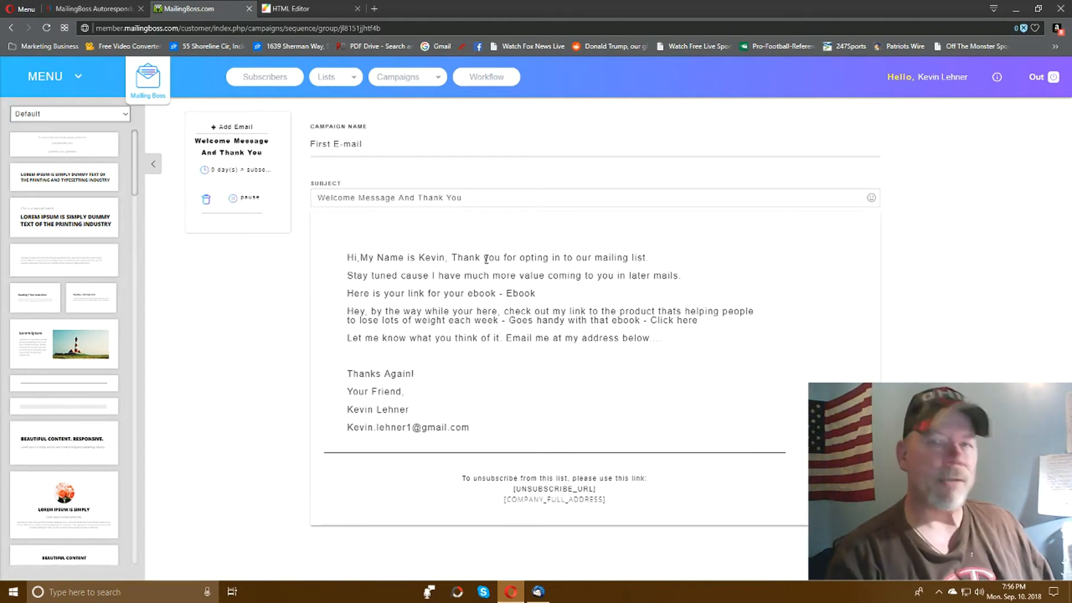
Step: Try an autoresponder time value of 2 days in the welcome email's campaign options, set it back to 0, and close the options unsaved
{"action": "left_click", "coordinate": [229, 174]}
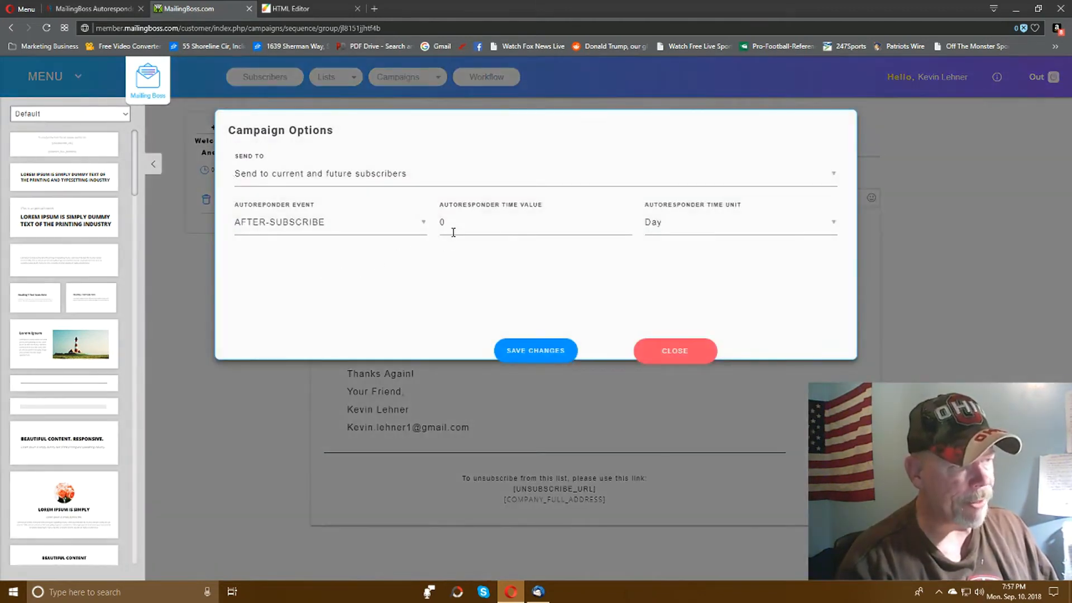
{"action": "left_click", "coordinate": [456, 226]}
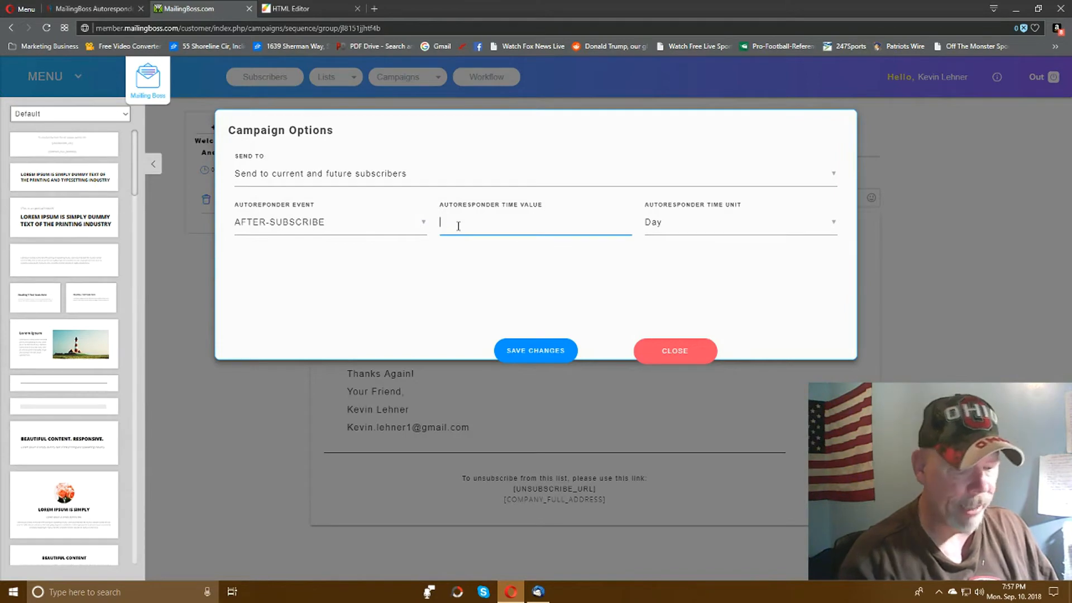
{"action": "type", "text": "2"}
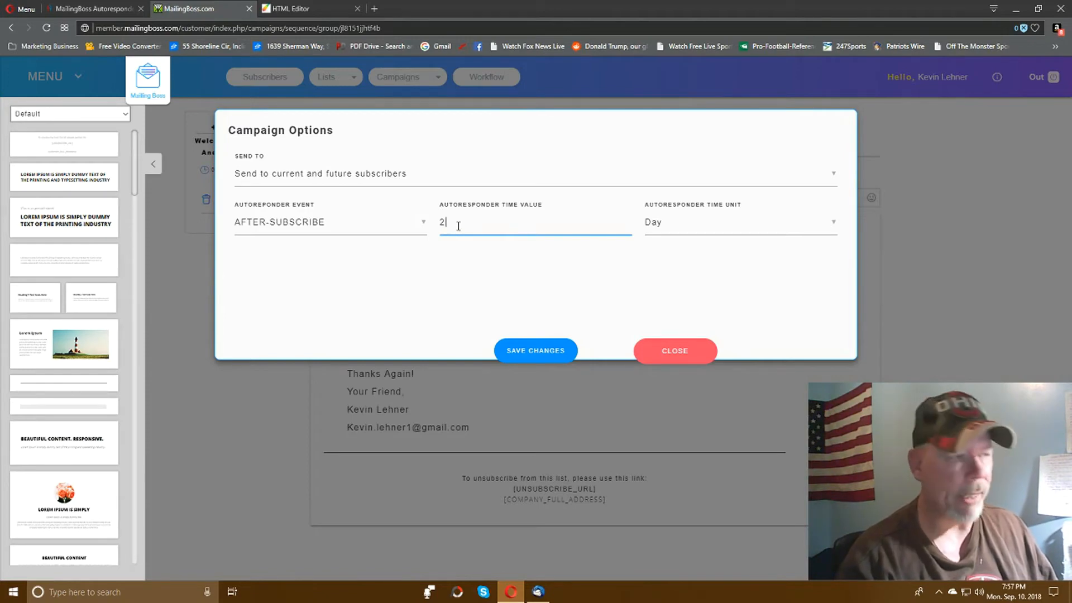
{"action": "type", "text": "0"}
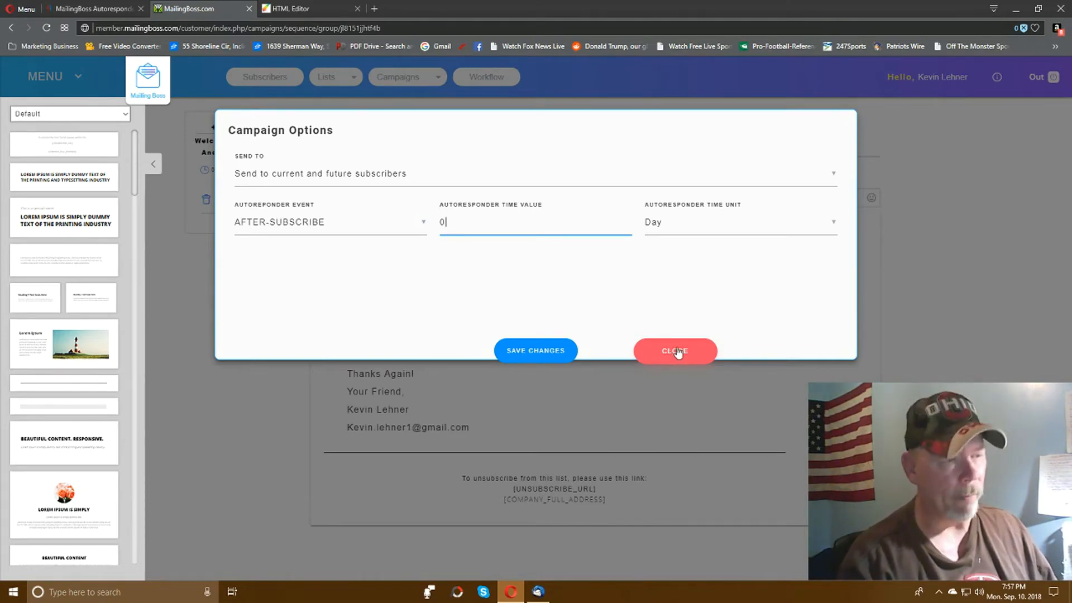
{"action": "left_click", "coordinate": [678, 352]}
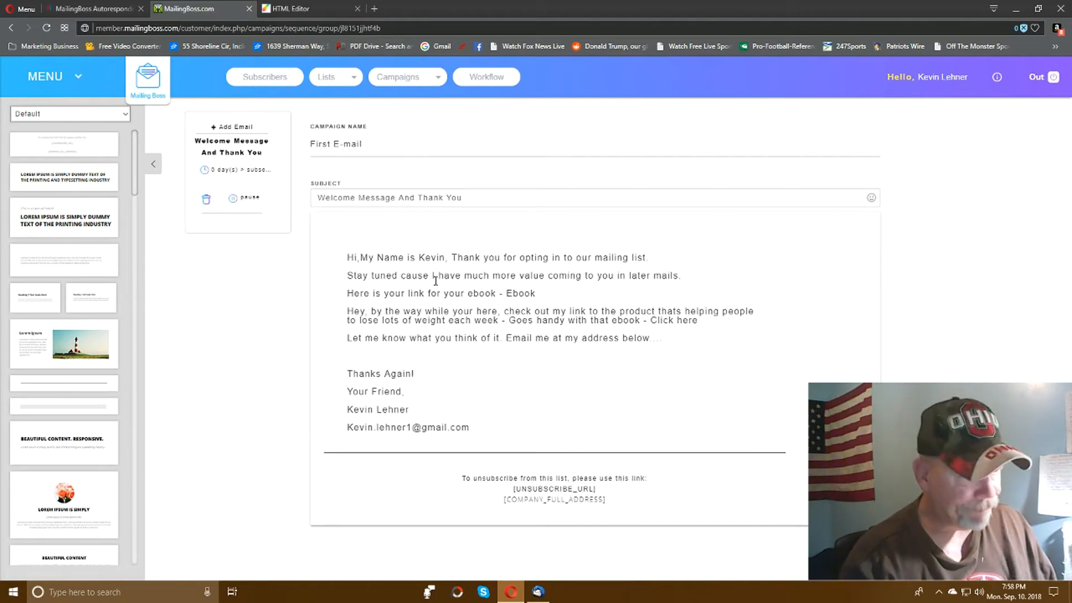
Step: Finish editing the email sequence, then switch to the HTML Editor and save the landing page's changes
{"action": "left_click", "coordinate": [841, 523]}
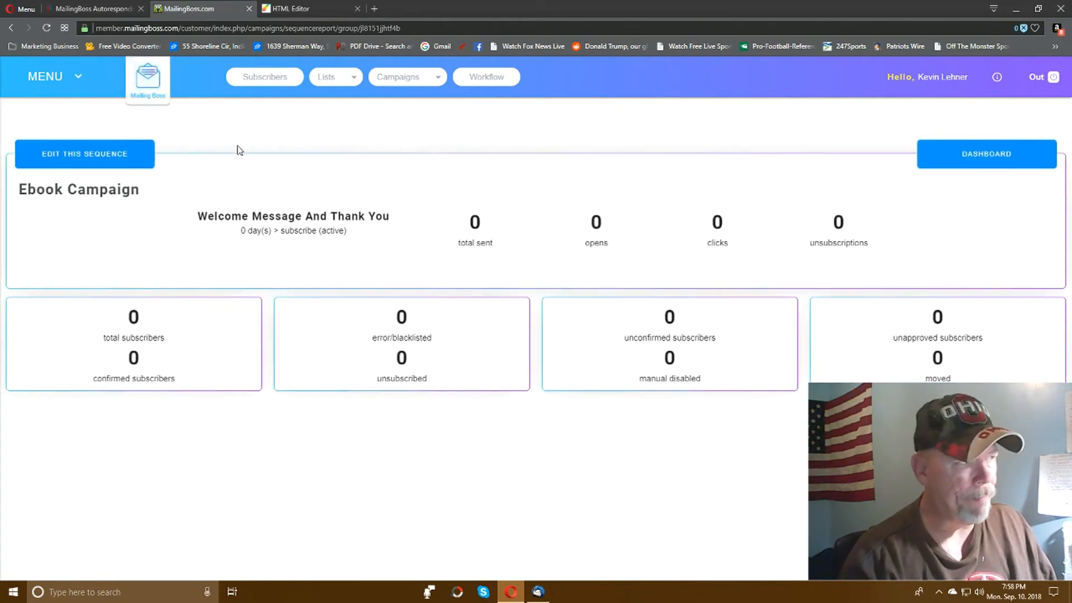
{"action": "left_click", "coordinate": [317, 8]}
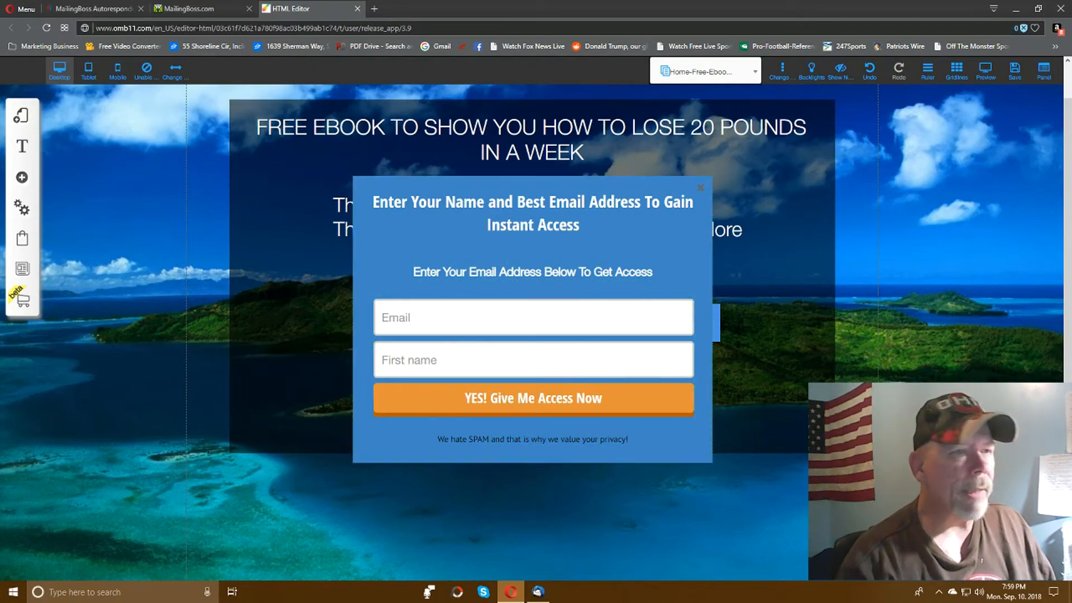
{"action": "left_click", "coordinate": [1017, 72]}
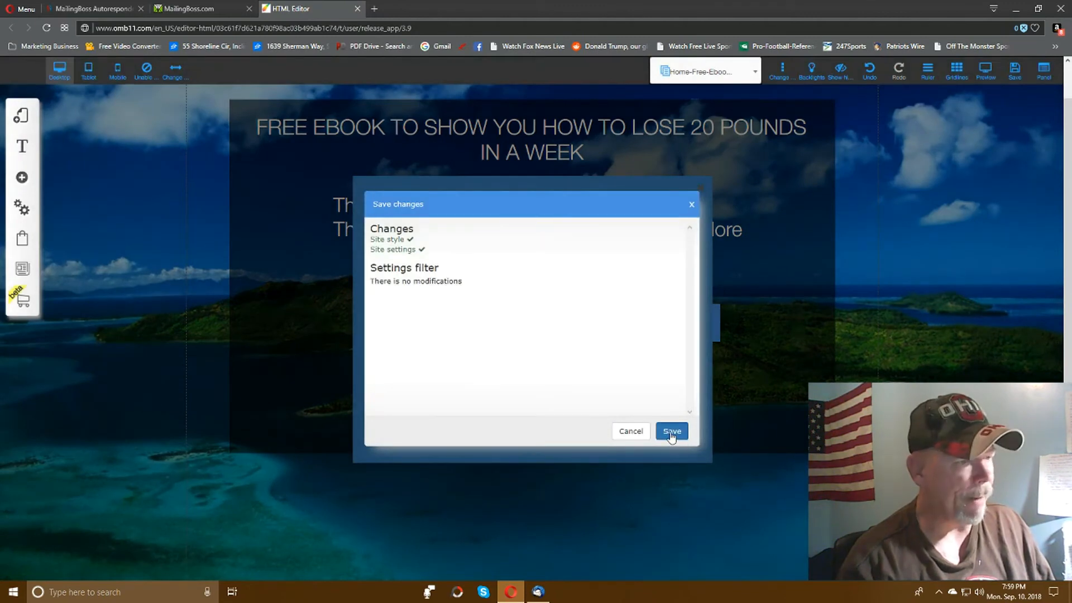
{"action": "left_click", "coordinate": [672, 431]}
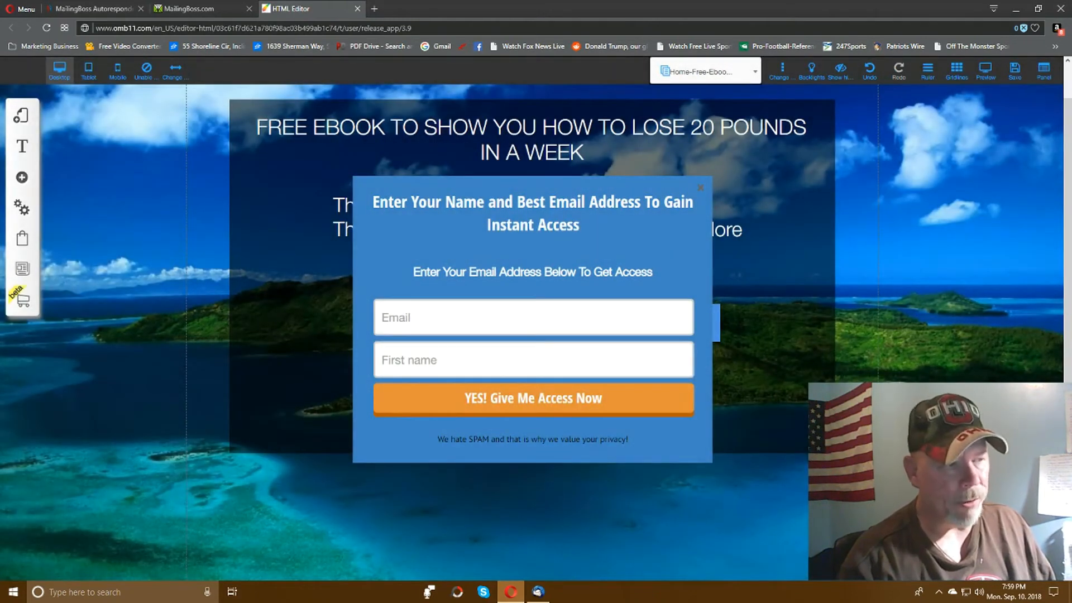
Step: Close the opt-in pop-up in the editor and preview the landing page
{"action": "left_click", "coordinate": [701, 189]}
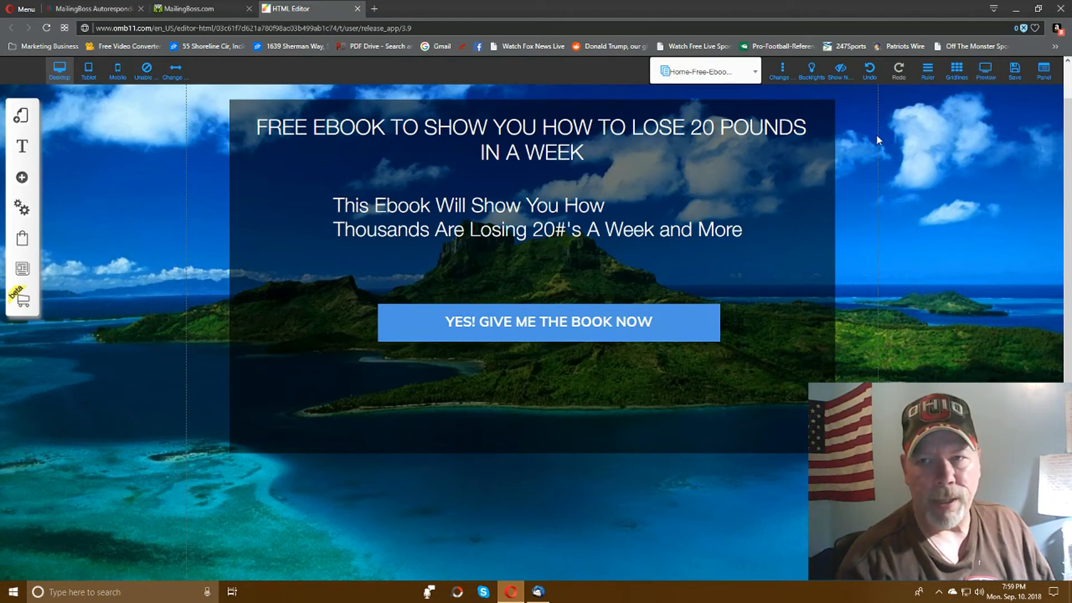
{"action": "left_click", "coordinate": [985, 75]}
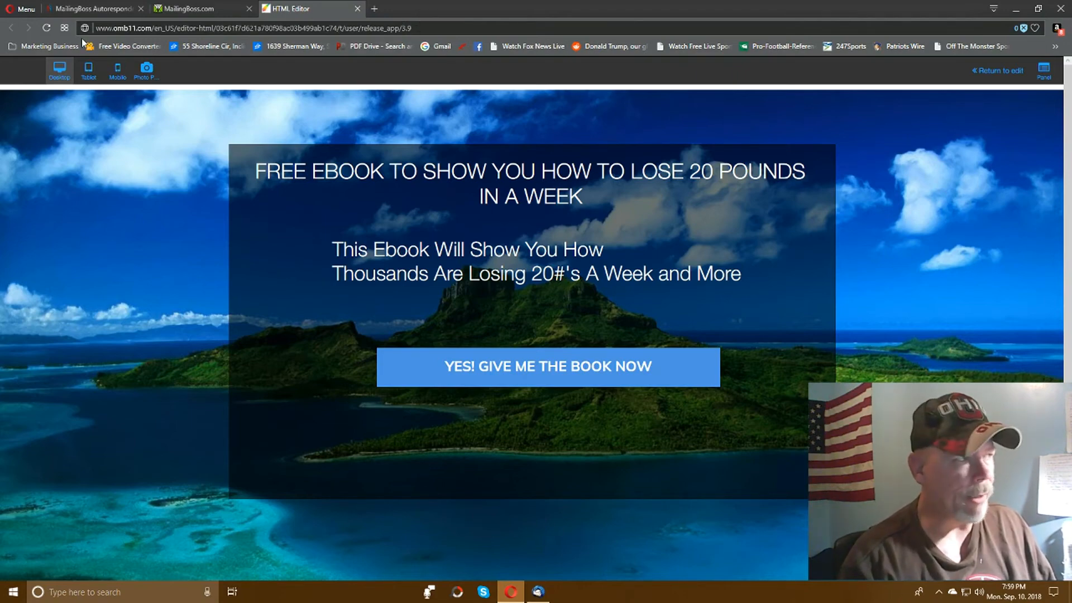
Step: Switch to the Builderall office and open the published "mysite" page from the Drag and Drop Pixel Perfect sites
{"action": "left_click", "coordinate": [89, 8]}
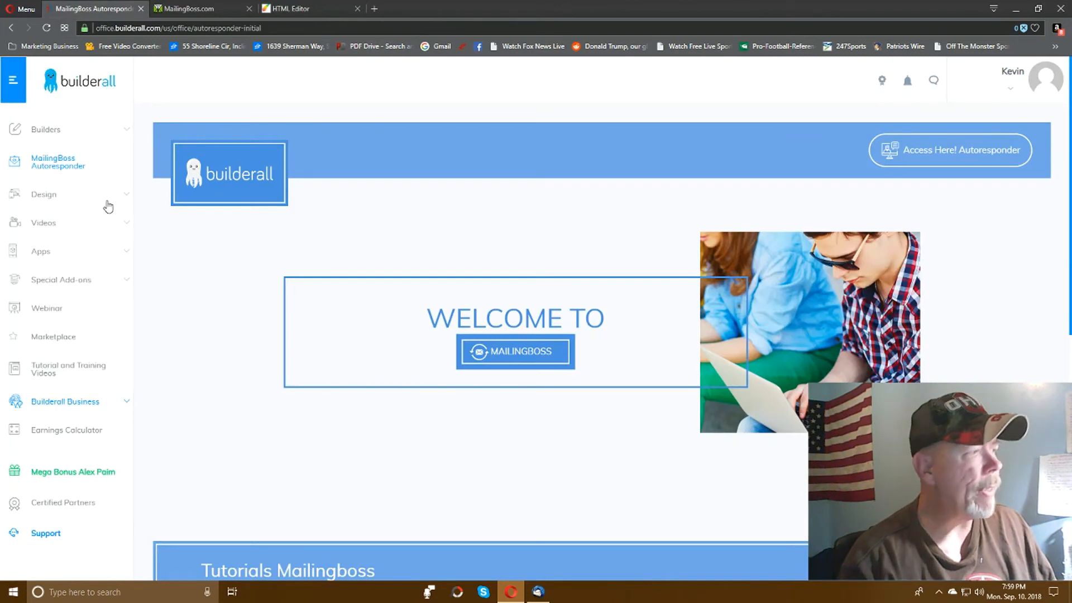
{"action": "left_click", "coordinate": [54, 130]}
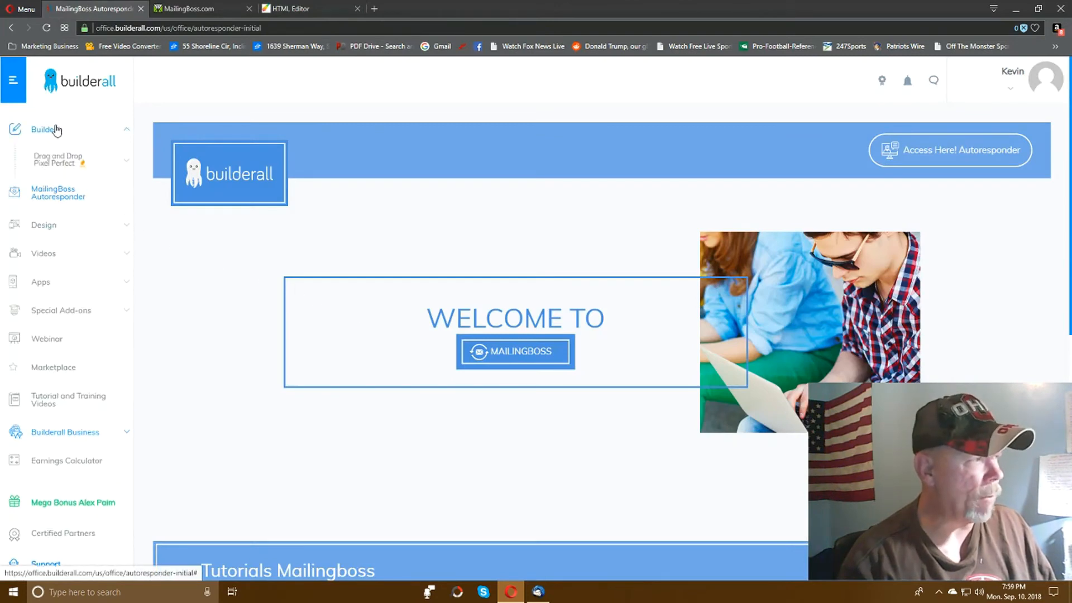
{"action": "left_click", "coordinate": [56, 168]}
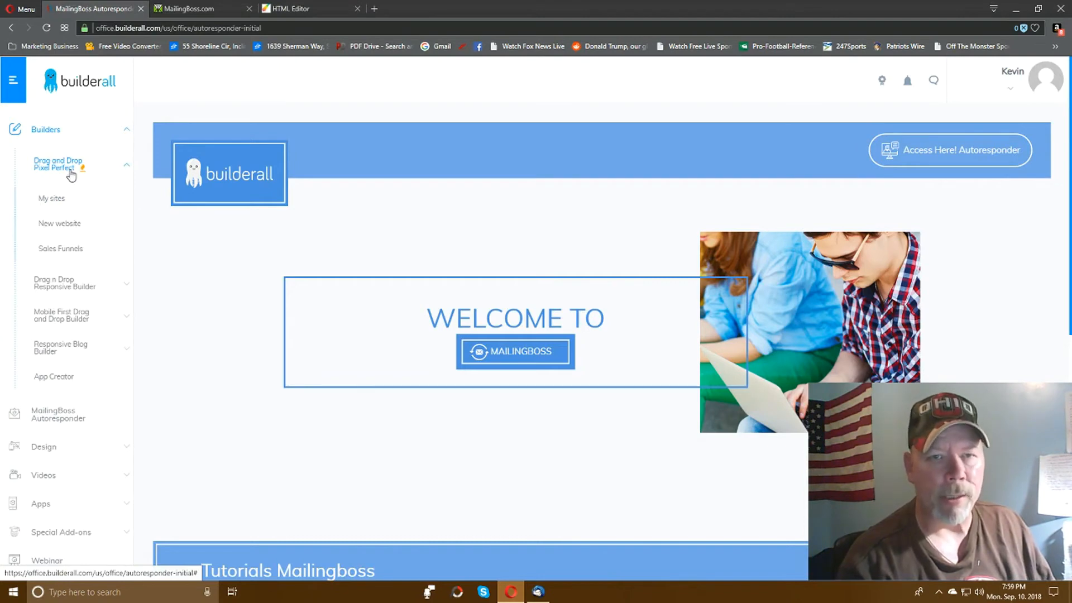
{"action": "left_click", "coordinate": [54, 202]}
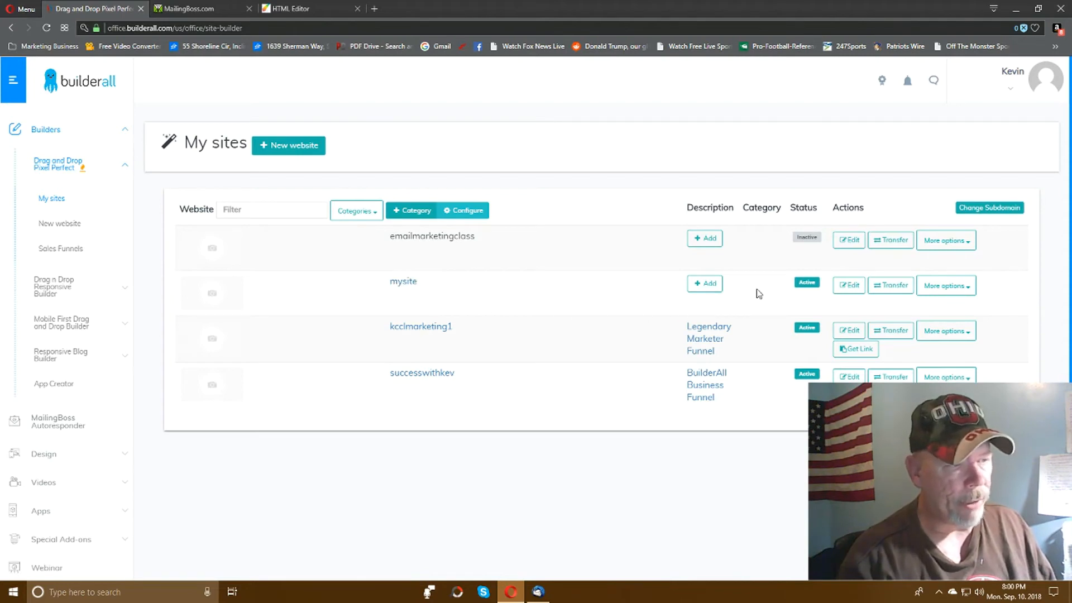
{"action": "left_click", "coordinate": [403, 285]}
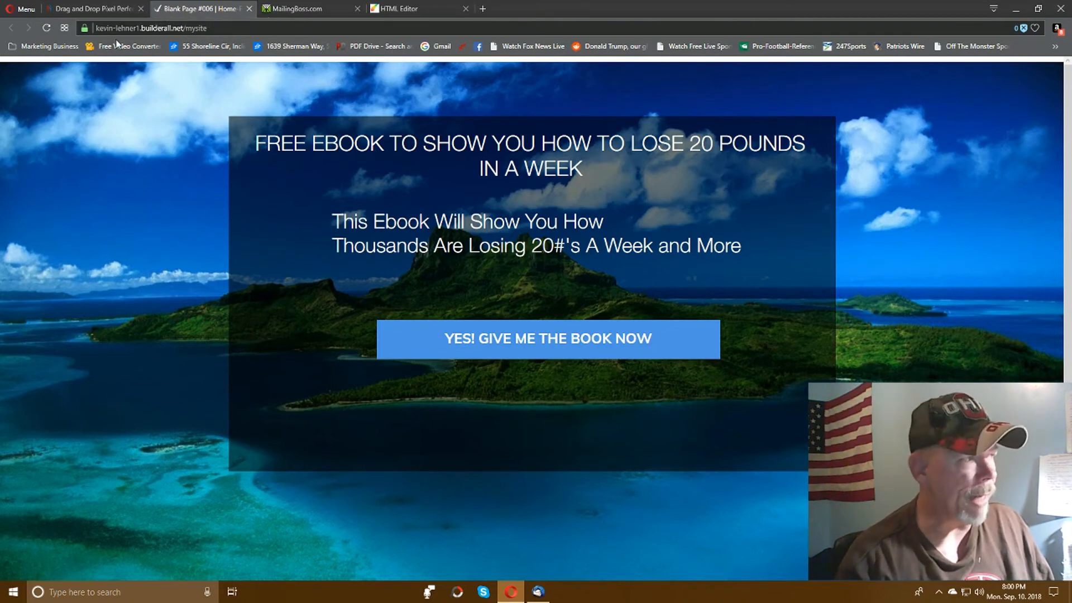
Step: Check the published page's web address and test the opt-in pop-up that "YES! GIVE ME THE BOOK NOW" opens
{"action": "left_click_drag", "start_coordinate": [207, 28], "coordinate": [94, 28]}
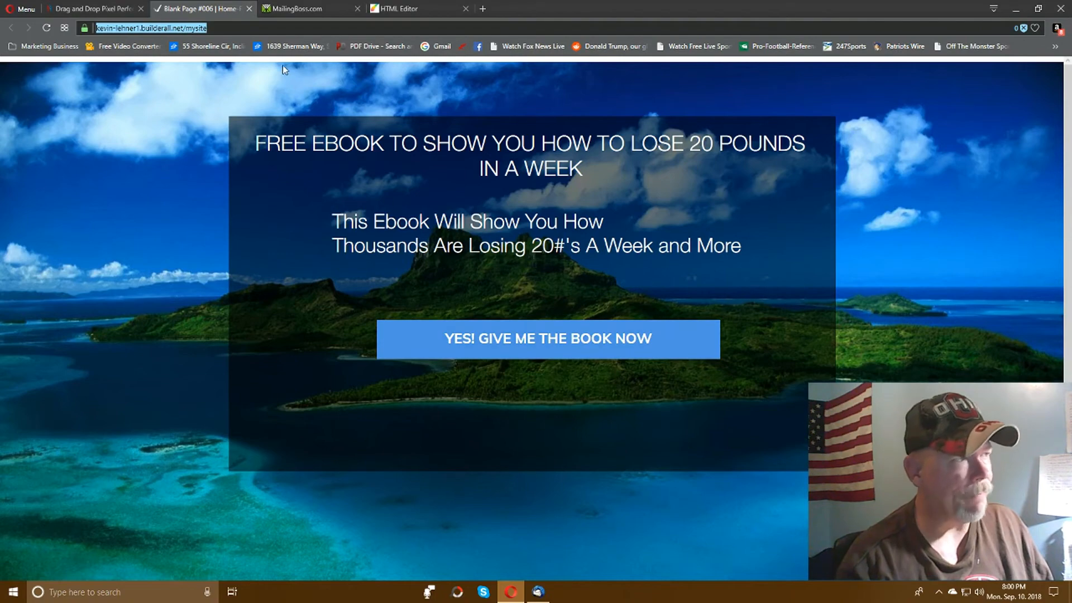
{"action": "left_click", "coordinate": [590, 341]}
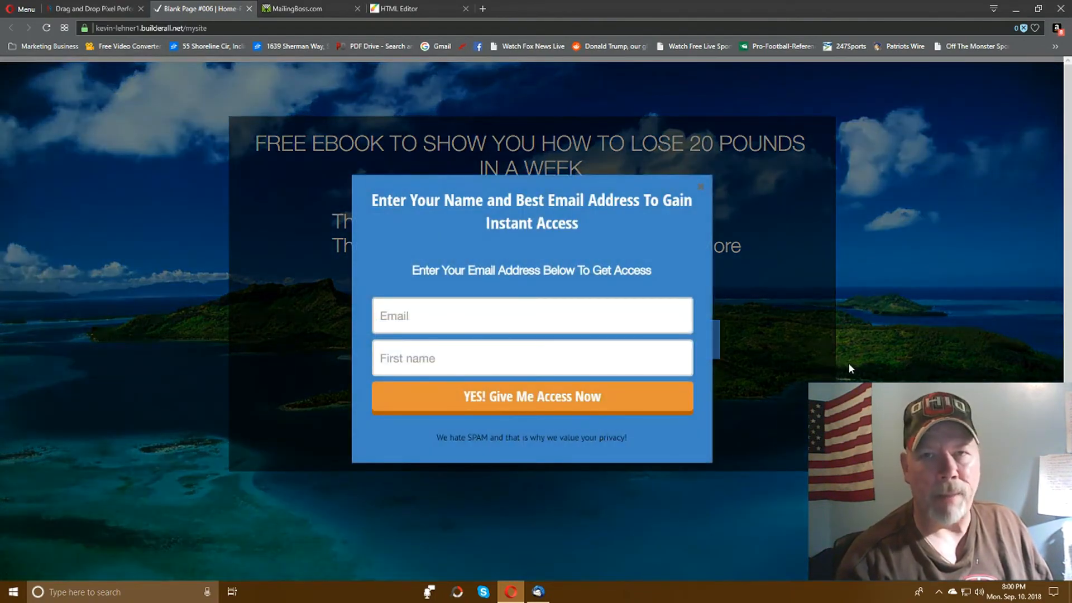
{"action": "left_click", "coordinate": [702, 187]}
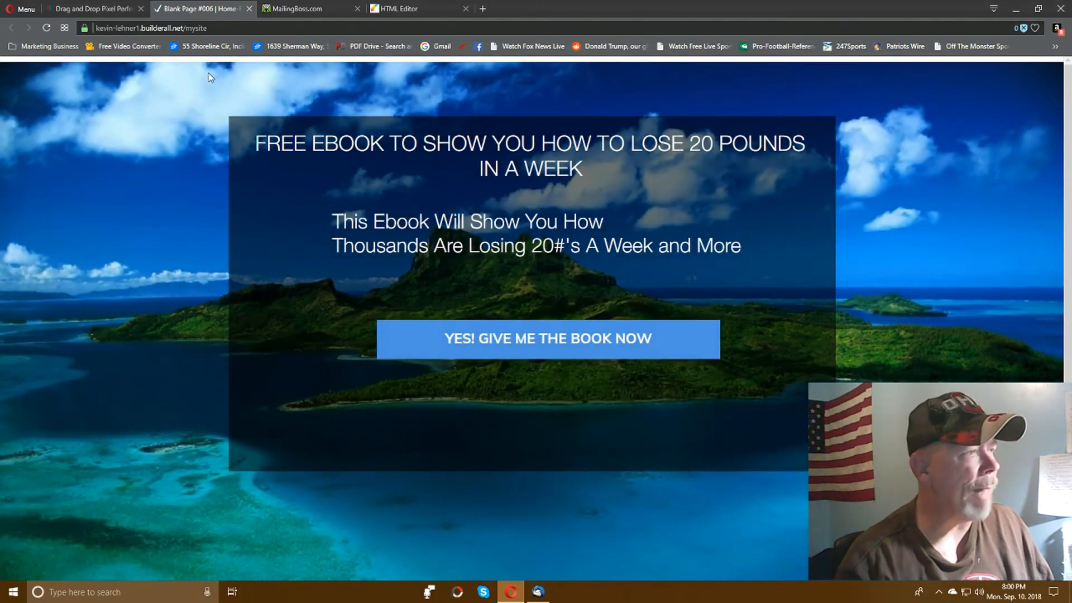
Step: Close the published page and return to the Ebook Campaign report in MailingBoss
{"action": "left_click", "coordinate": [249, 9]}
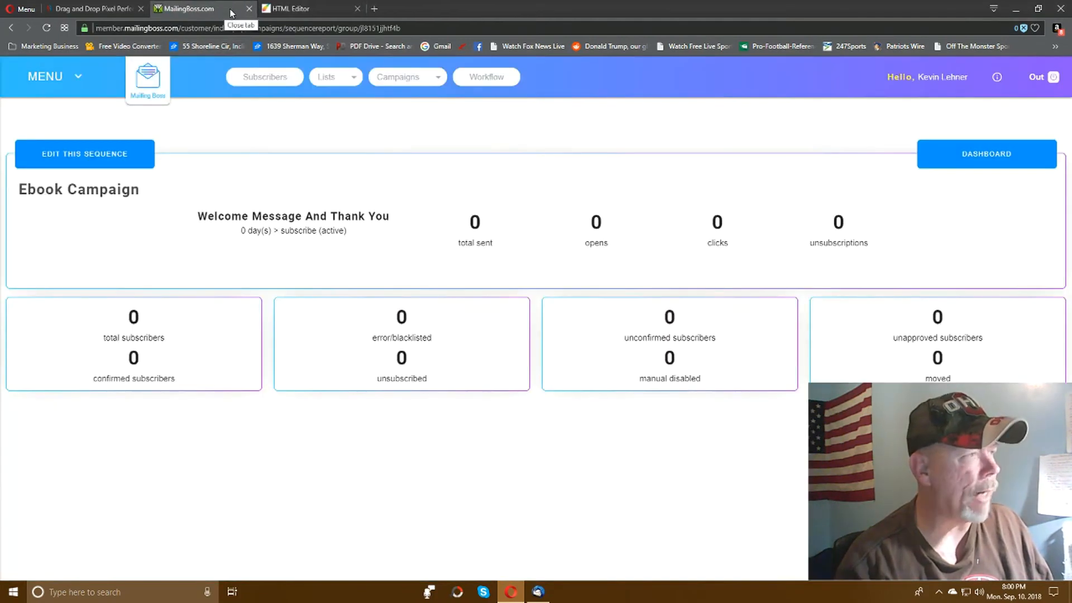
{"action": "left_click", "coordinate": [308, 10]}
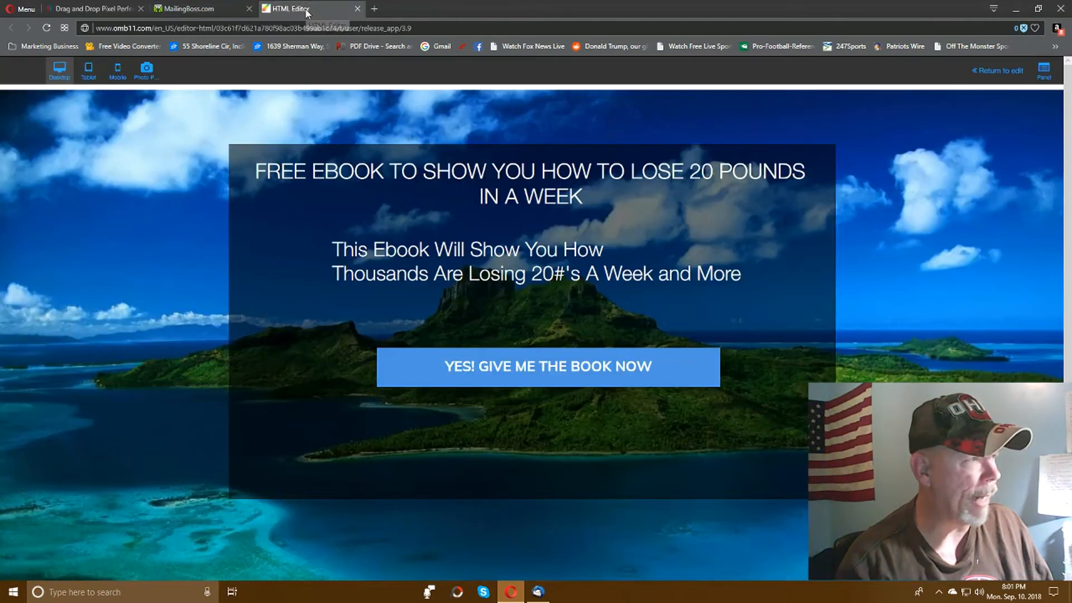
{"action": "left_click", "coordinate": [232, 12]}
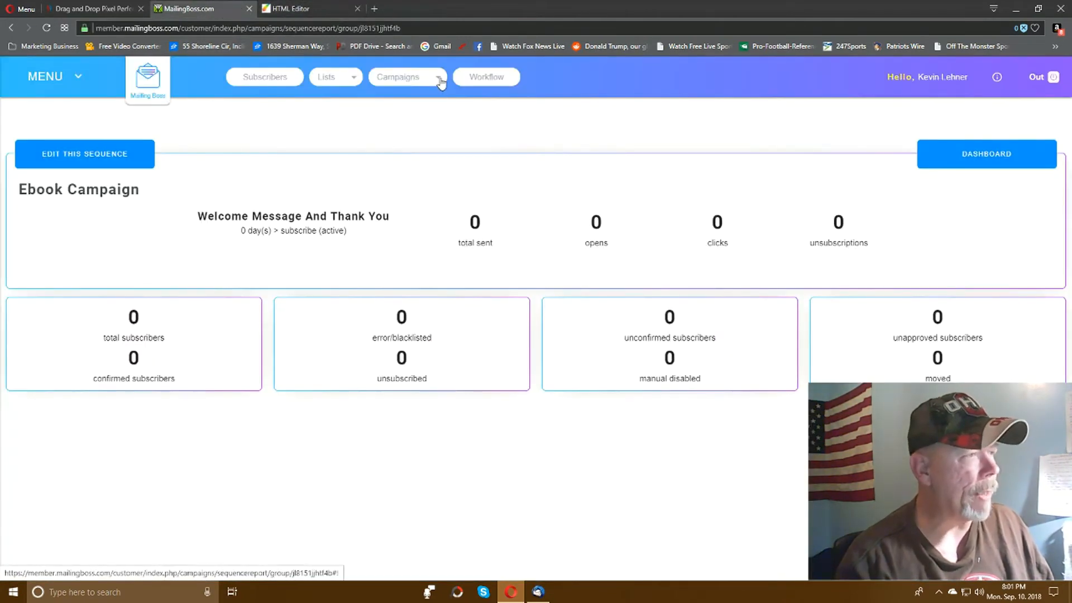
Step: View the MailingBoss dashboard, and open the opt-in pop-up in the HTML Editor's landing page preview
{"action": "left_click", "coordinate": [155, 84]}
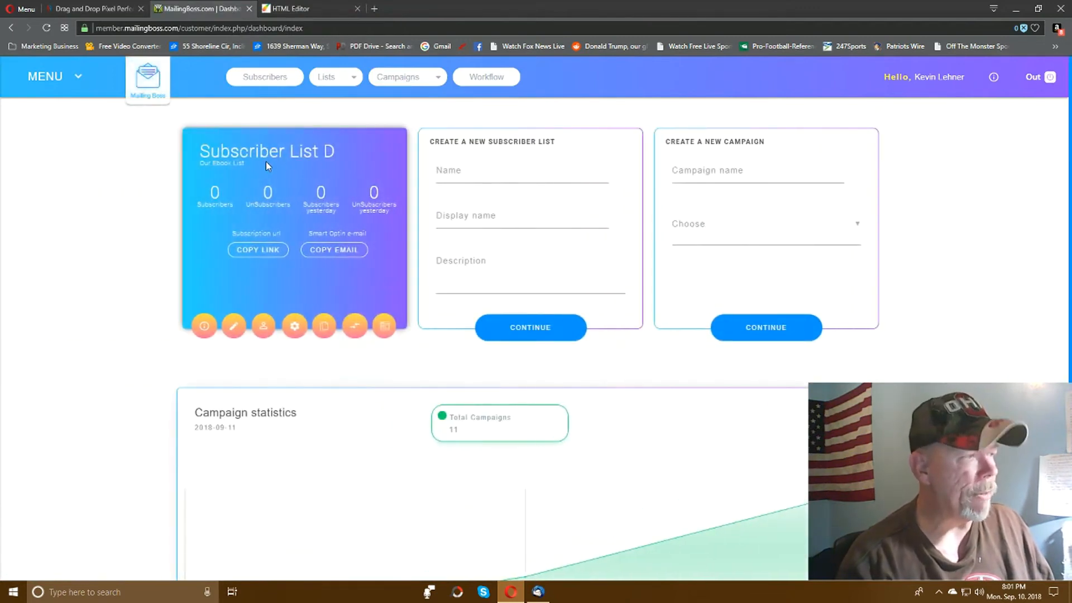
{"action": "left_click", "coordinate": [316, 7]}
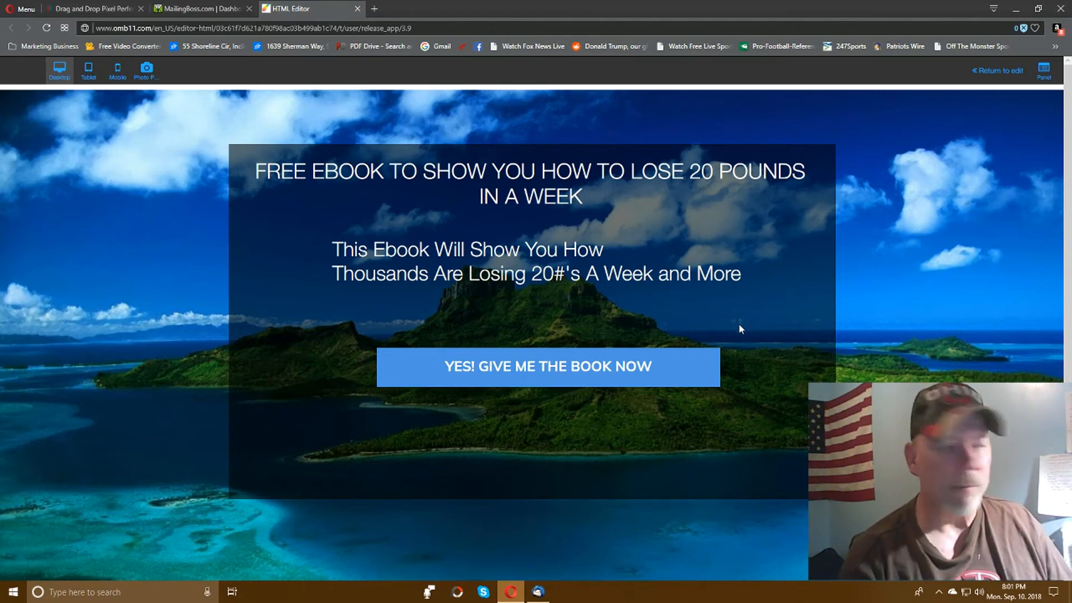
{"action": "left_click", "coordinate": [567, 366]}
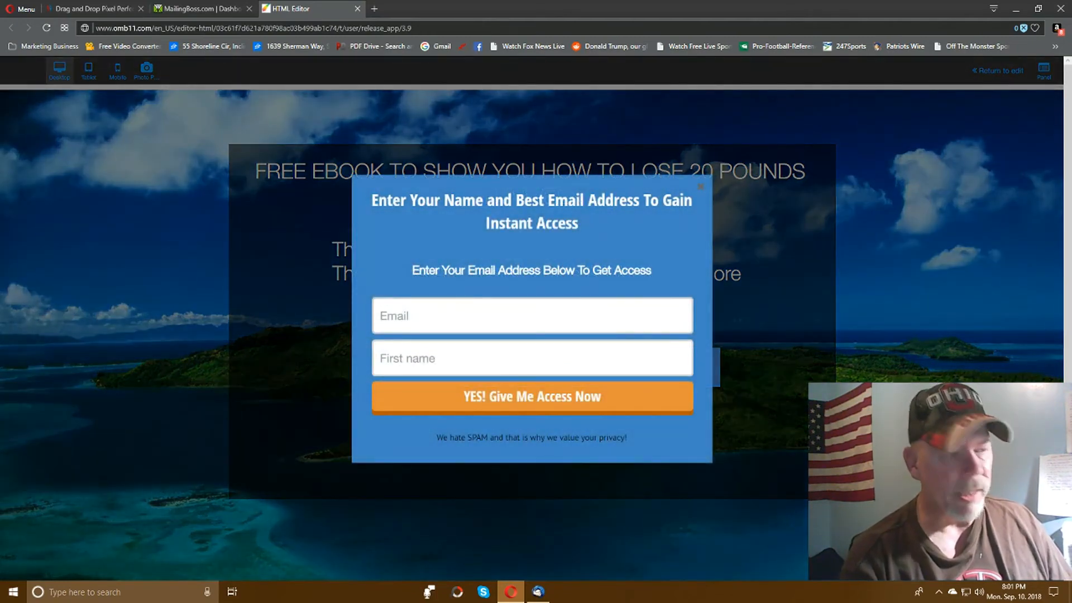
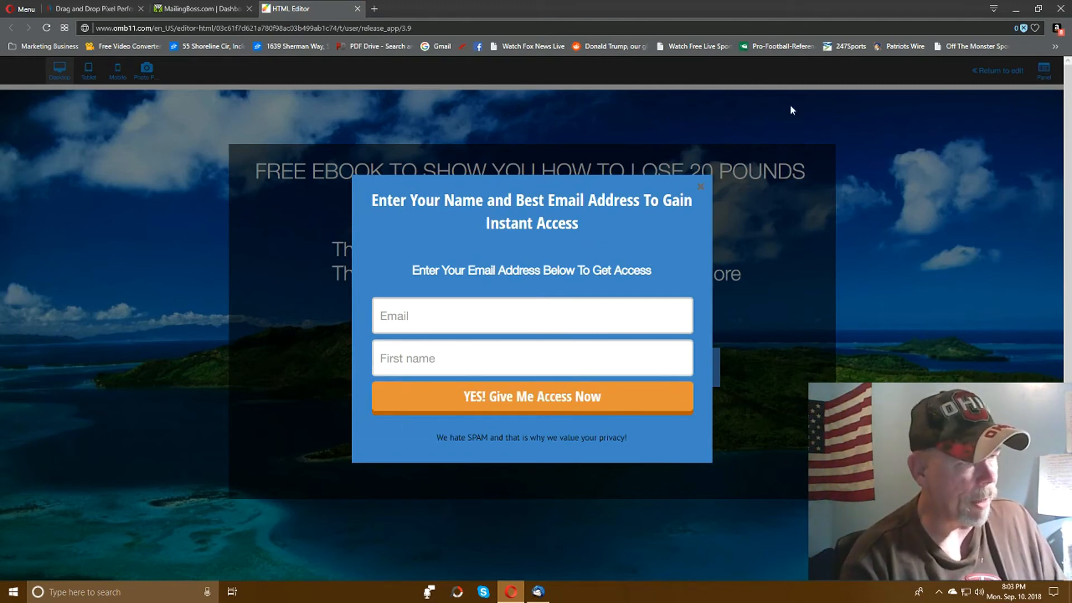
Step: Enter a test subscriber's email address and first name in the opt-in pop-up, and close and reopen it without submitting
{"action": "left_click", "coordinate": [453, 314]}
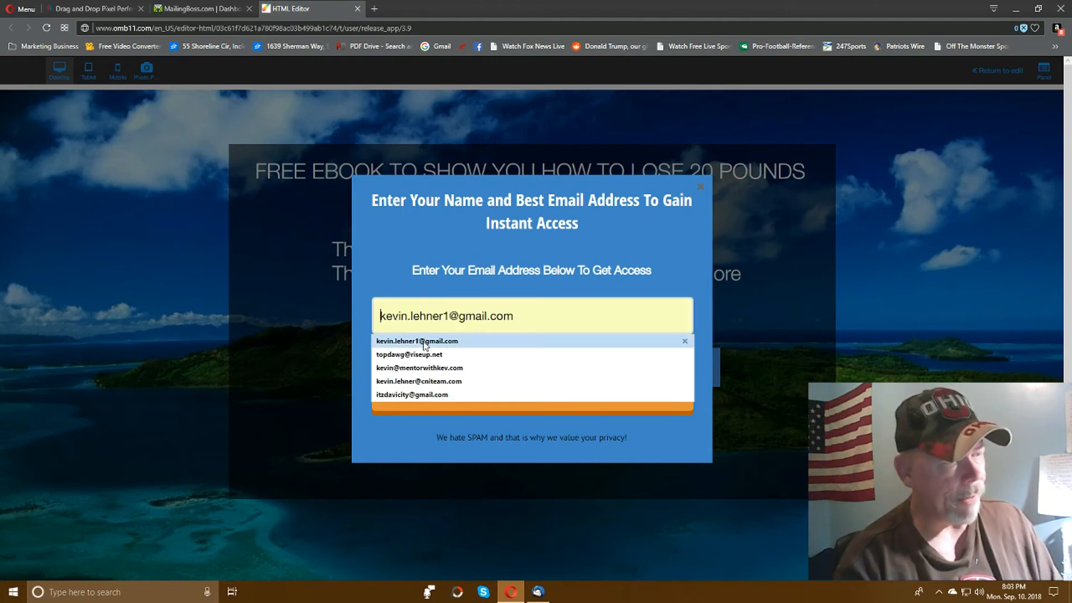
{"action": "left_click", "coordinate": [502, 341]}
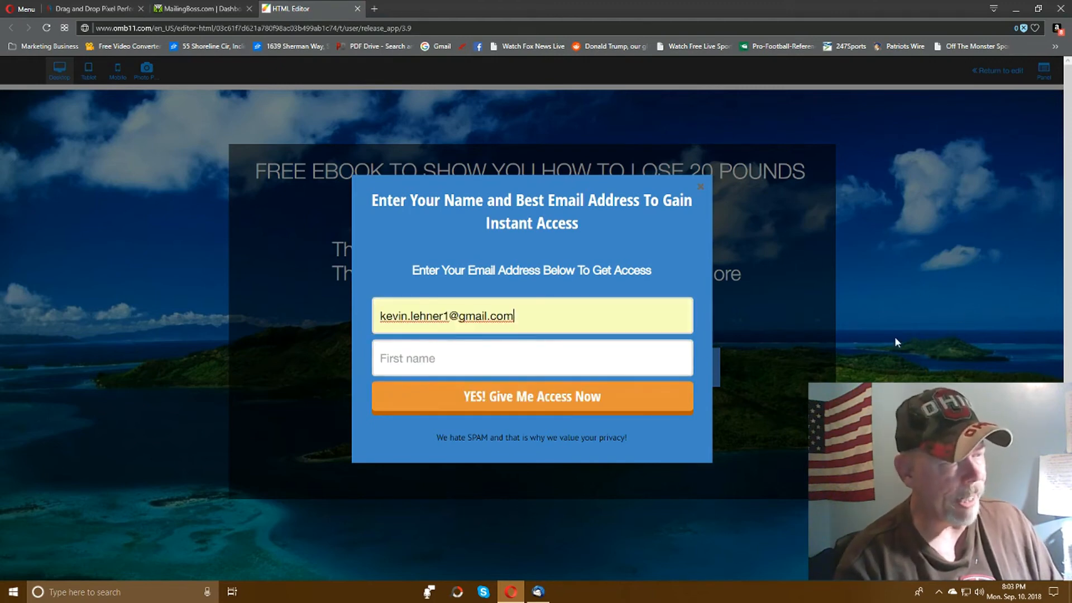
{"action": "left_click", "coordinate": [466, 363]}
{"action": "type", "text": "Kevin"}
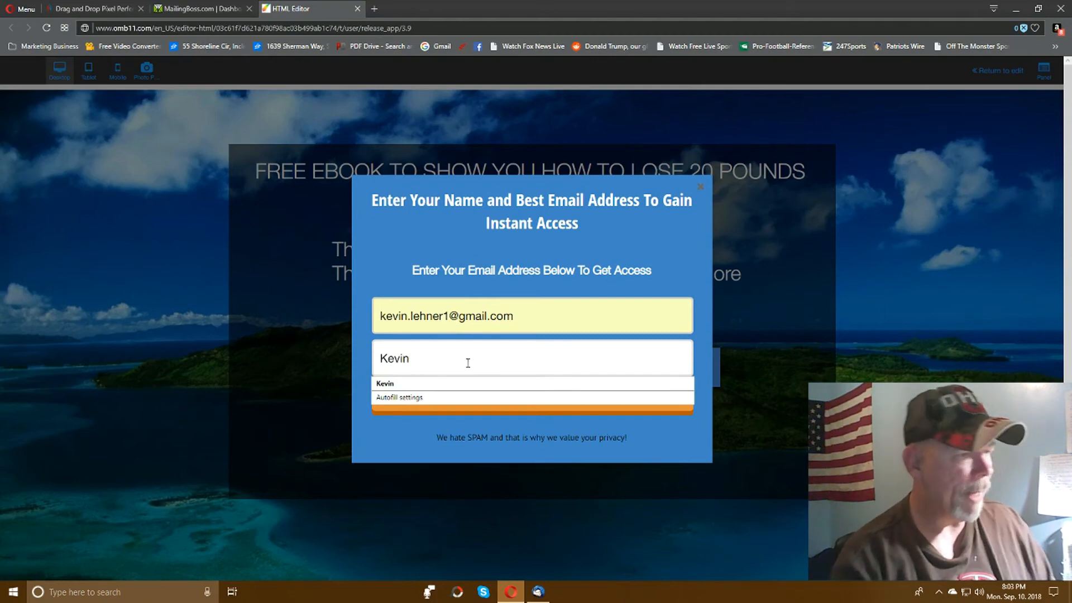
{"action": "left_click", "coordinate": [744, 397]}
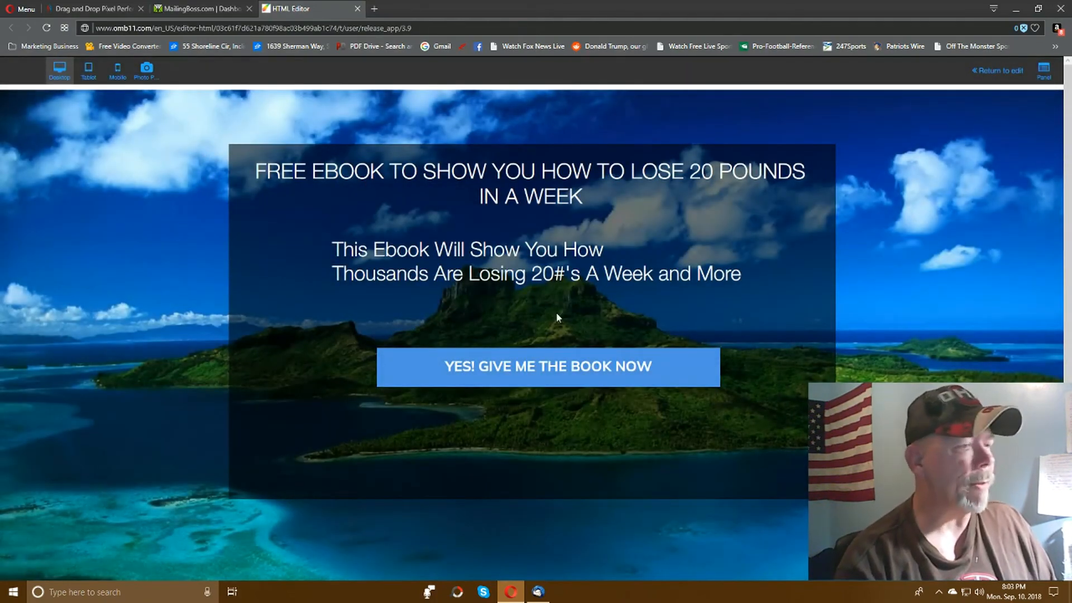
{"action": "left_click", "coordinate": [574, 377]}
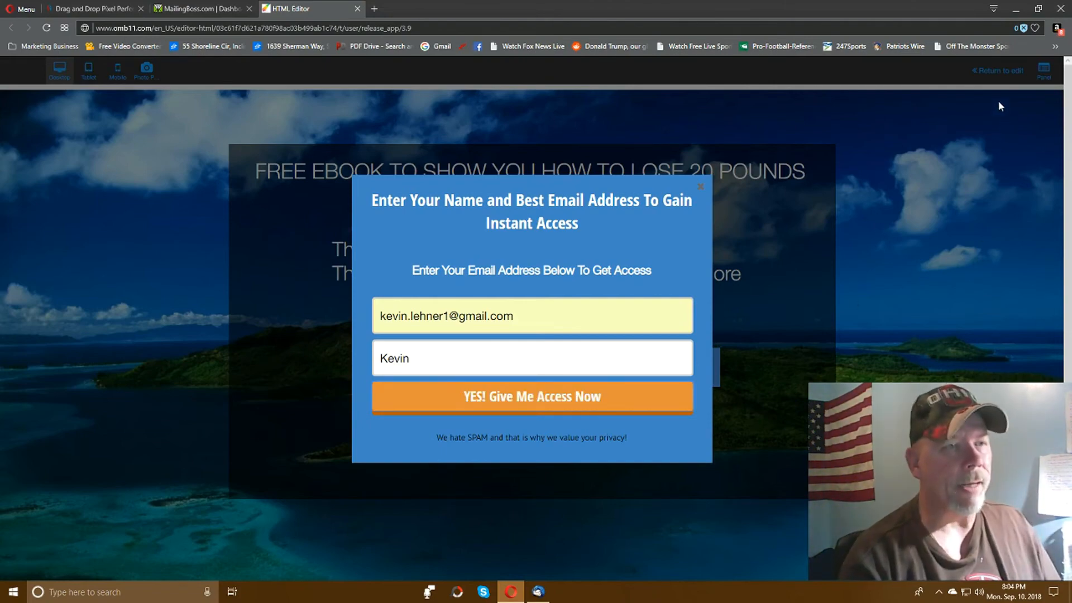
Step: Leave the preview to return to editing and show the Click-Pop 2 pop-up on the page
{"action": "left_click", "coordinate": [996, 69]}
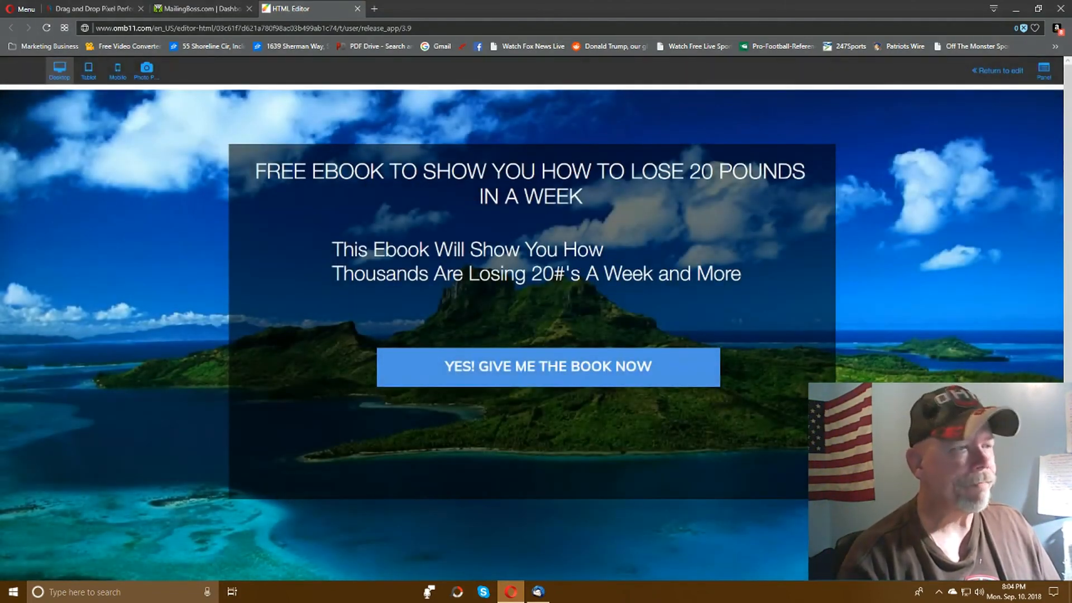
{"action": "left_click", "coordinate": [998, 72]}
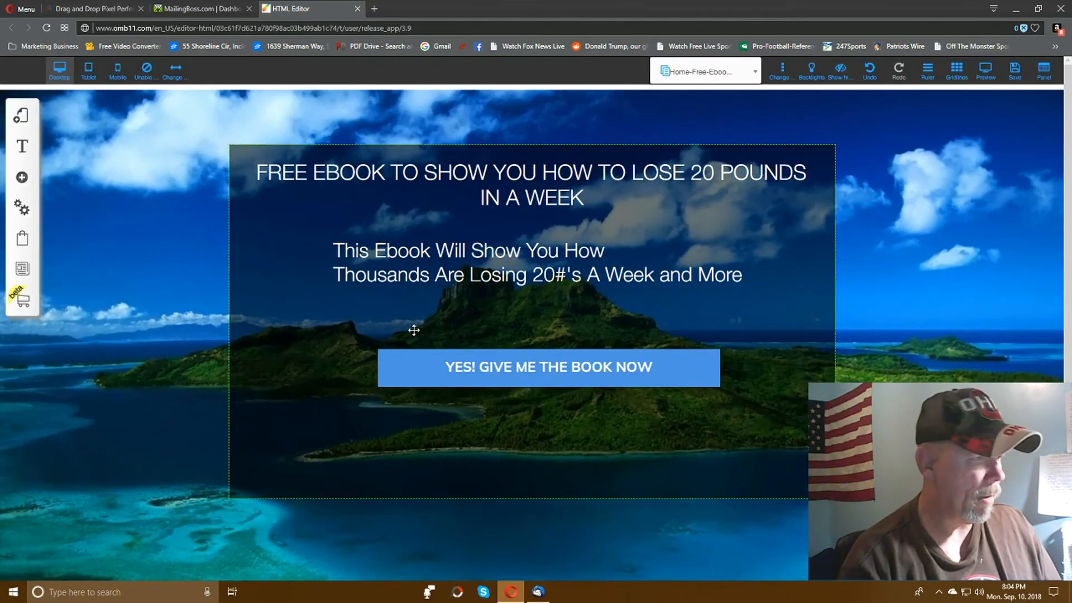
{"action": "left_click", "coordinate": [23, 179]}
{"action": "left_click", "coordinate": [105, 157]}
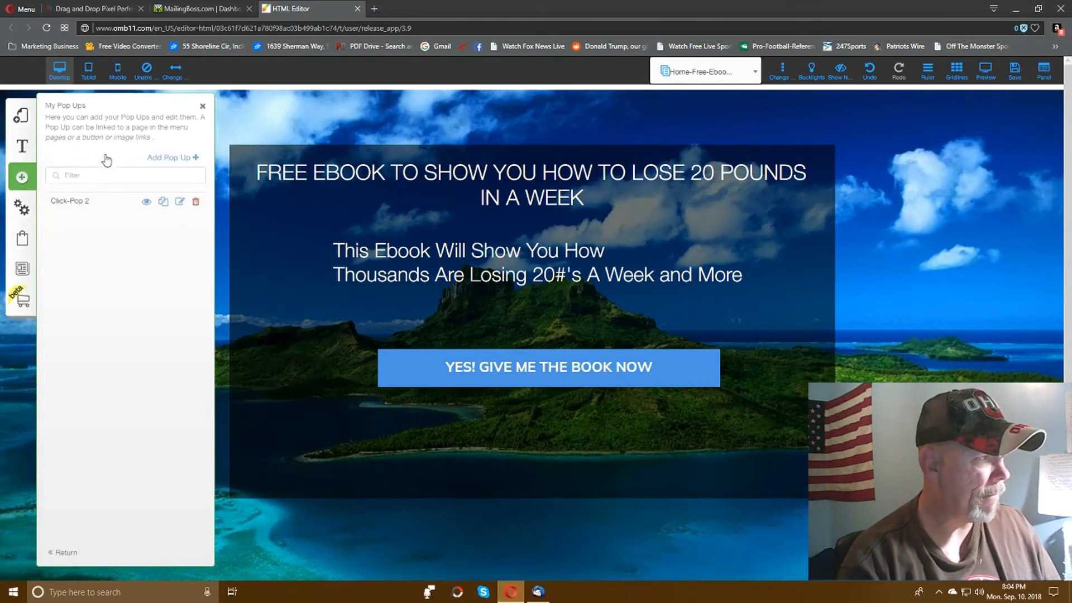
{"action": "left_click", "coordinate": [146, 201]}
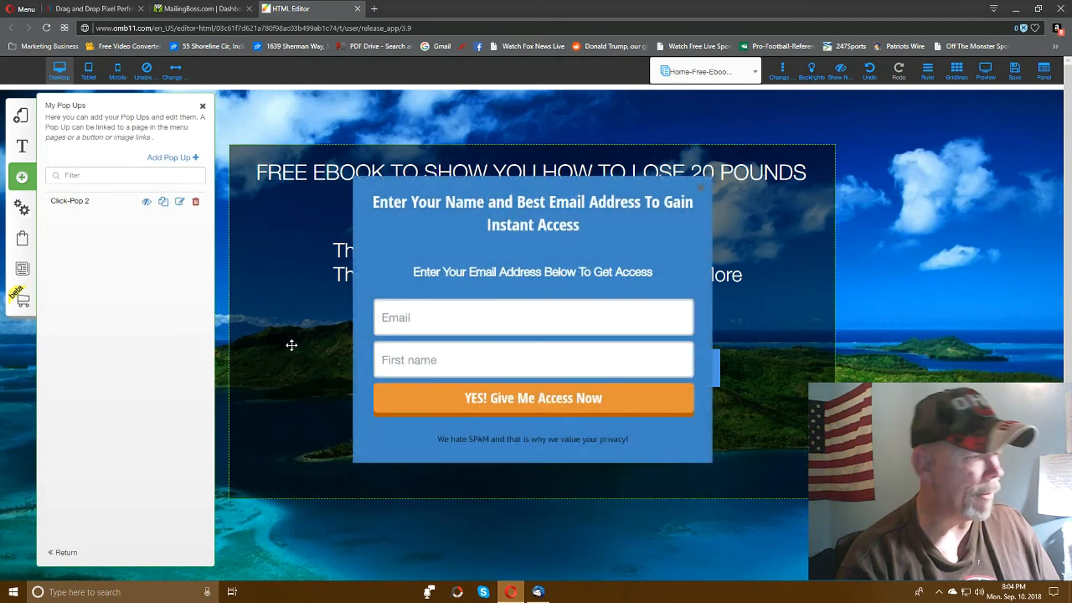
{"action": "left_click", "coordinate": [422, 395]}
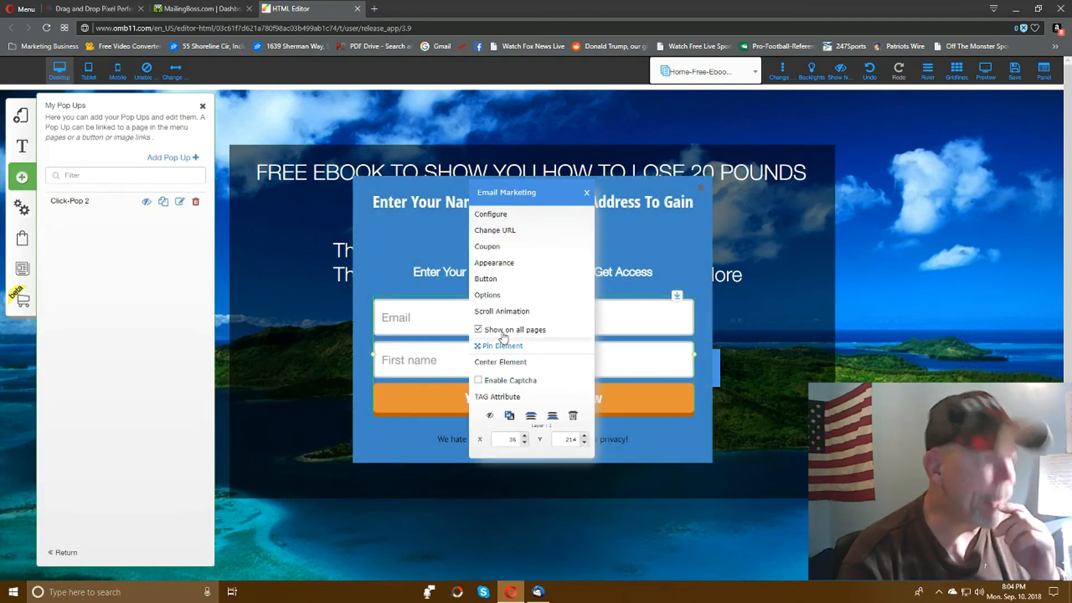
{"action": "left_click", "coordinate": [490, 232]}
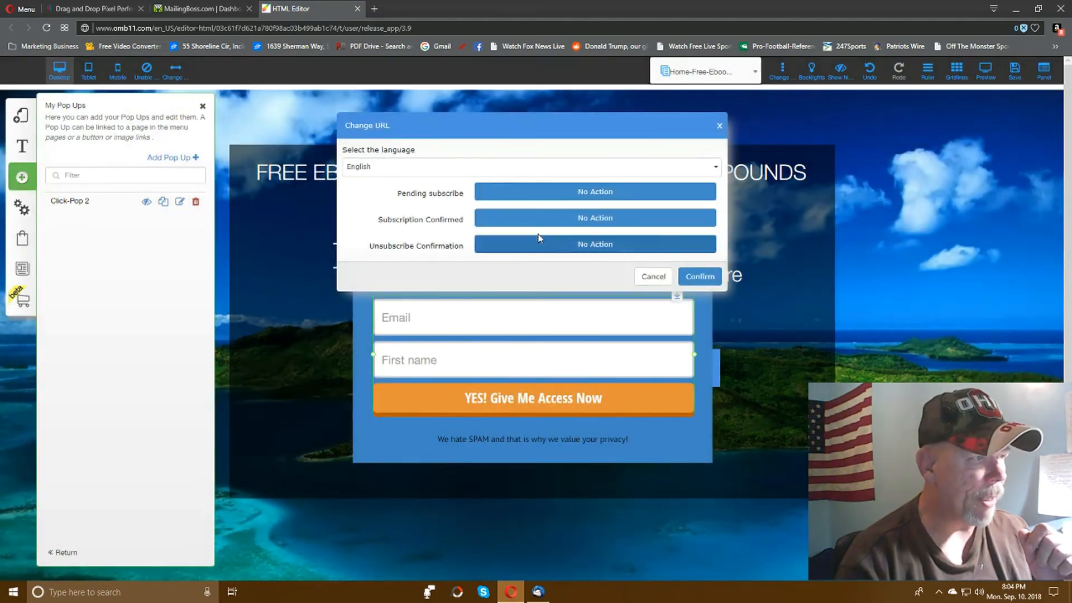
{"action": "left_click", "coordinate": [596, 218]}
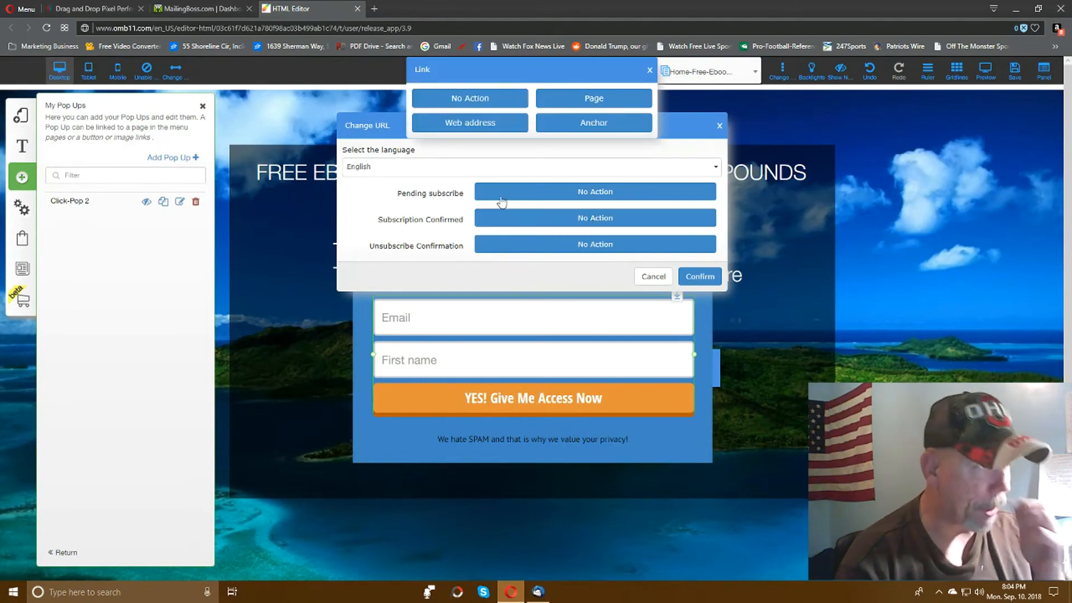
{"action": "left_click", "coordinate": [484, 124]}
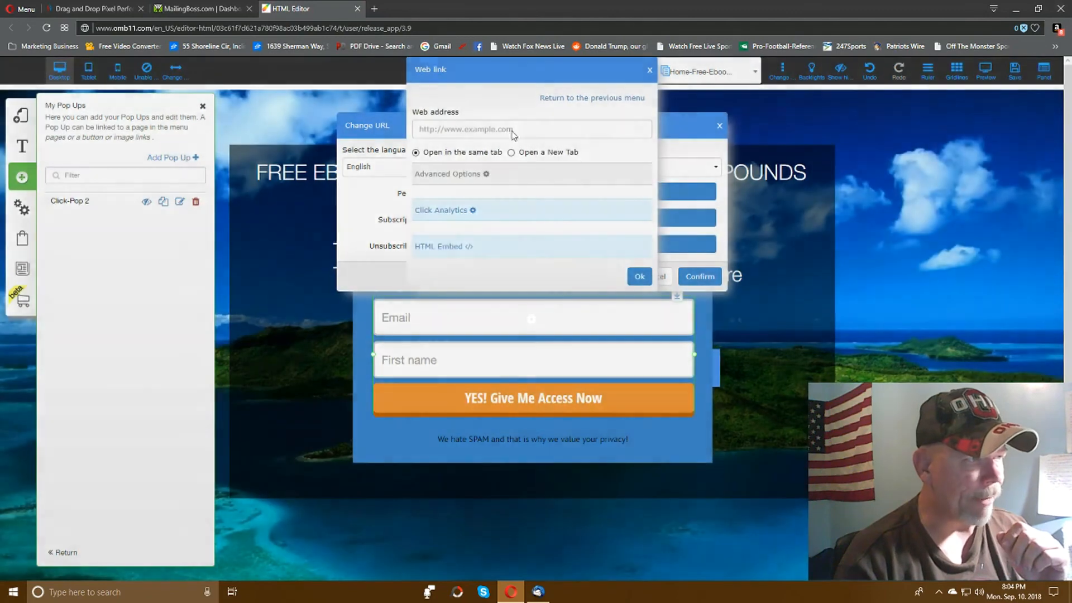
{"action": "left_click", "coordinate": [517, 129]}
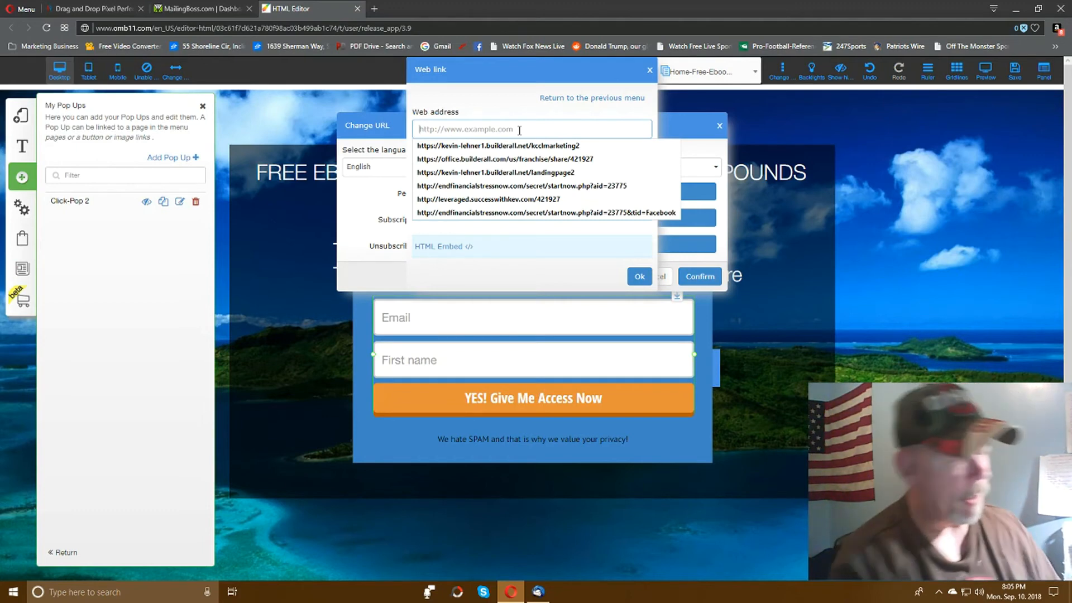
{"action": "type", "text": "htp"}
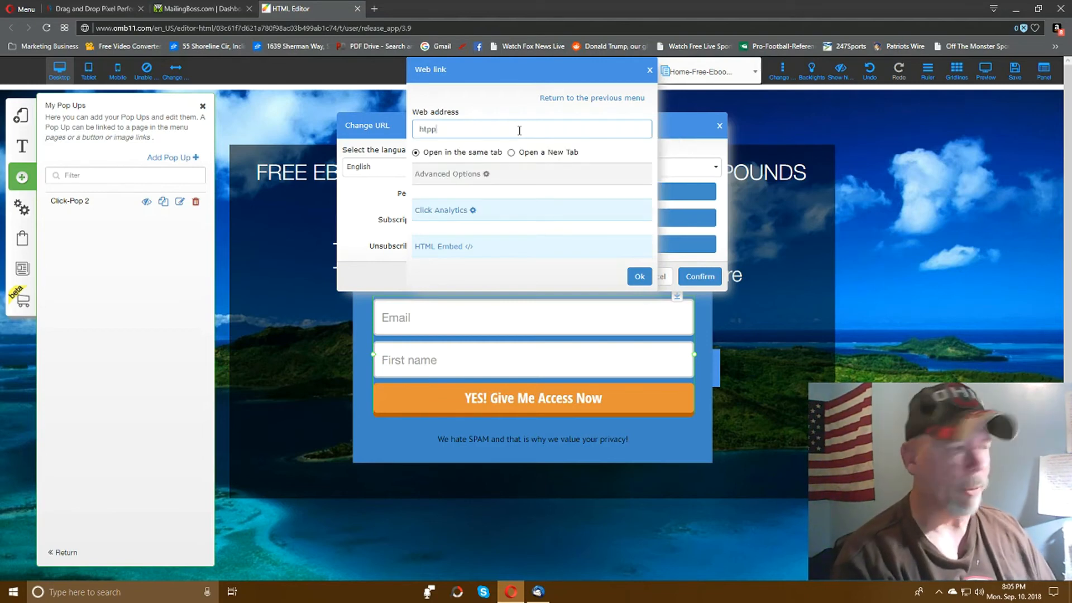
{"action": "key", "text": "BackSpace"}
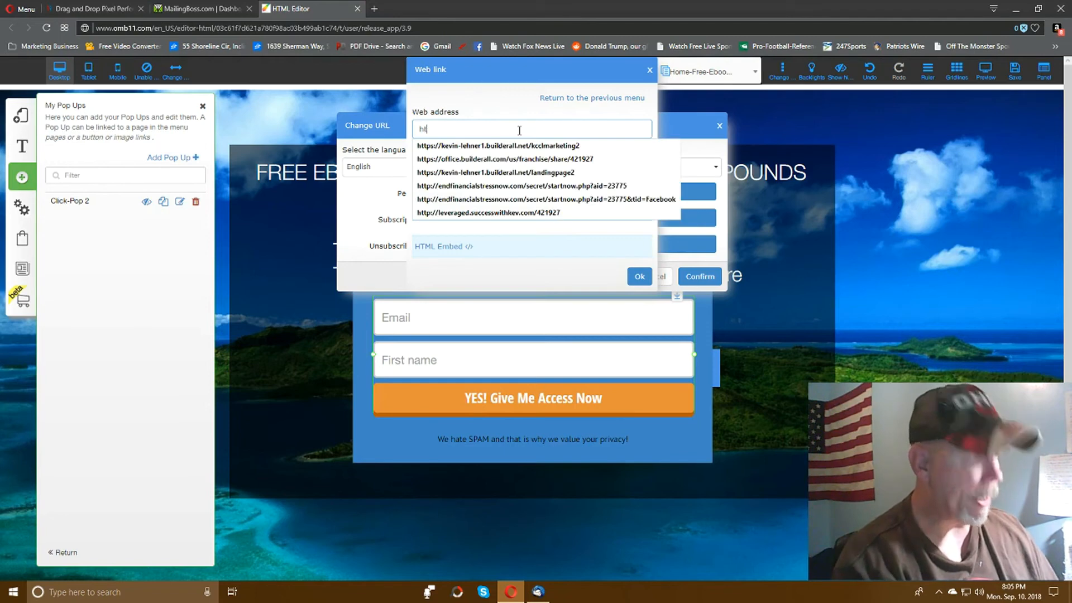
{"action": "type", "text": "tp:"}
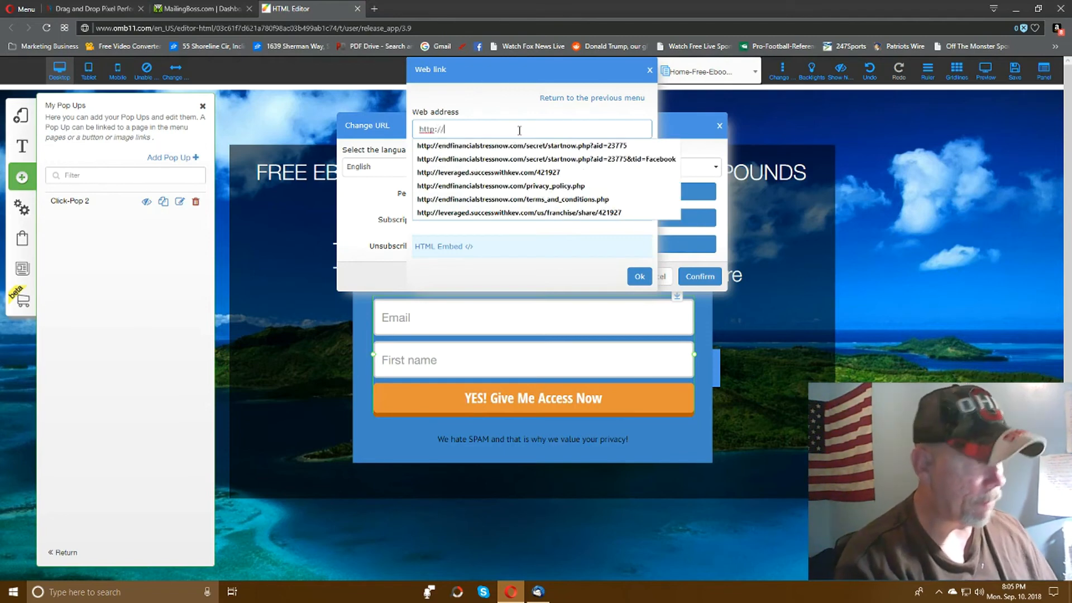
{"action": "type", "text": "// "}
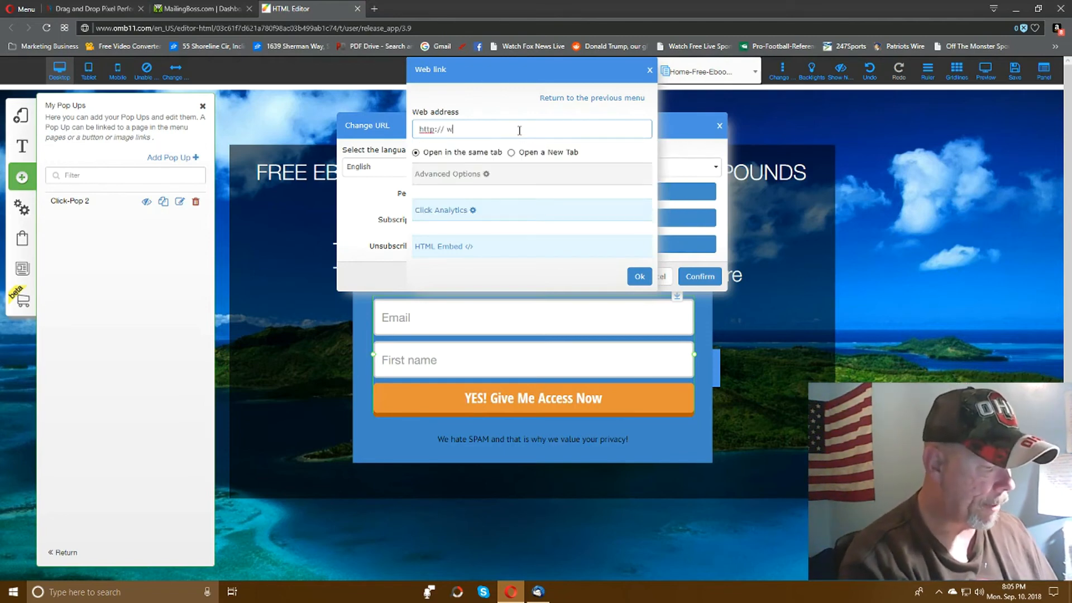
{"action": "type", "text": "www.google"}
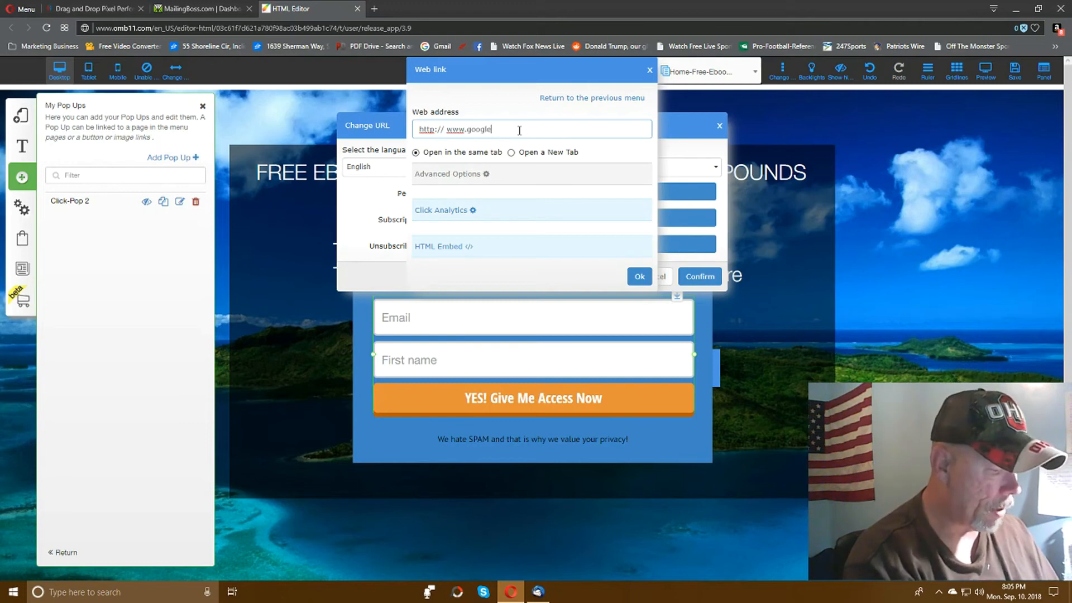
{"action": "type", "text": ".com"}
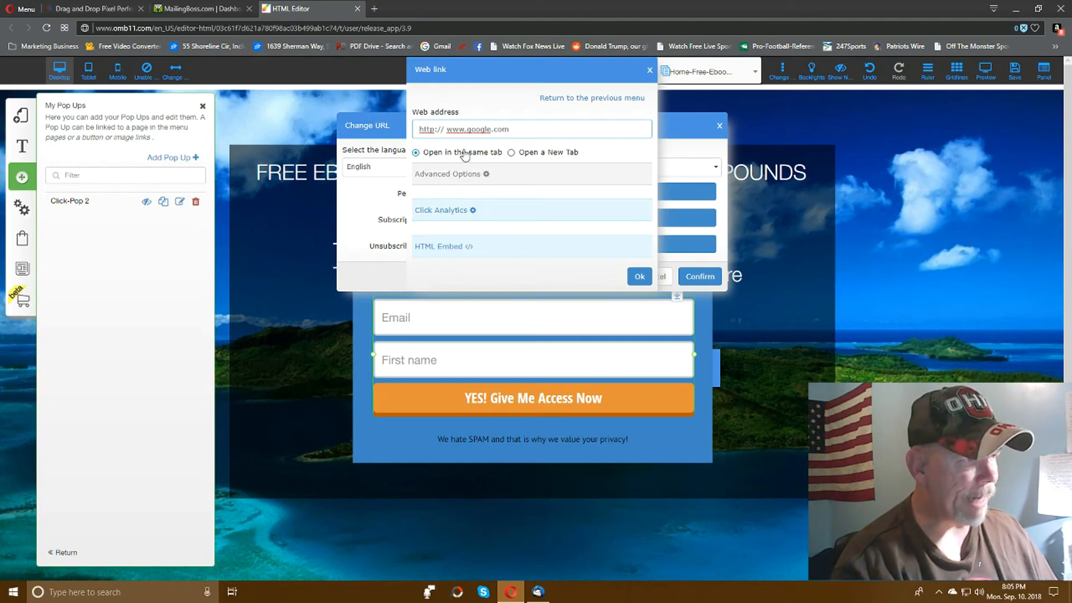
{"action": "left_click", "coordinate": [640, 278]}
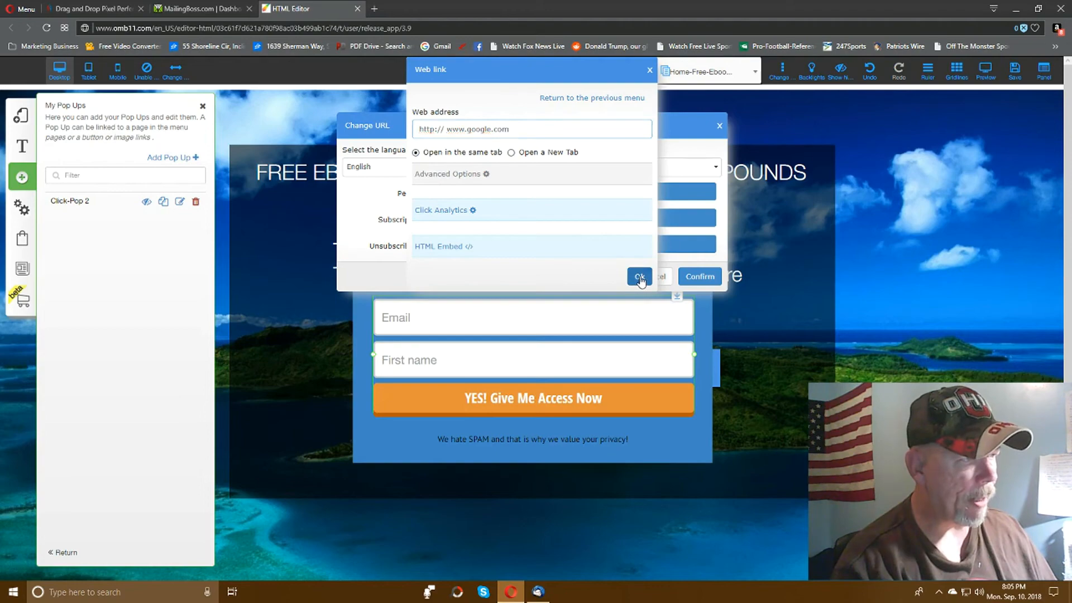
{"action": "left_click", "coordinate": [639, 276]}
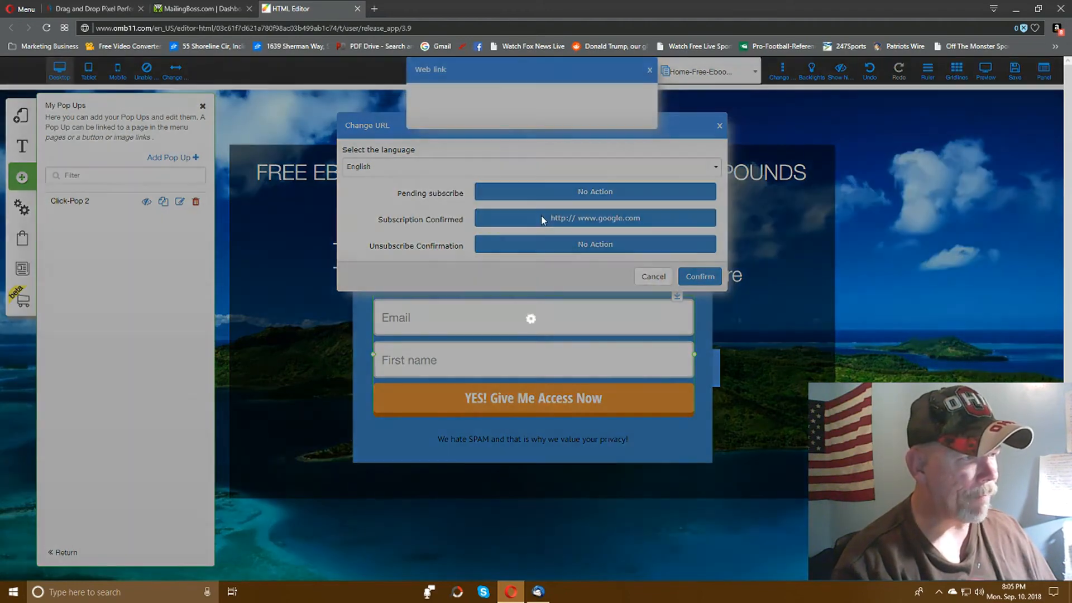
{"action": "left_click", "coordinate": [541, 219]}
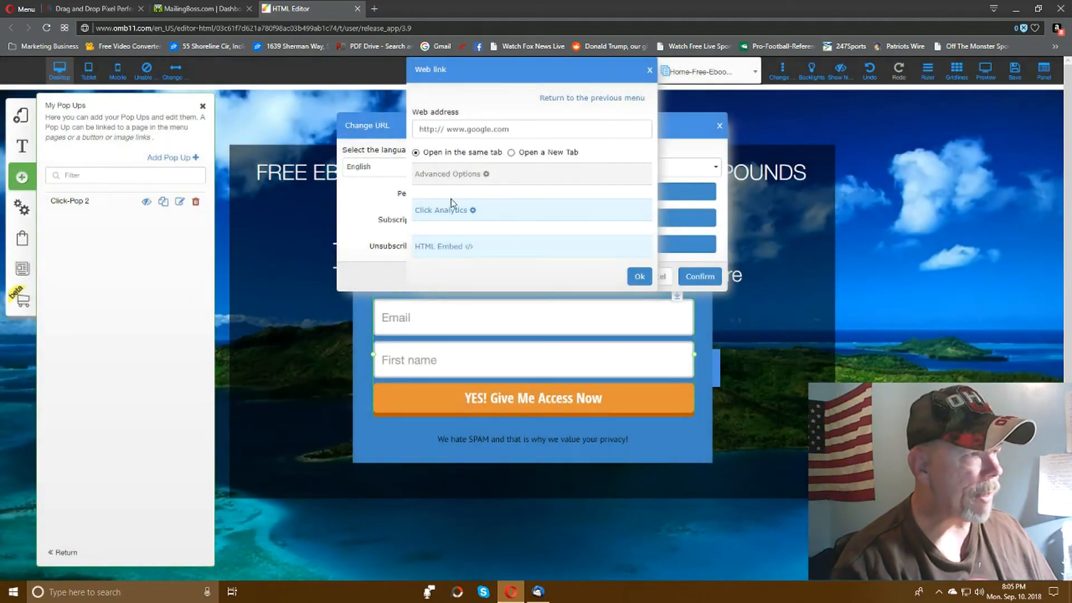
{"action": "left_click", "coordinate": [457, 129]}
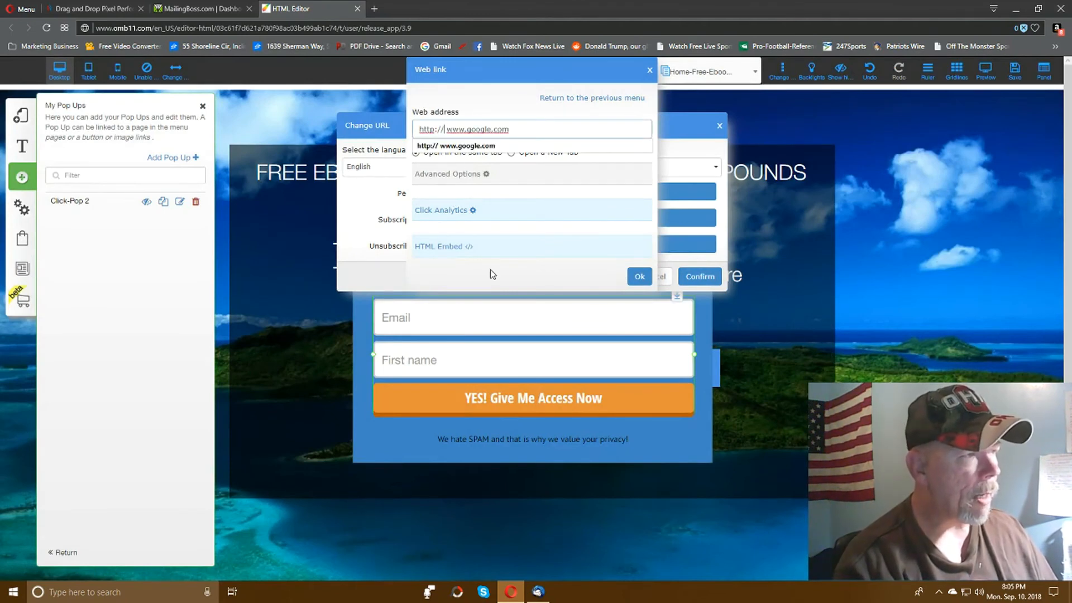
{"action": "key", "text": "Delete"}
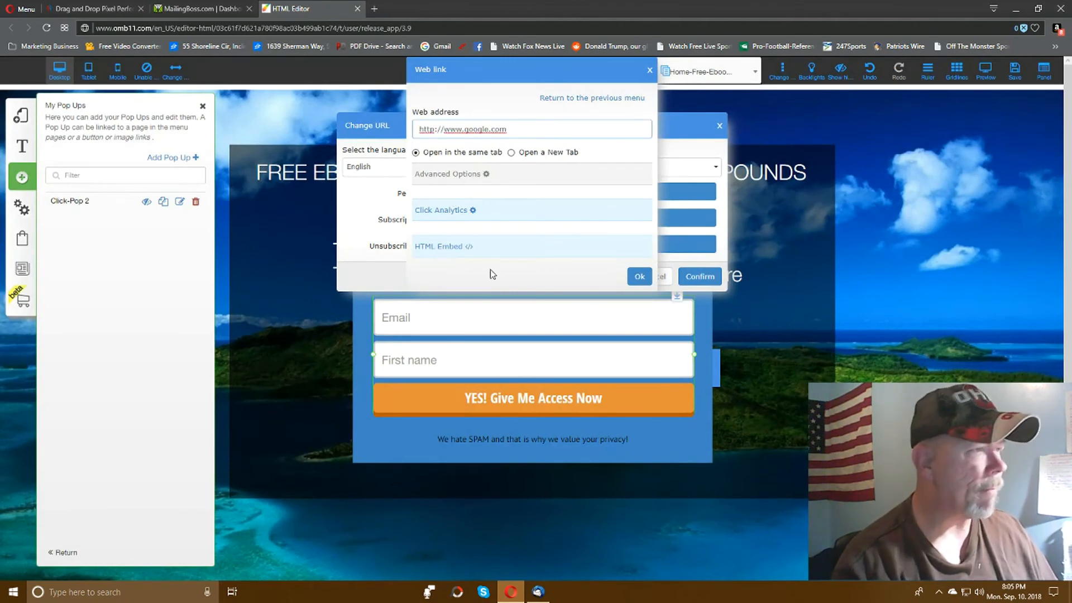
{"action": "left_click", "coordinate": [639, 276]}
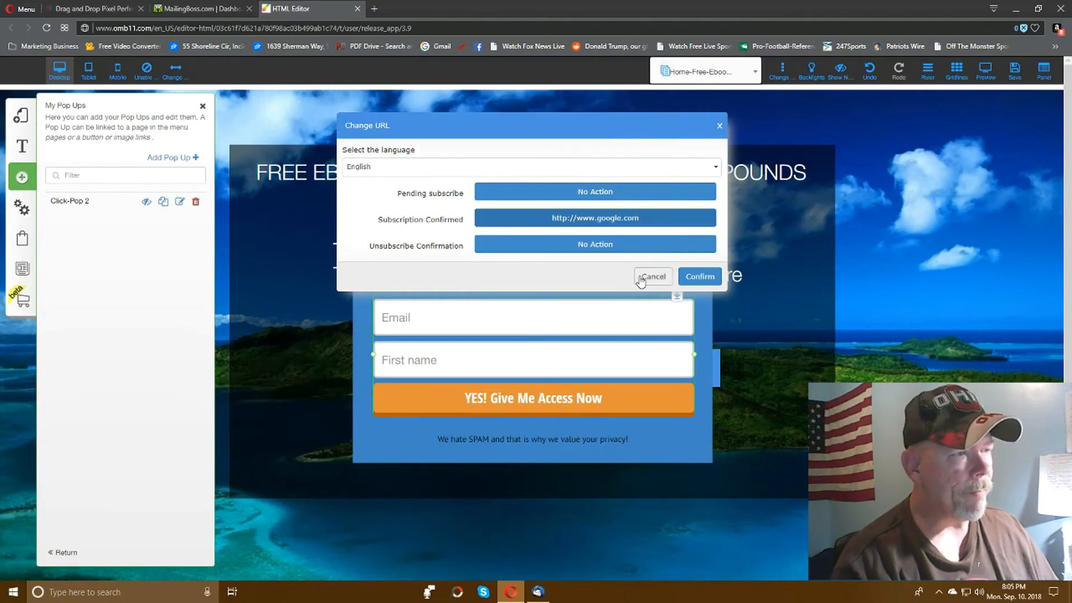
{"action": "left_click", "coordinate": [702, 277]}
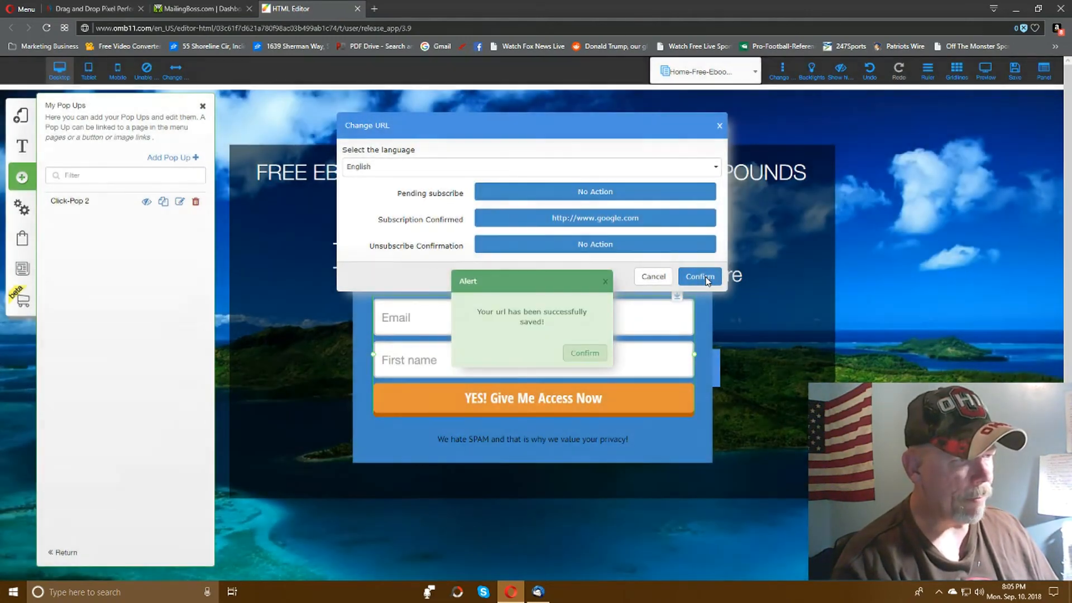
{"action": "left_click", "coordinate": [588, 354]}
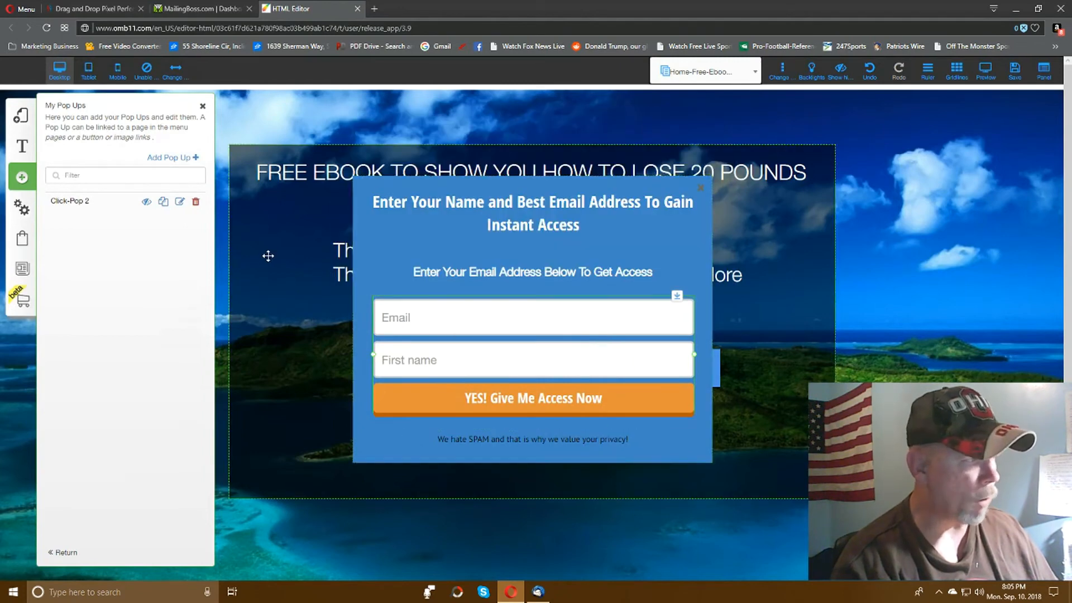
Step: Close the list of pop-ups and save the site changes
{"action": "left_click", "coordinate": [203, 106]}
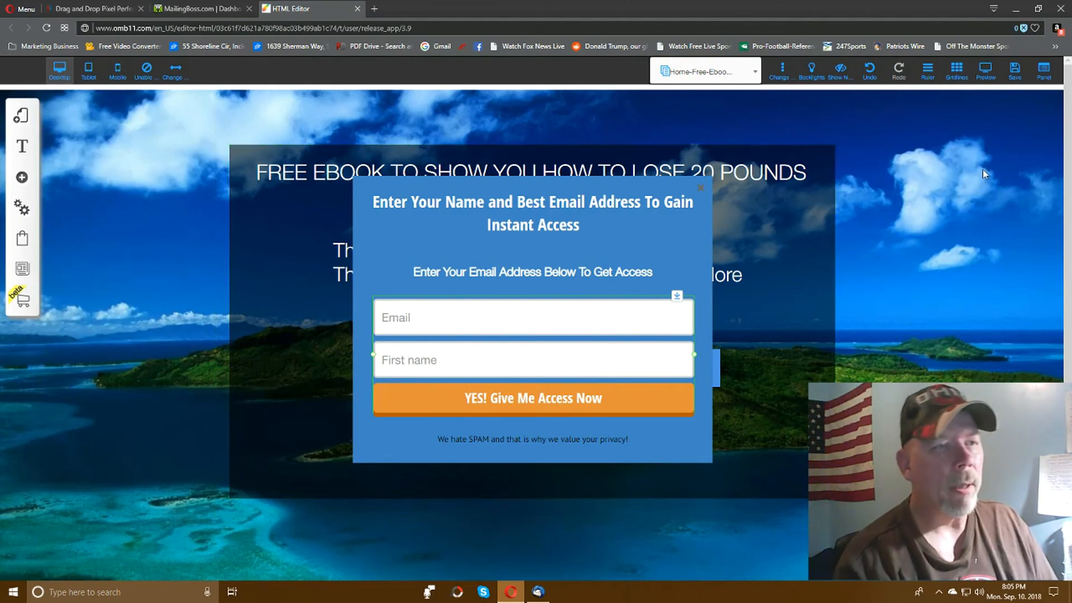
{"action": "left_click", "coordinate": [1014, 75]}
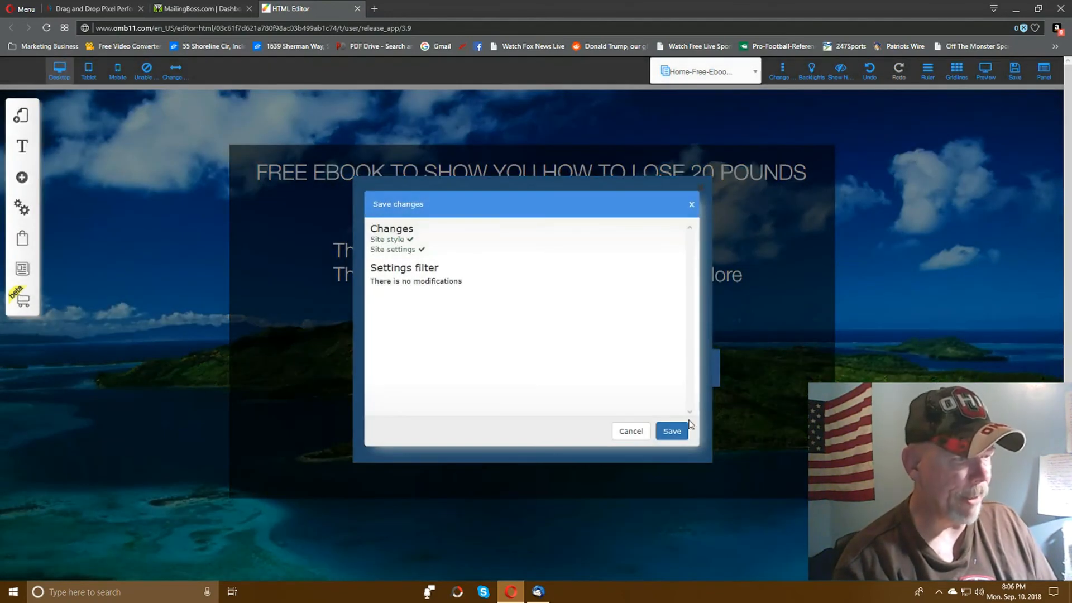
{"action": "left_click", "coordinate": [672, 431]}
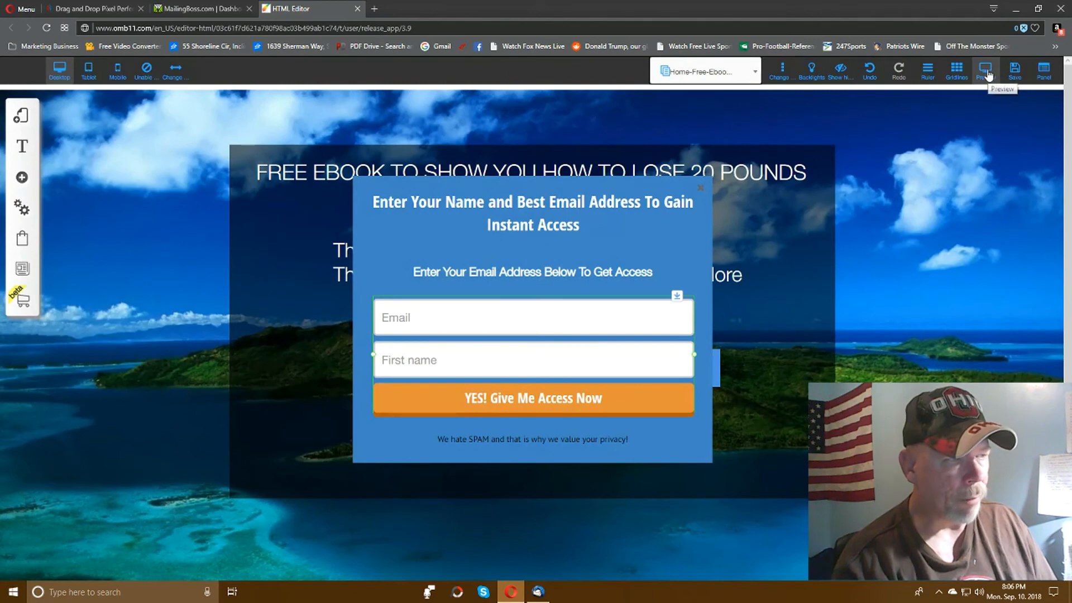
Step: Preview the page, open the ebook opt-in pop-up and fill in a test email address and first name
{"action": "left_click", "coordinate": [986, 70]}
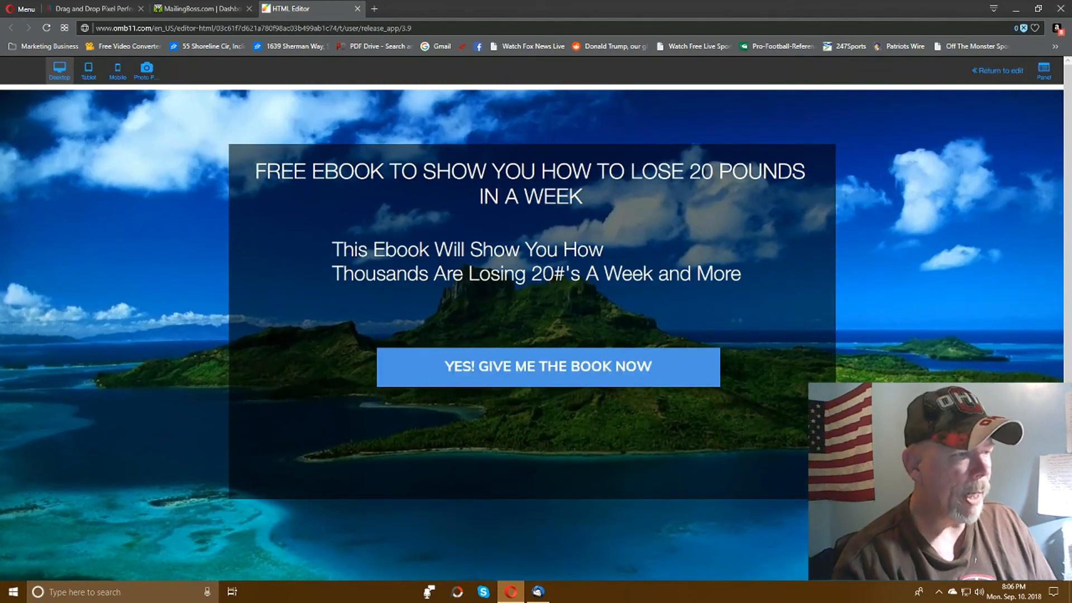
{"action": "left_click", "coordinate": [565, 375]}
{"action": "left_click", "coordinate": [446, 317]}
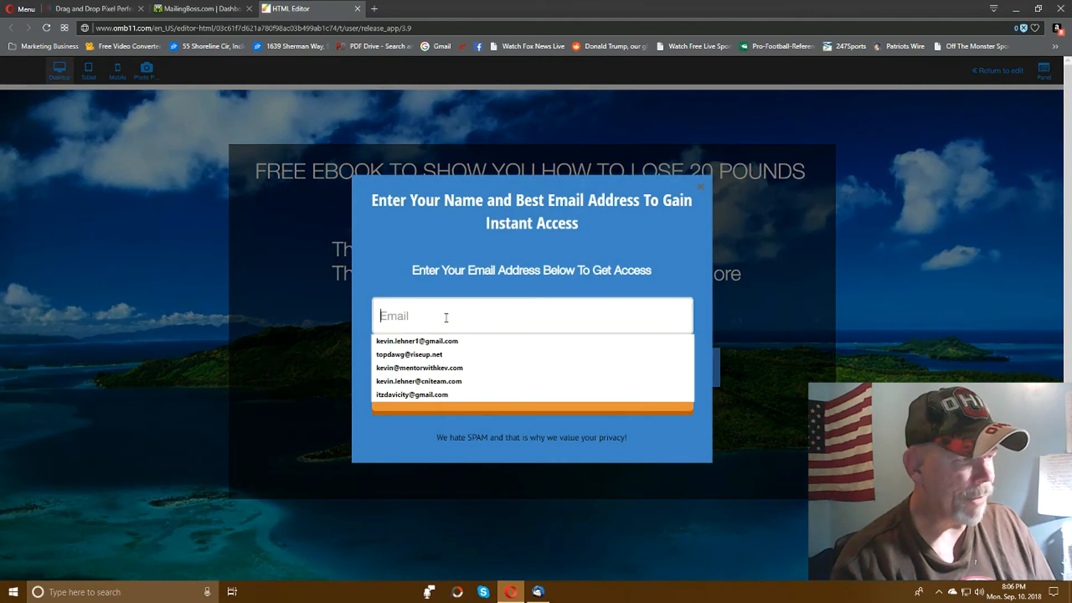
{"action": "left_click", "coordinate": [441, 341]}
{"action": "left_click", "coordinate": [441, 355]}
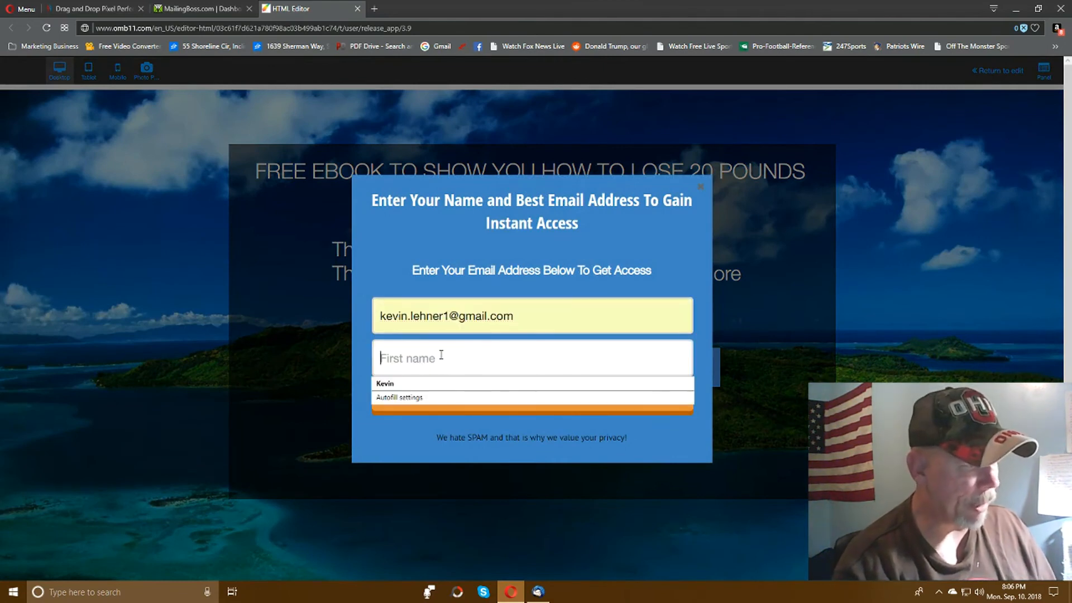
{"action": "type", "text": "Tom"}
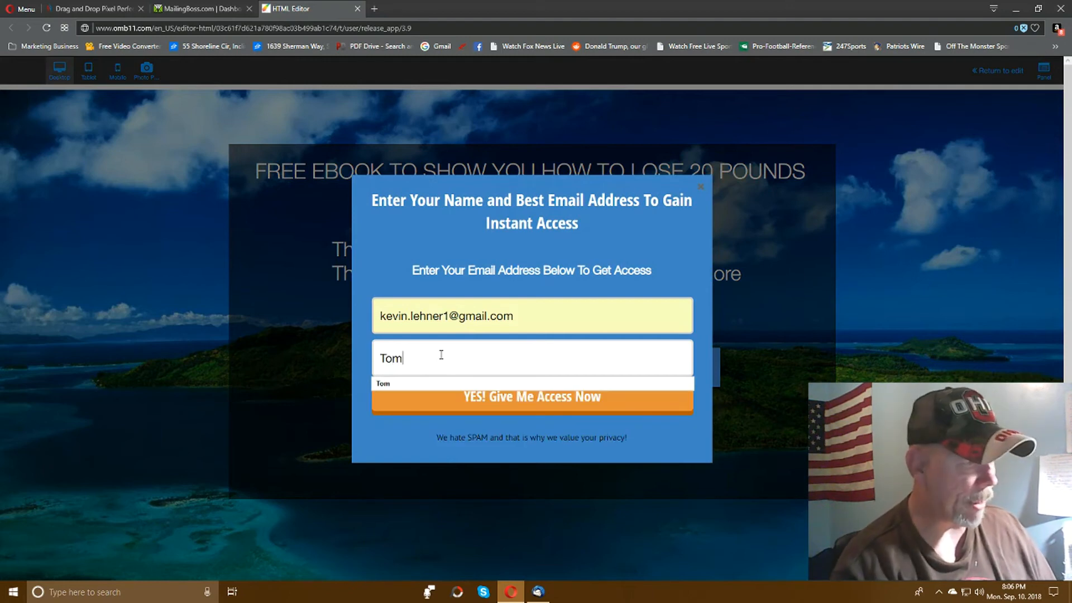
{"action": "left_click", "coordinate": [377, 448]}
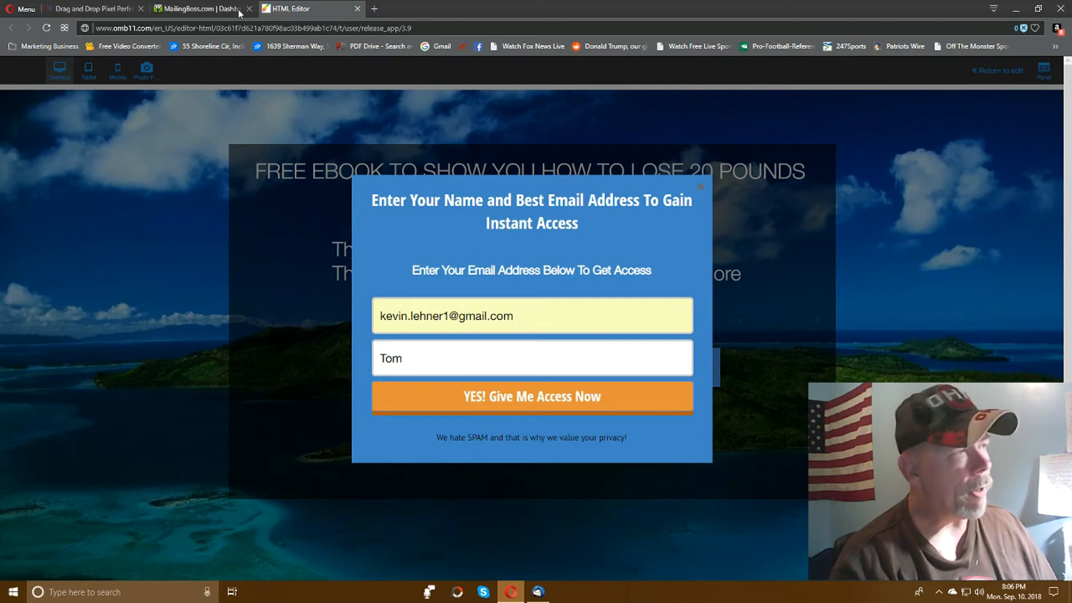
Step: Return to the Builderall site list, unpublish the mysite website and confirm the prompt
{"action": "left_click", "coordinate": [111, 10]}
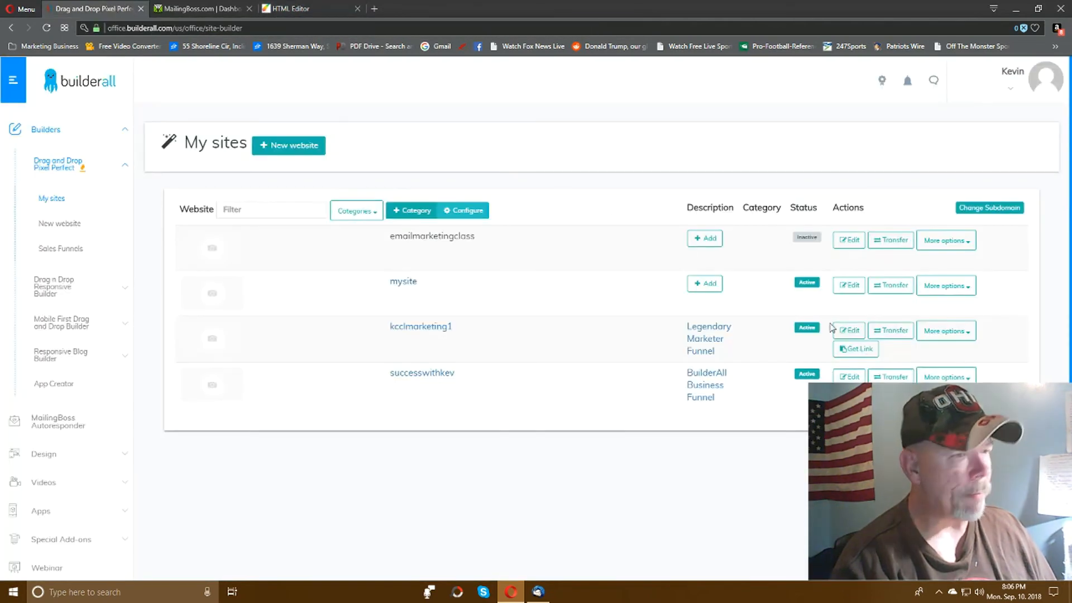
{"action": "left_click", "coordinate": [943, 286]}
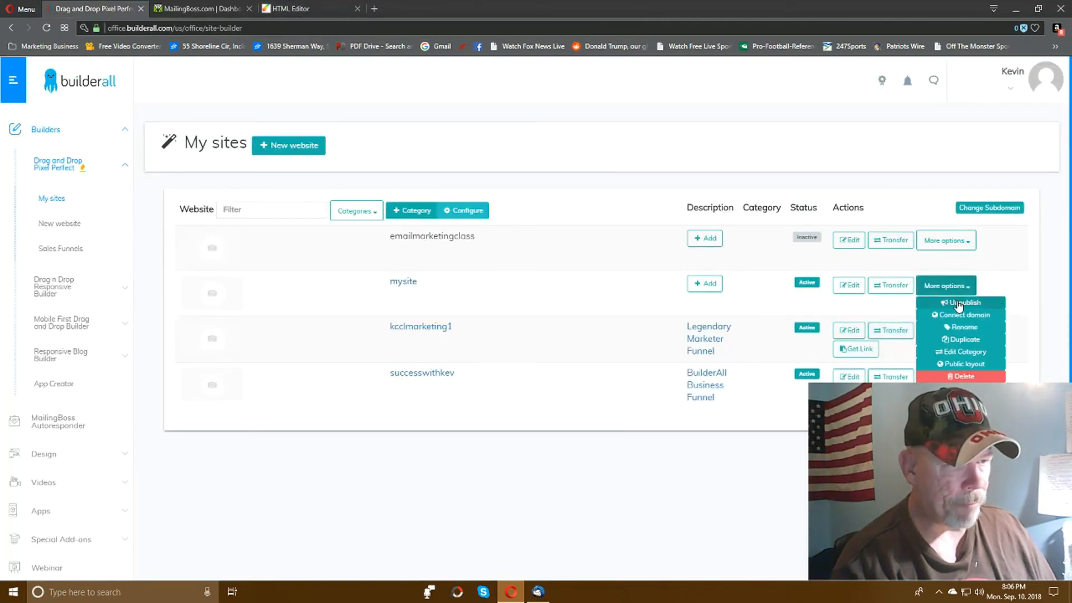
{"action": "left_click", "coordinate": [957, 303]}
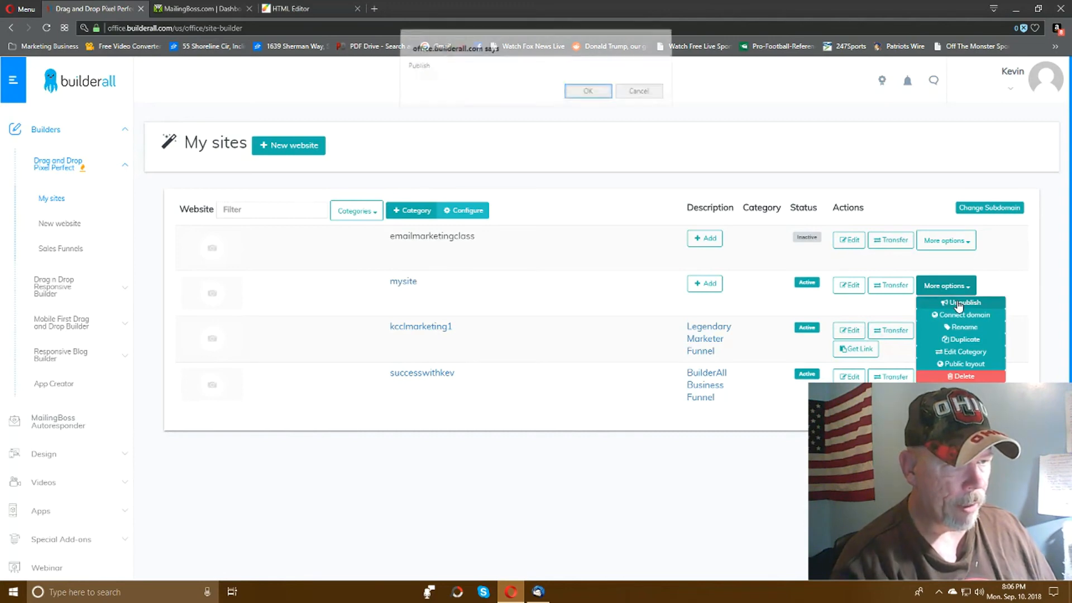
{"action": "left_click", "coordinate": [579, 98]}
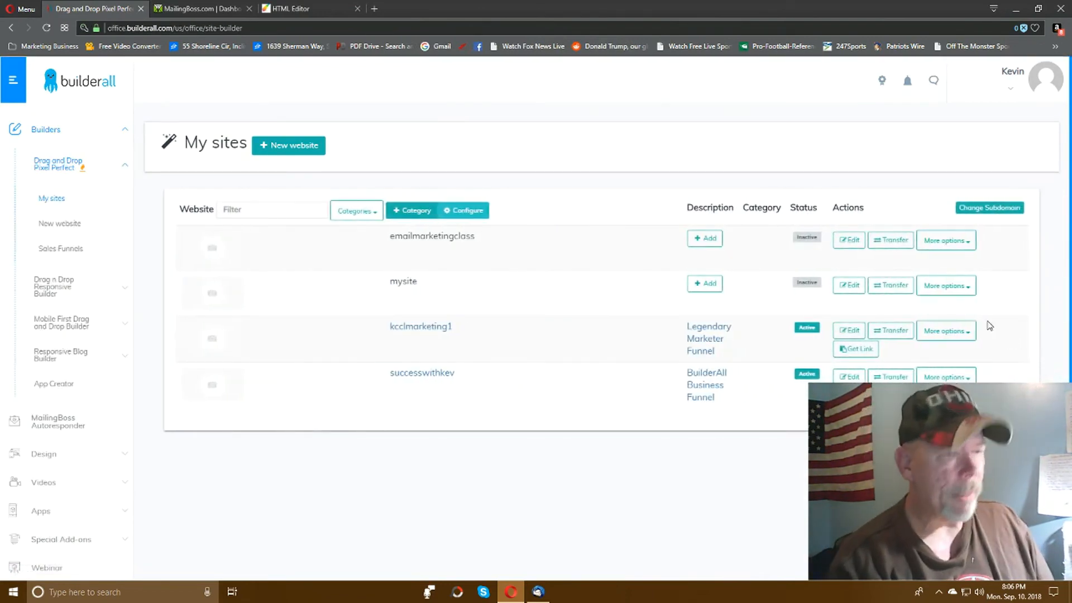
Step: Publish the mysite website again and confirm the prompt
{"action": "left_click", "coordinate": [954, 286]}
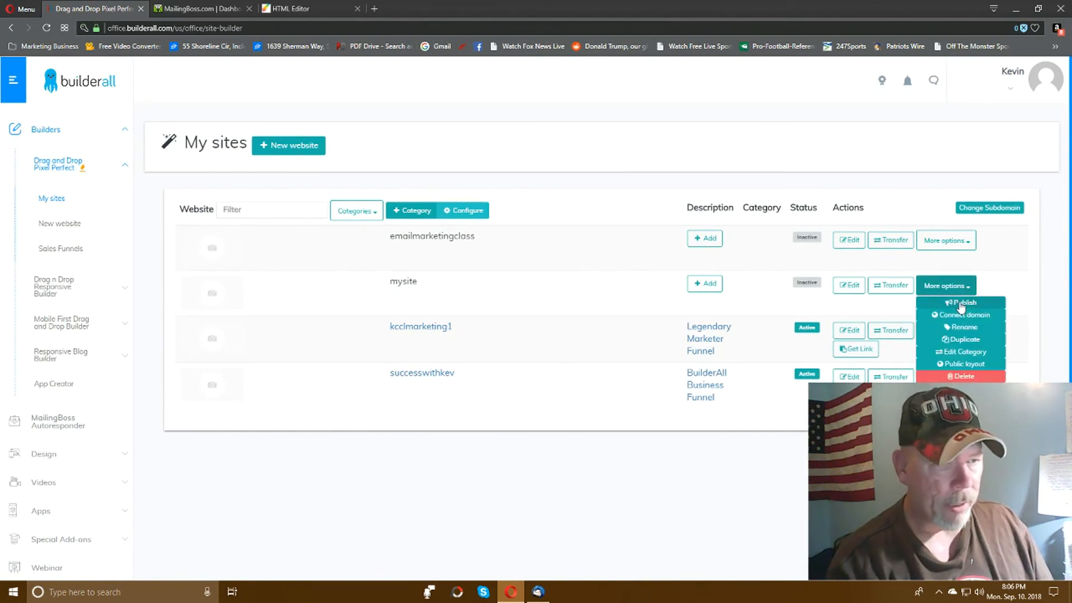
{"action": "left_click", "coordinate": [960, 305]}
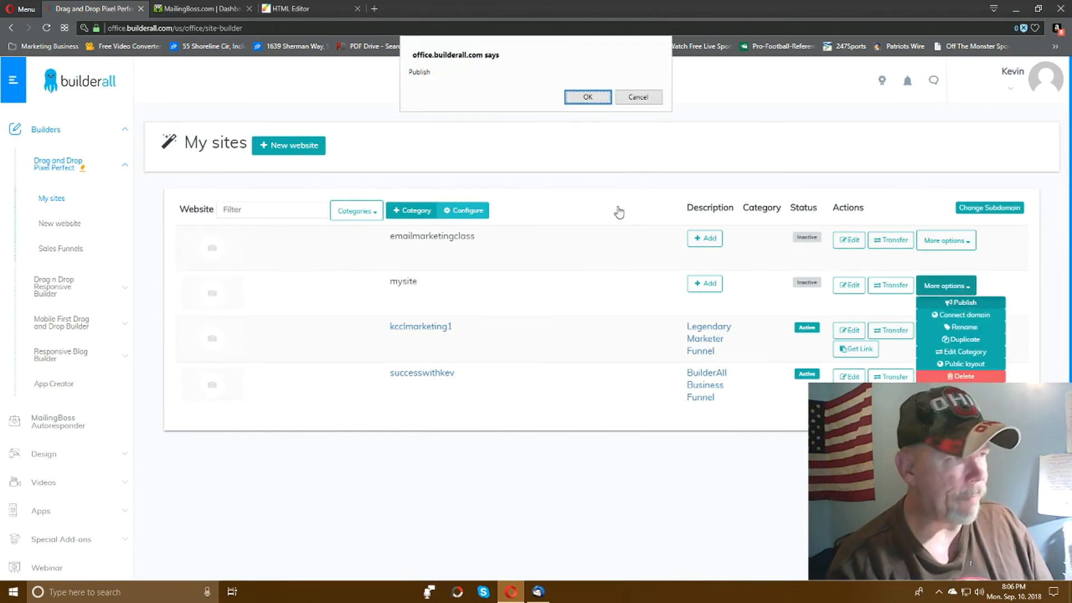
{"action": "left_click", "coordinate": [587, 98]}
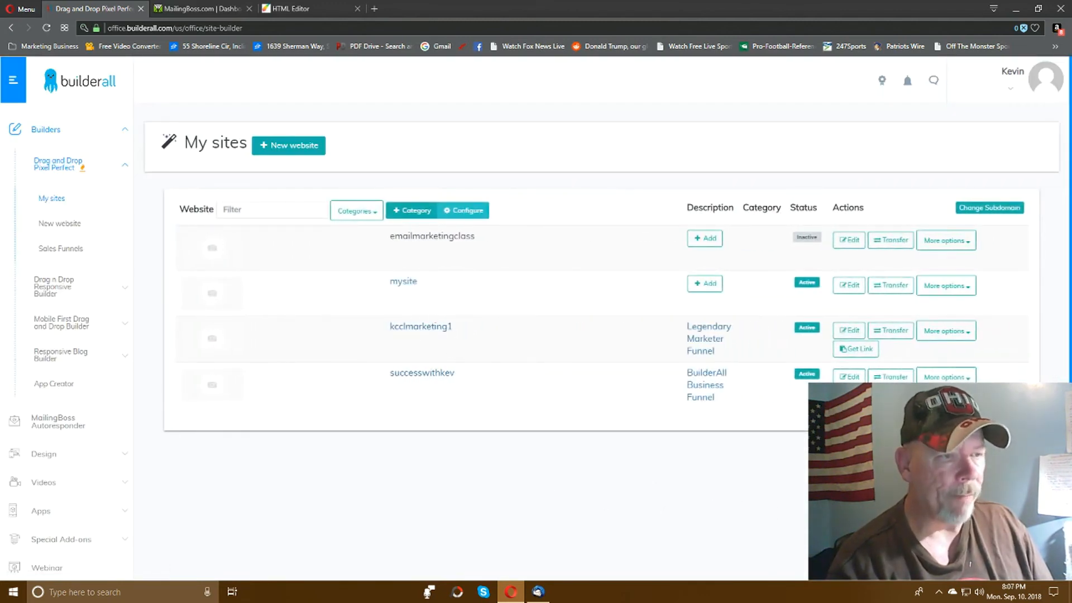
{"action": "left_click", "coordinate": [967, 289]}
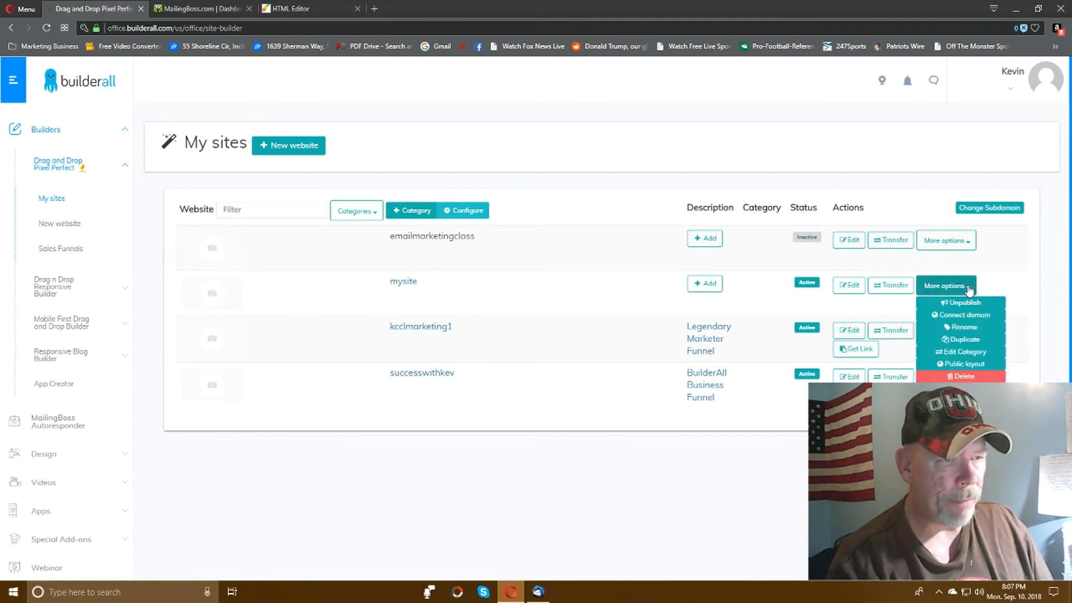
{"action": "left_click", "coordinate": [972, 289]}
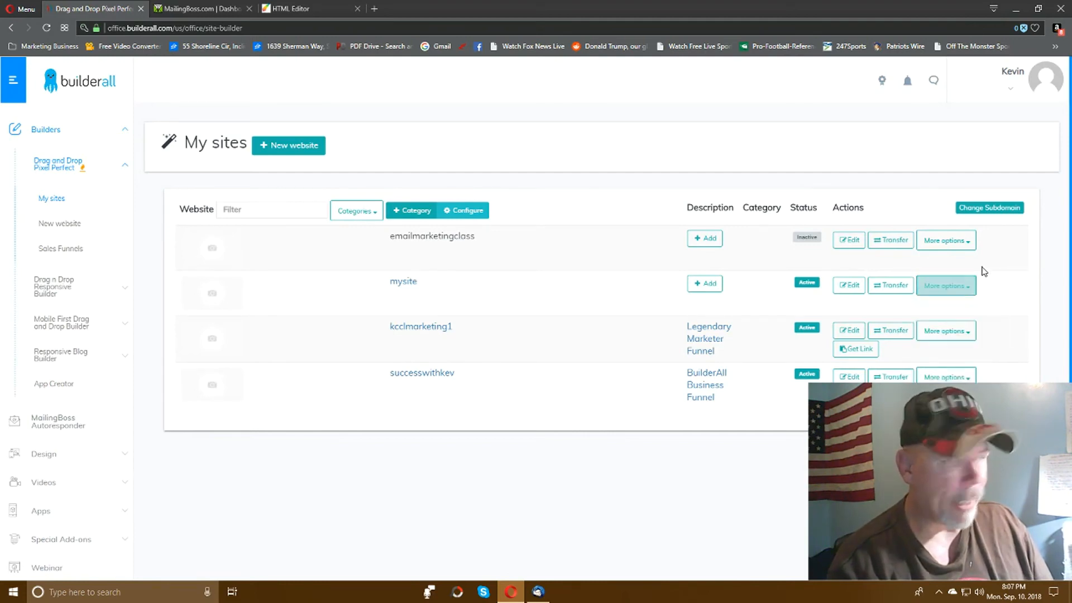
Step: Open the live mysite page from the site list and bring up its opt-in pop-up
{"action": "left_click", "coordinate": [302, 9]}
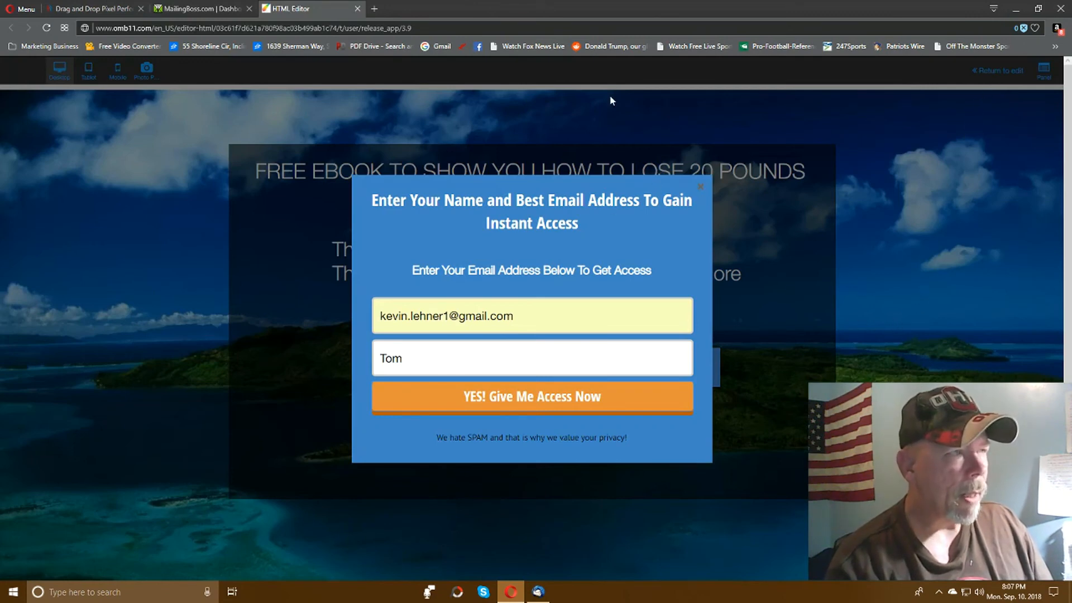
{"action": "left_click", "coordinate": [106, 10]}
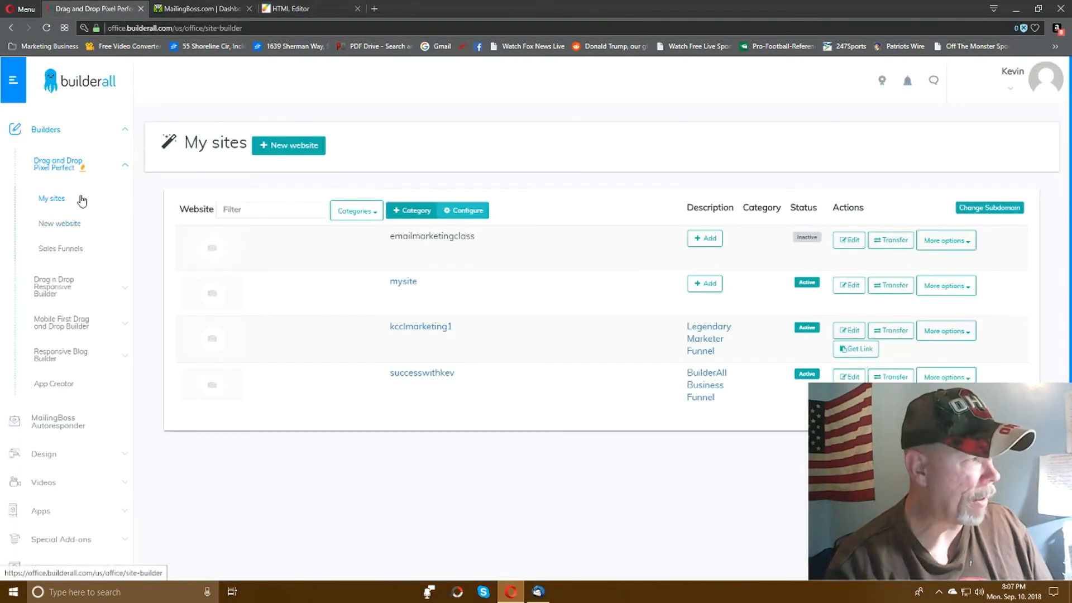
{"action": "left_click", "coordinate": [404, 284]}
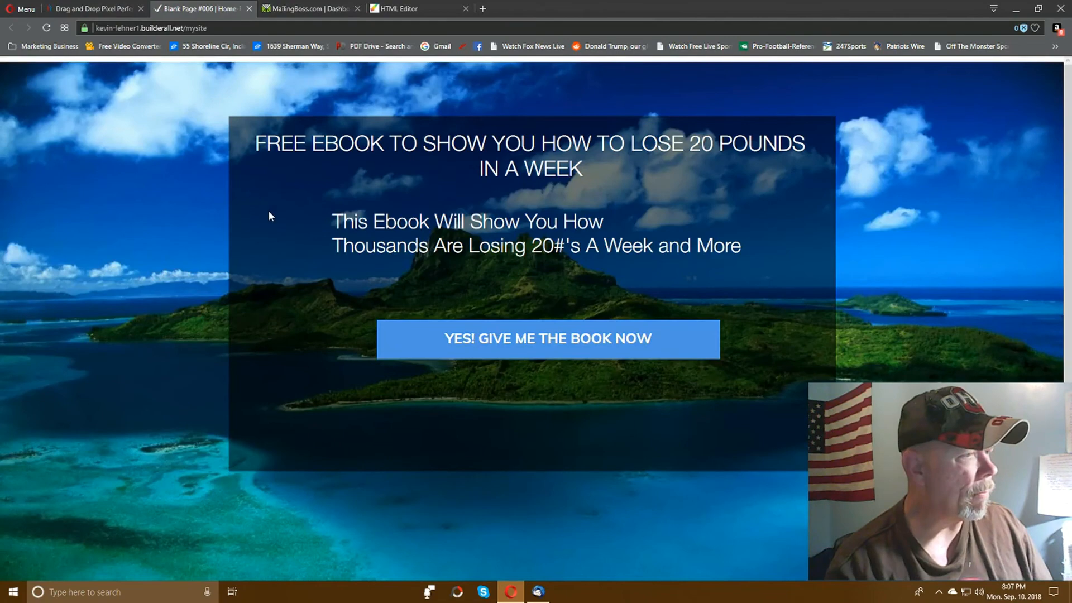
{"action": "left_click", "coordinate": [581, 342]}
Step: Enter the test subscriber's email address and first name in the live opt-in form and submit it
{"action": "left_click", "coordinate": [417, 316]}
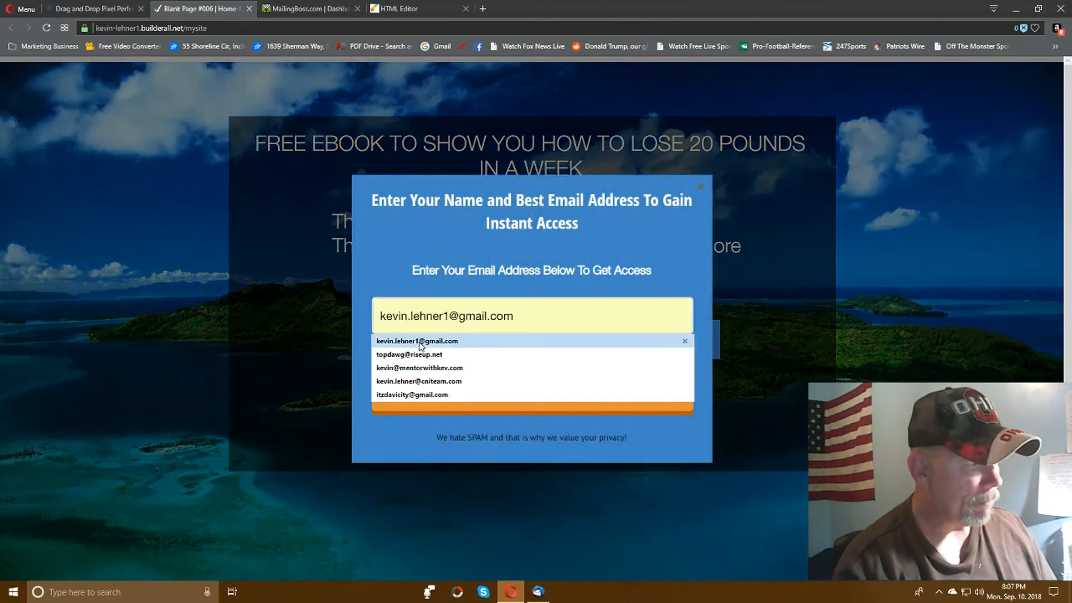
{"action": "left_click", "coordinate": [421, 341]}
{"action": "left_click", "coordinate": [418, 357]}
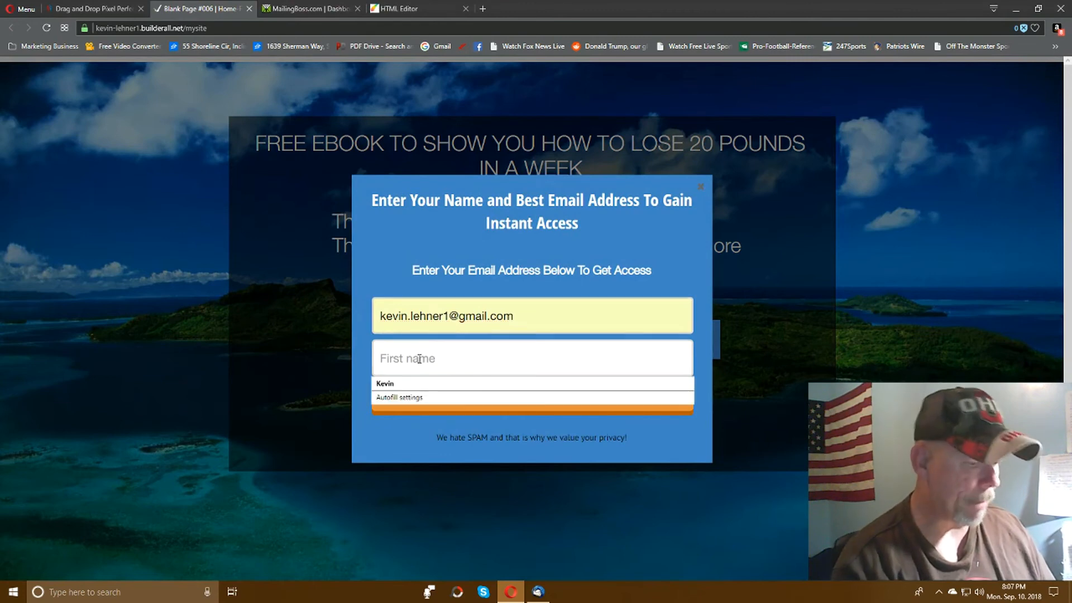
{"action": "type", "text": "T"}
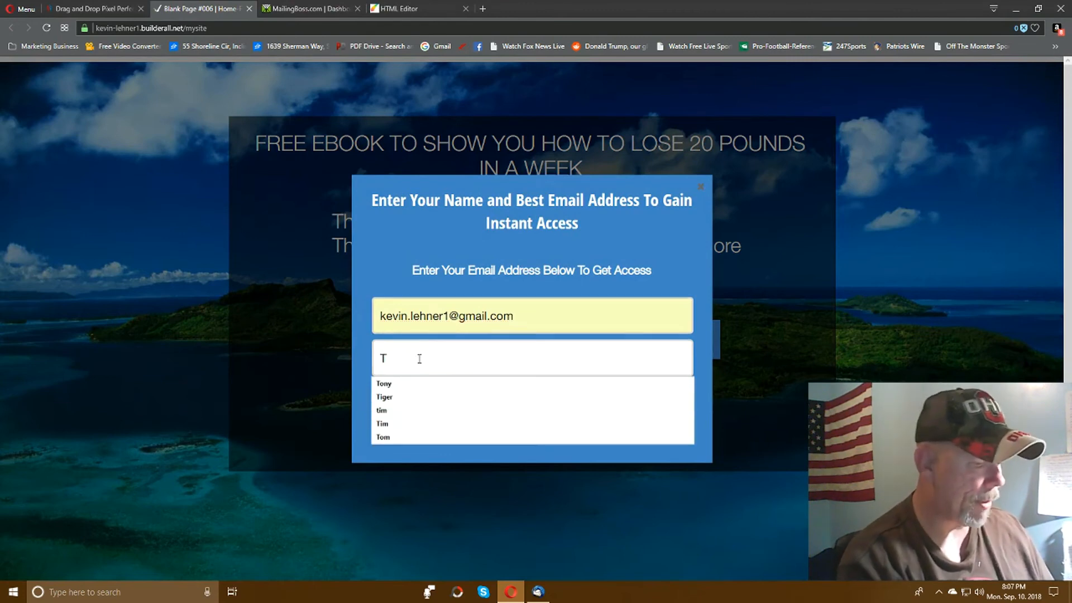
{"action": "type", "text": "om"}
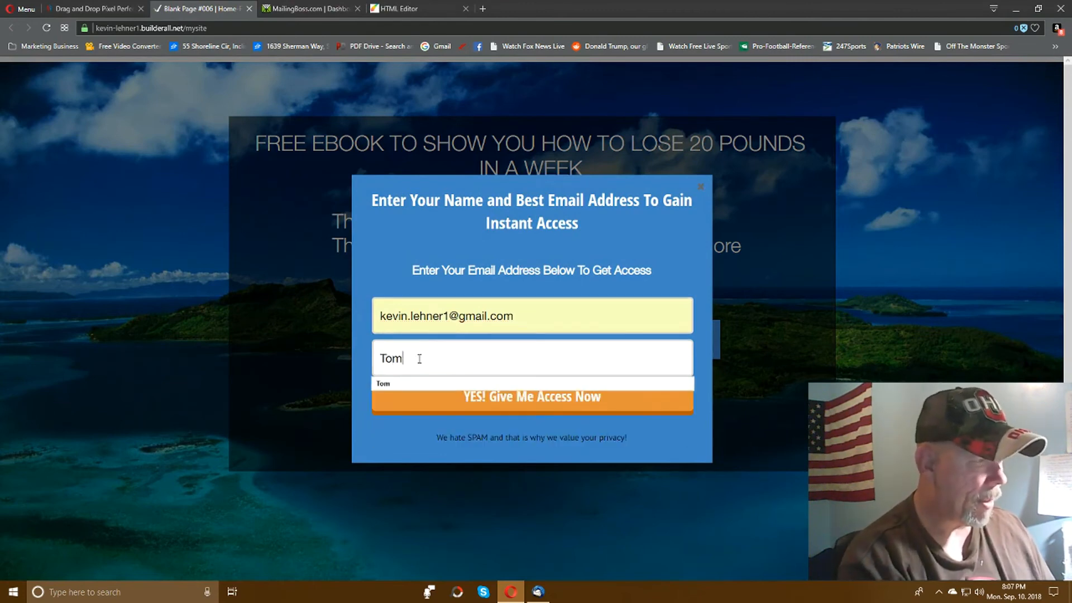
{"action": "left_click", "coordinate": [385, 441]}
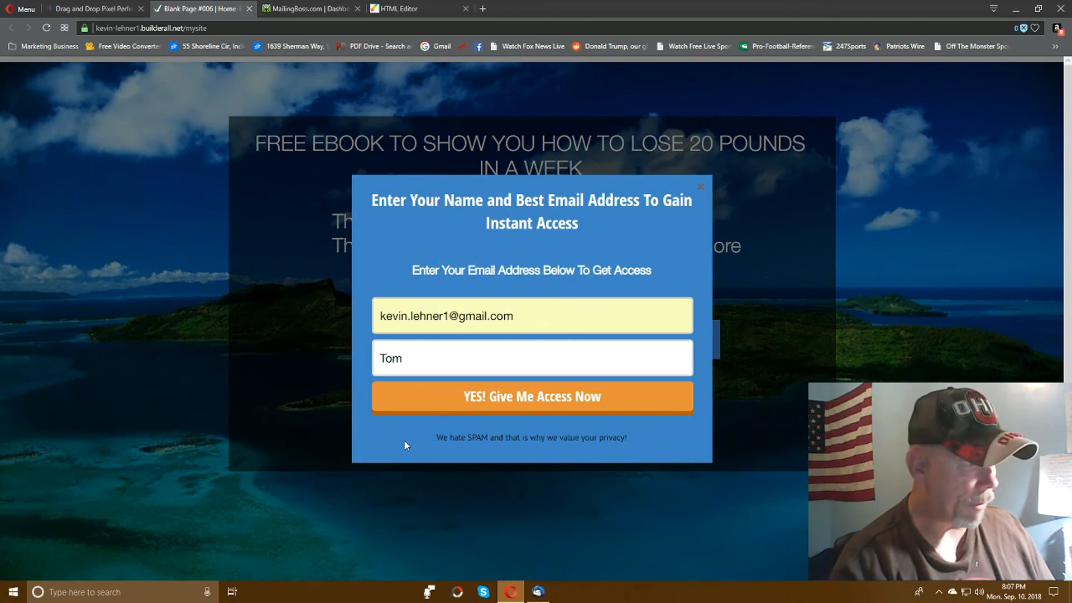
{"action": "left_click", "coordinate": [550, 397]}
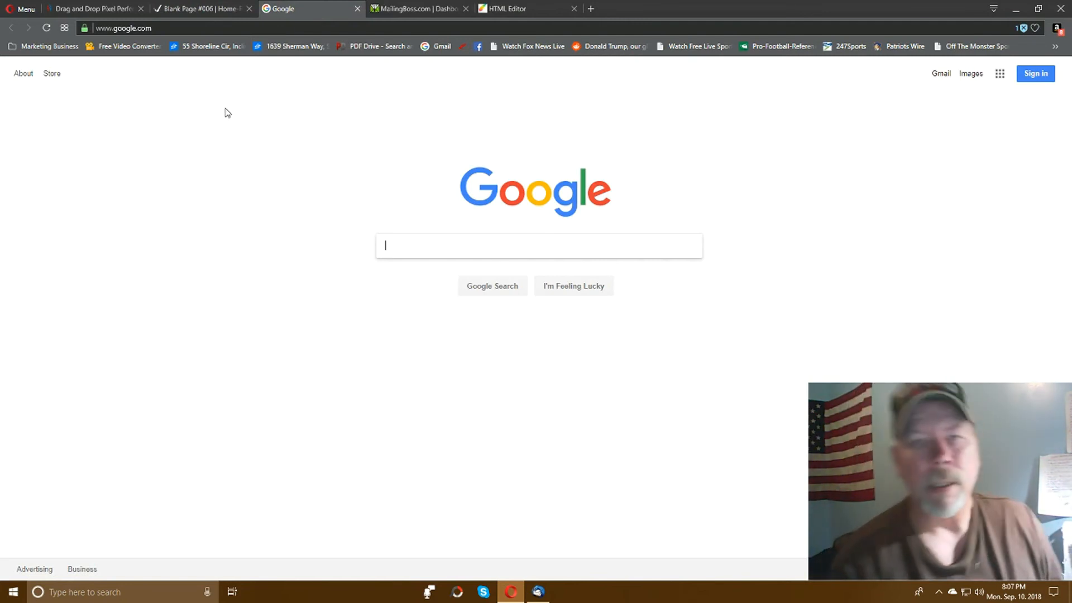
Step: Access the MailingBoss autoresponder from Builderall and view the subscribers of Subscriber List D
{"action": "left_click", "coordinate": [116, 14]}
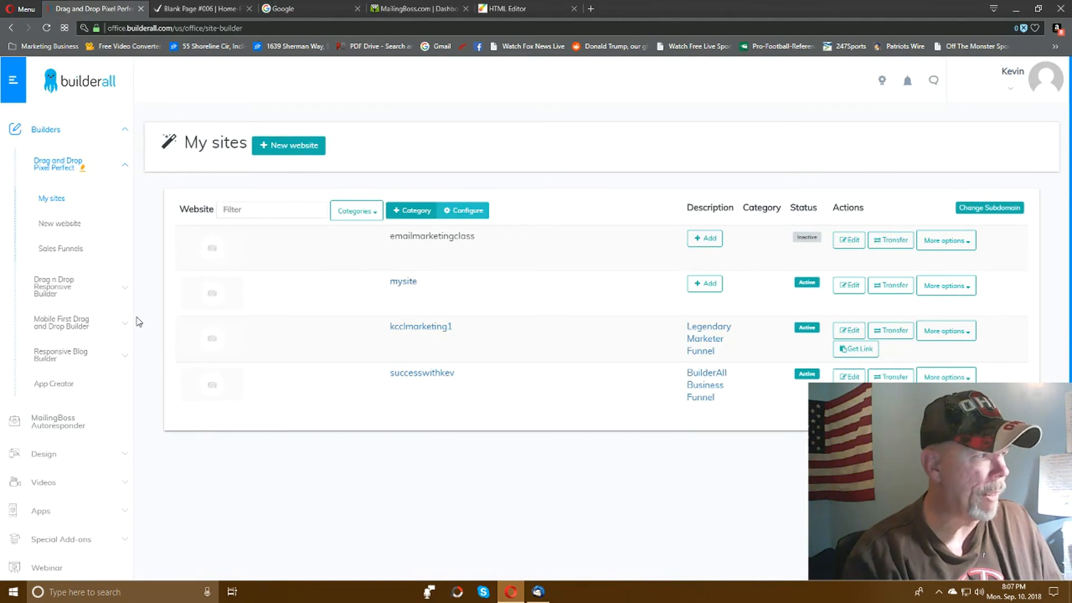
{"action": "left_click", "coordinate": [53, 427]}
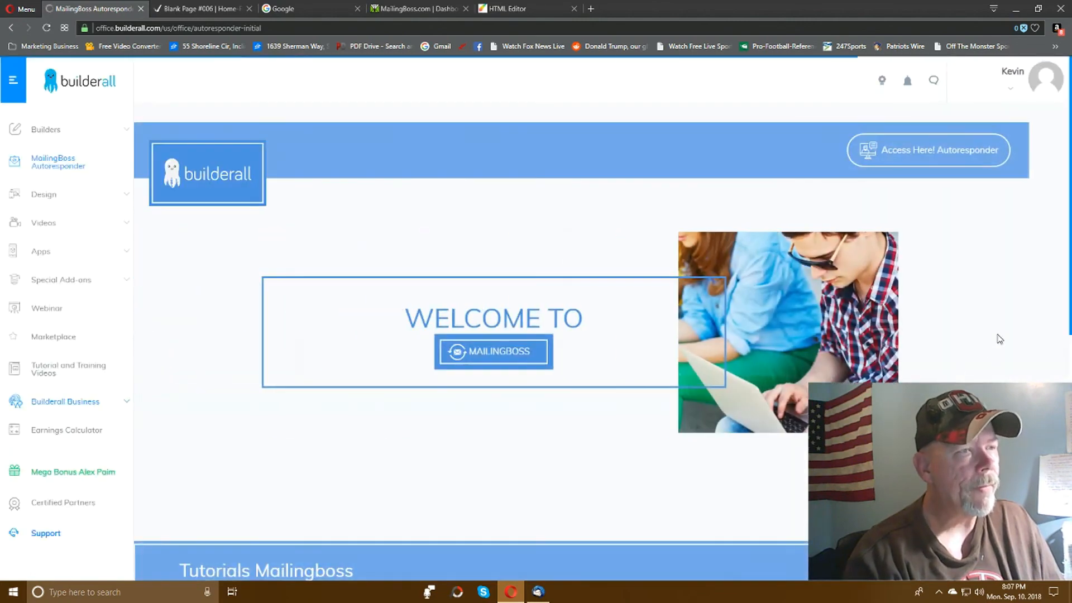
{"action": "left_click", "coordinate": [944, 147]}
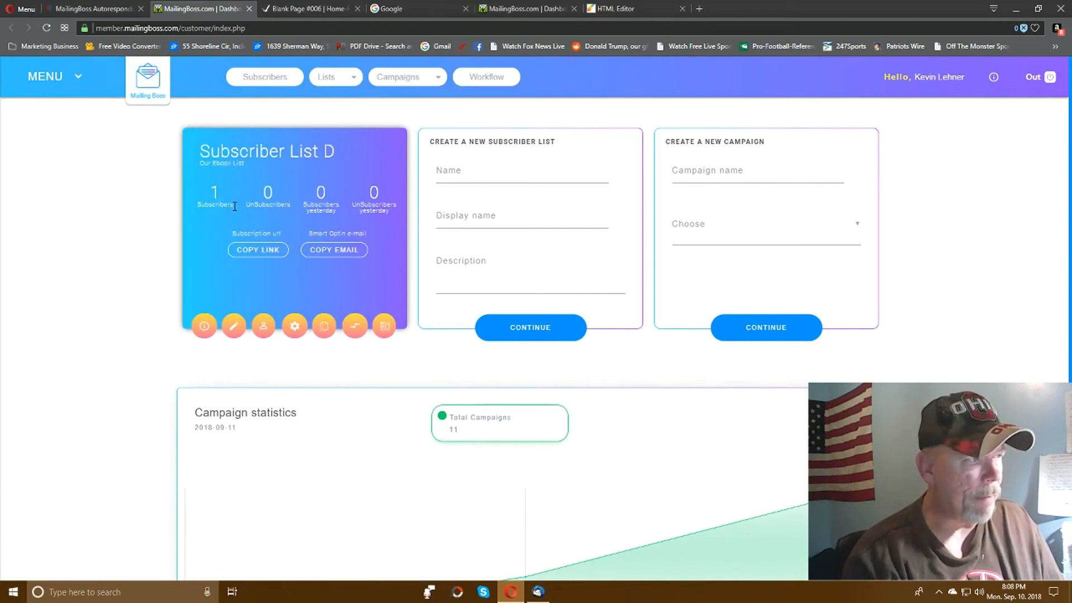
{"action": "left_click", "coordinate": [262, 329]}
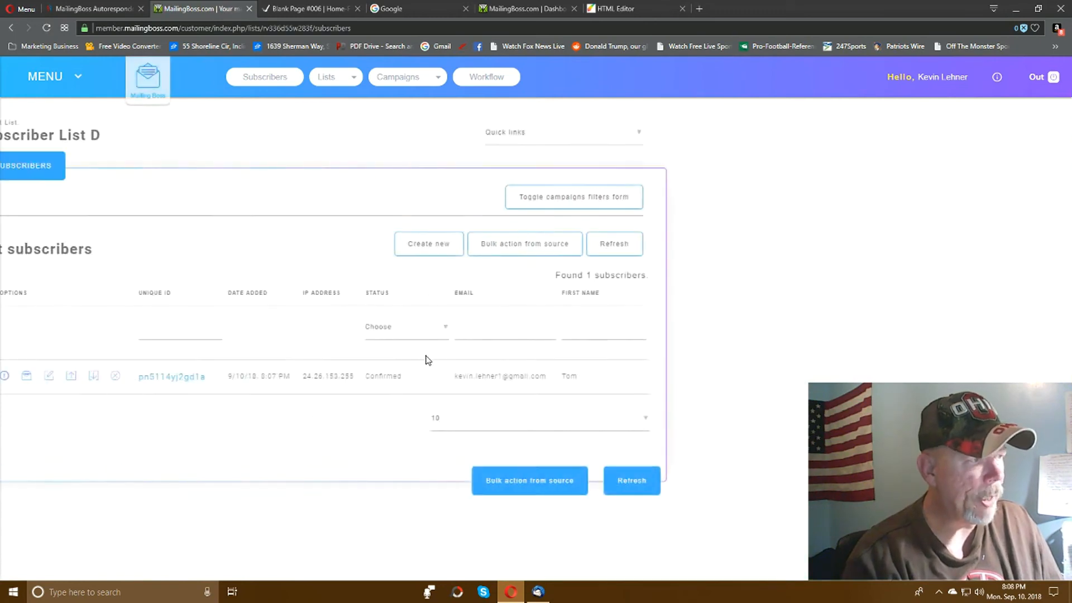
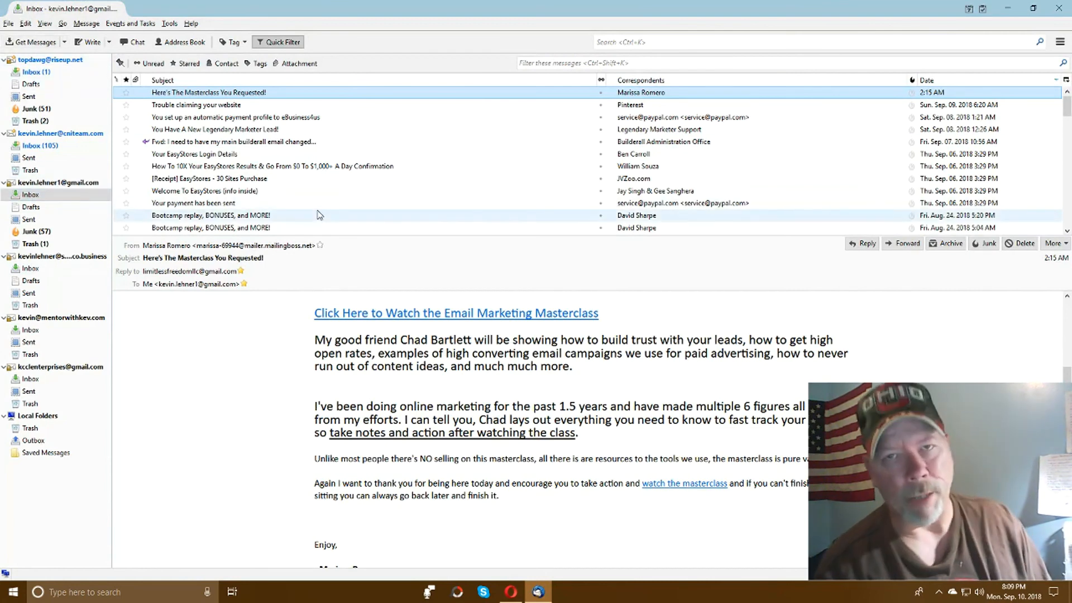
Step: Fetch new messages for the test subscriber's Gmail account to check for the welcome email
{"action": "left_click", "coordinate": [45, 46]}
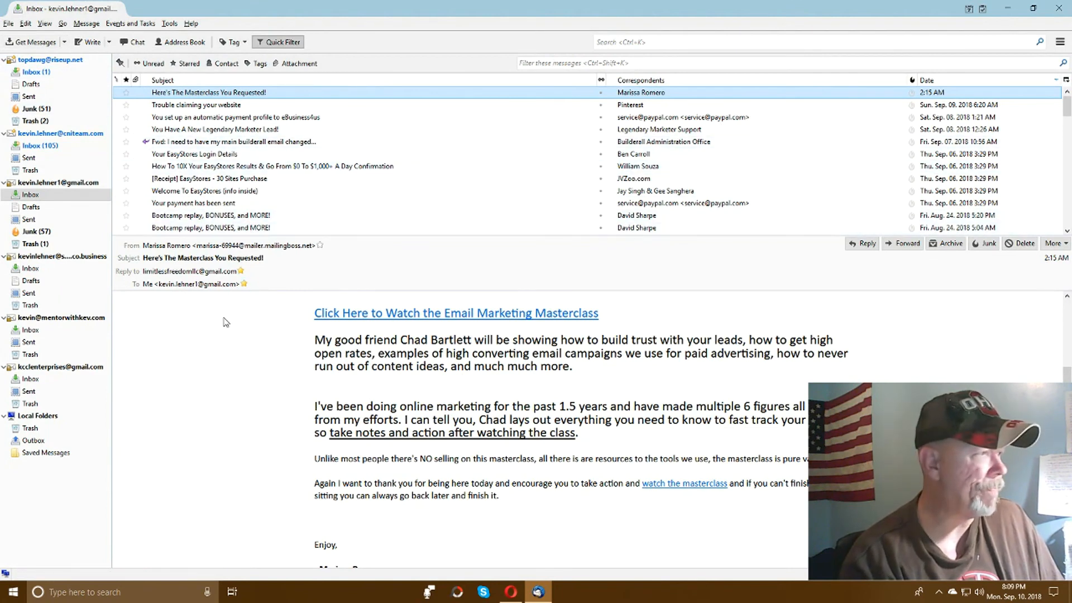
{"action": "left_click", "coordinate": [37, 46]}
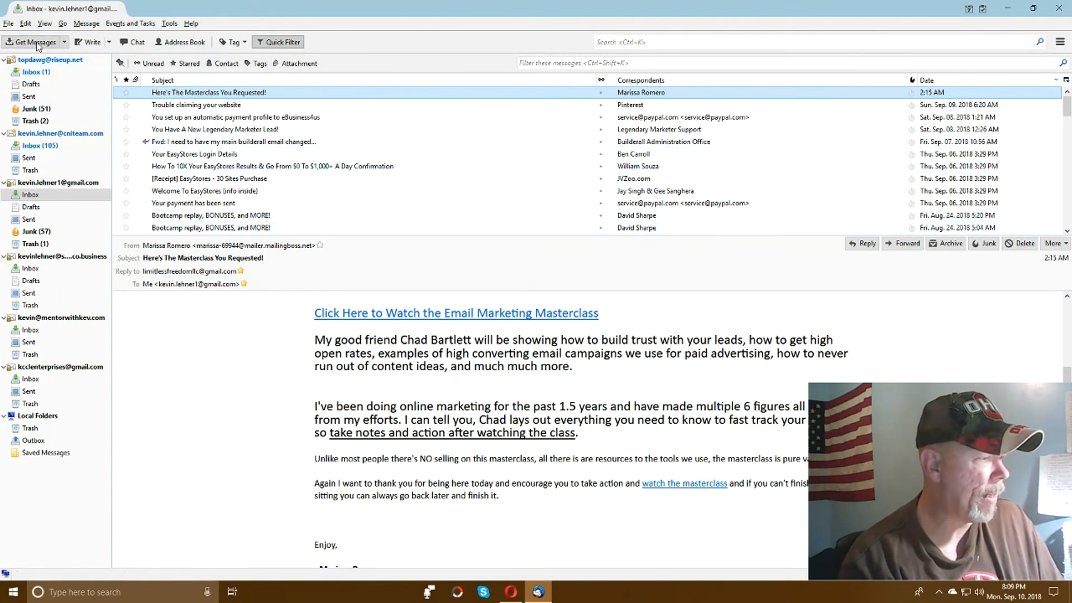
{"action": "left_click", "coordinate": [65, 43]}
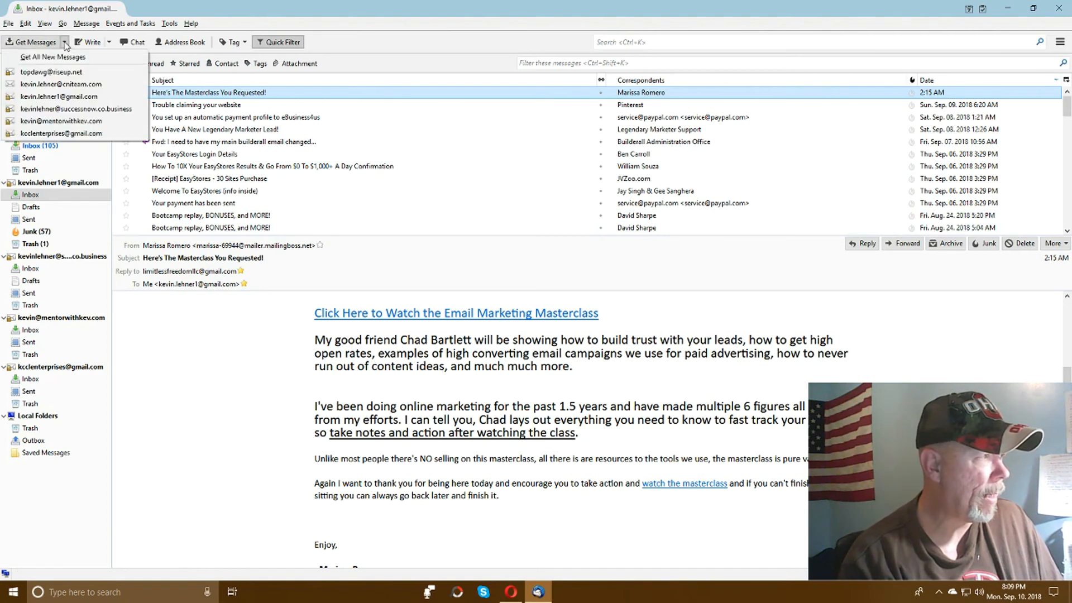
{"action": "left_click", "coordinate": [50, 97]}
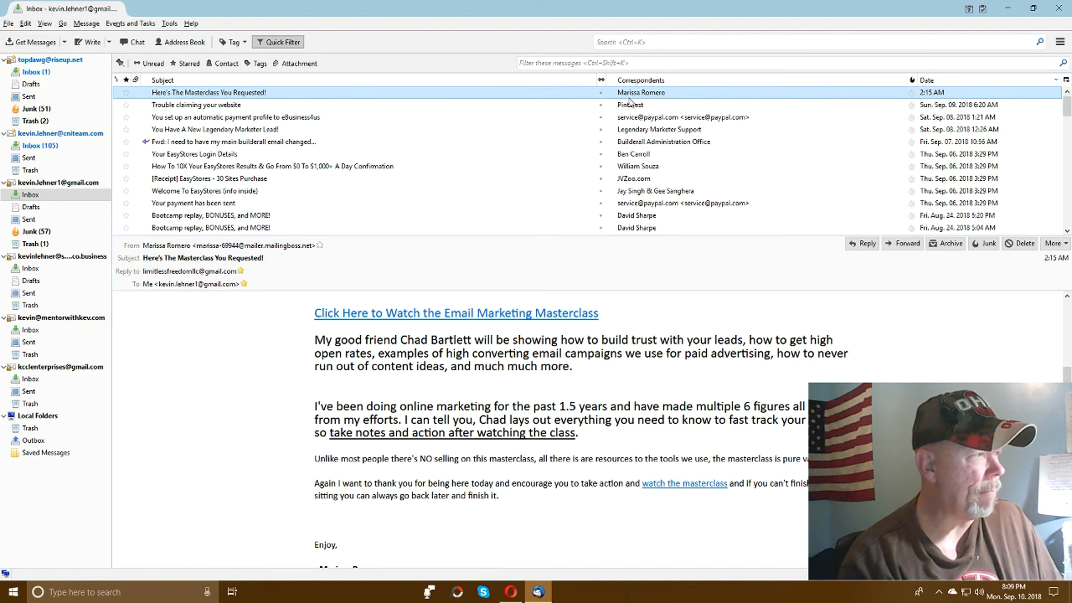
Step: Switch back to MailingBoss, check the campaigns sent to the list's subscriber and return to the subscriber list
{"action": "left_click", "coordinate": [1008, 9]}
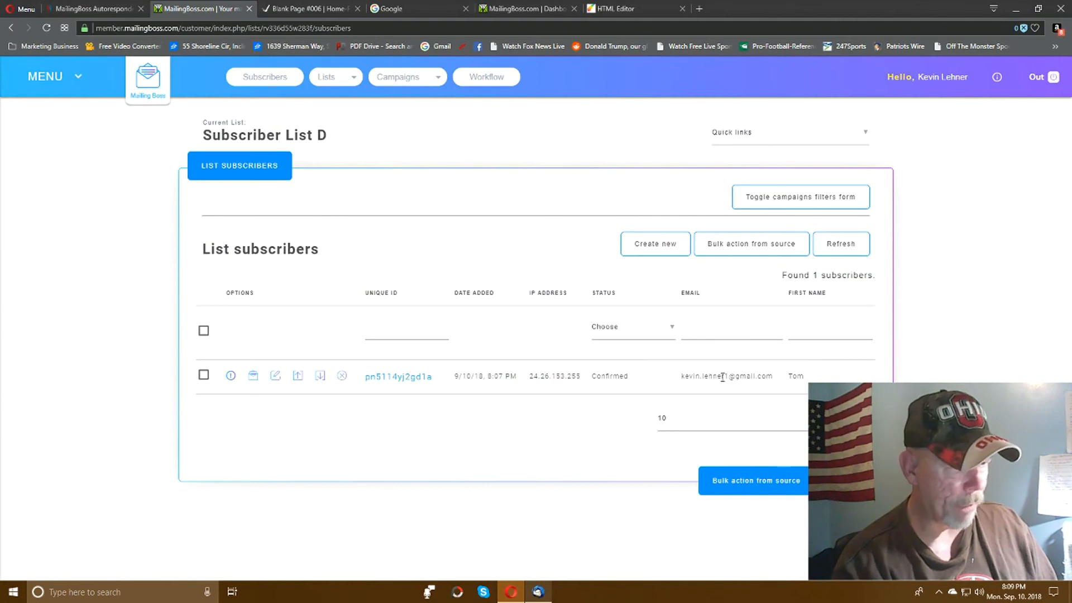
{"action": "left_click", "coordinate": [253, 377]}
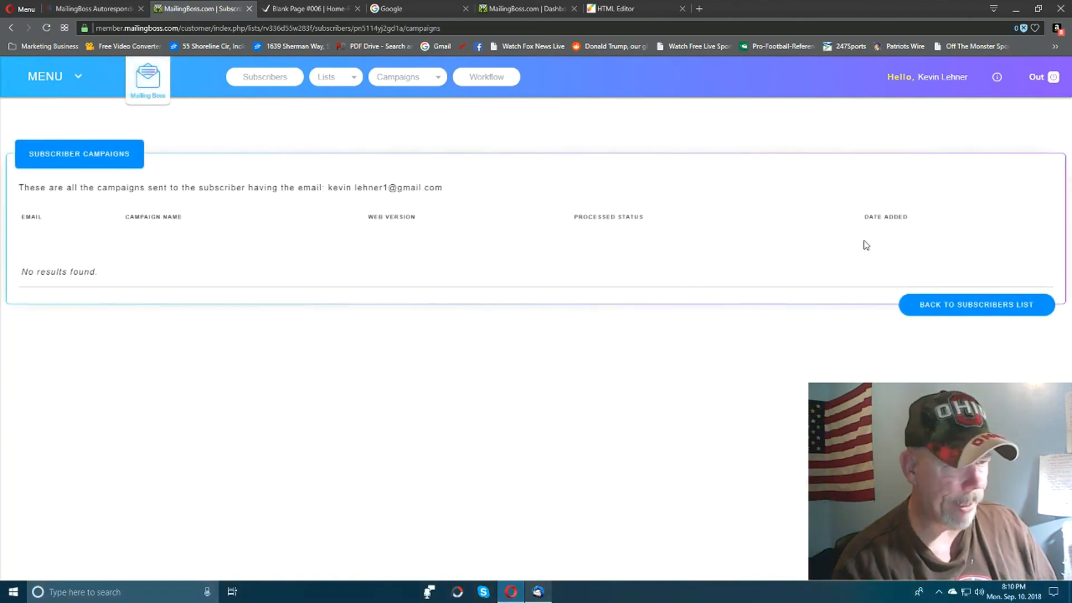
{"action": "left_click", "coordinate": [988, 306]}
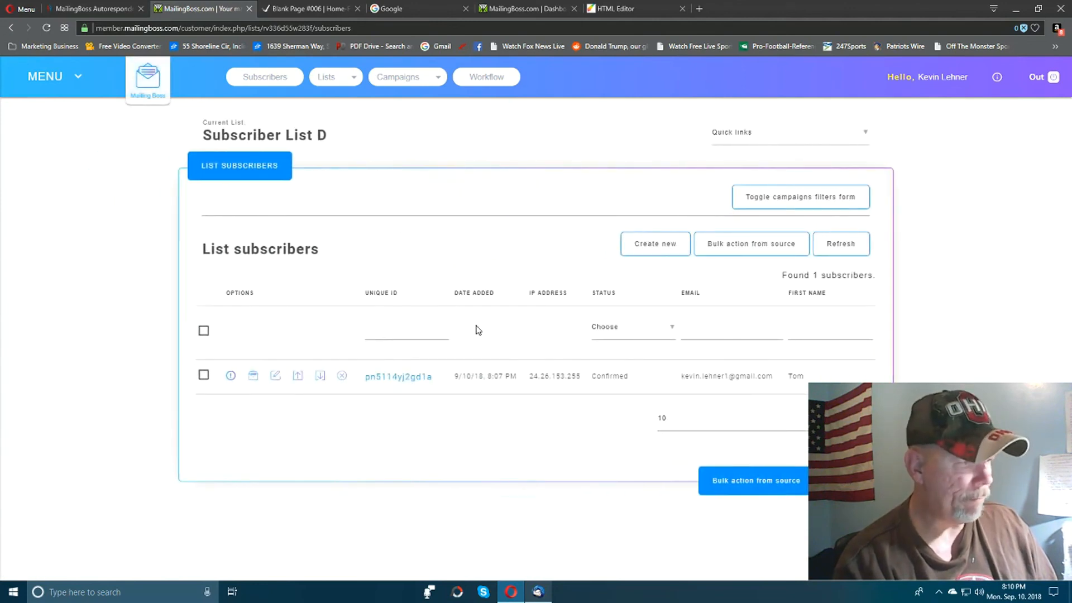
Step: View the test subscriber's overview, and close the Google and live landing page browser tabs
{"action": "left_click", "coordinate": [231, 376]}
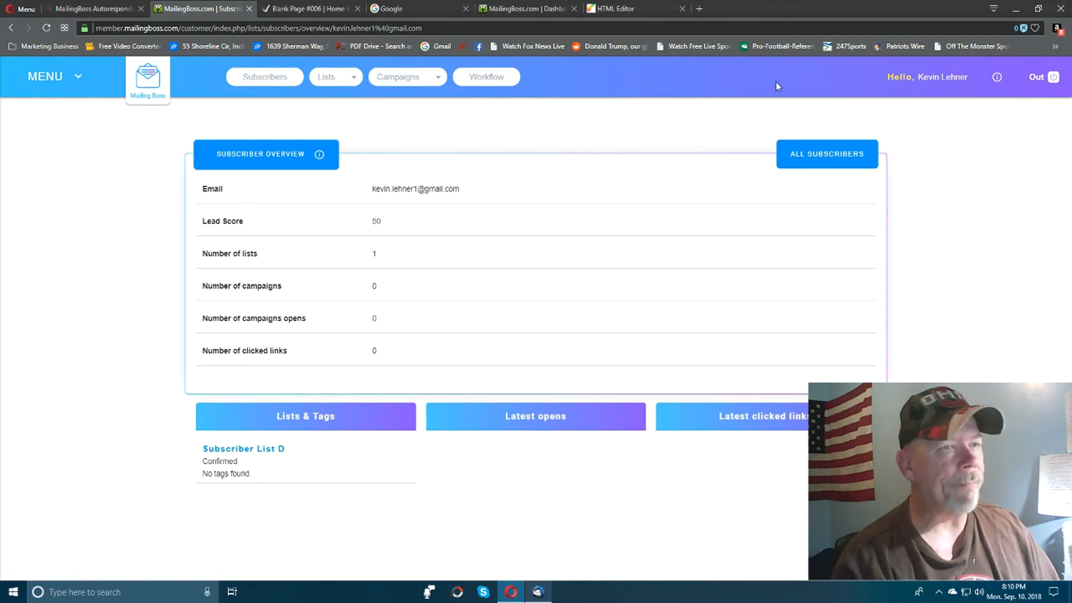
{"action": "left_click", "coordinate": [427, 10]}
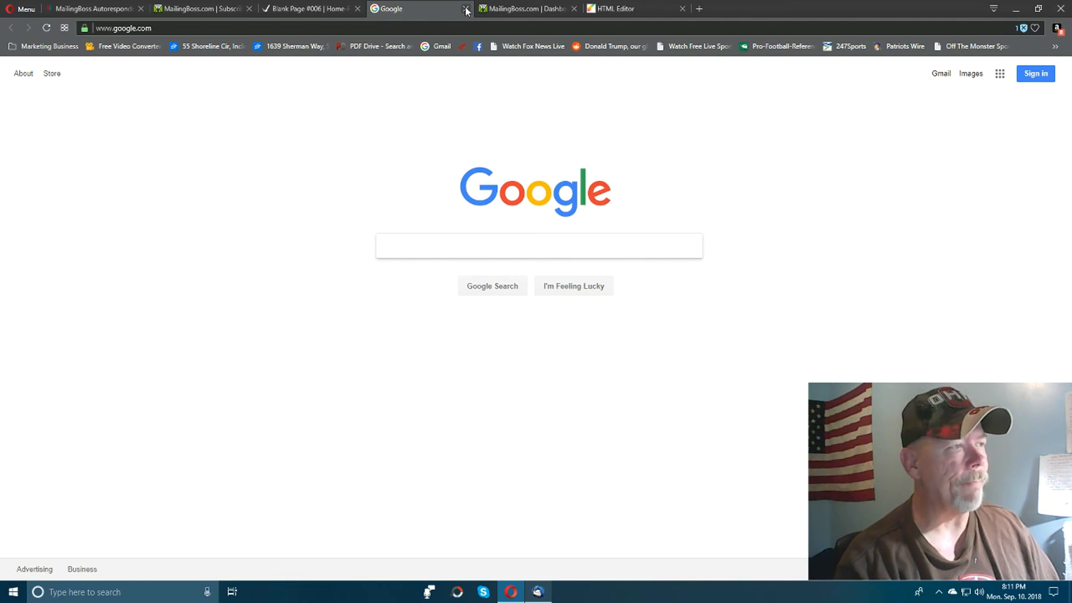
{"action": "left_click", "coordinate": [466, 10]}
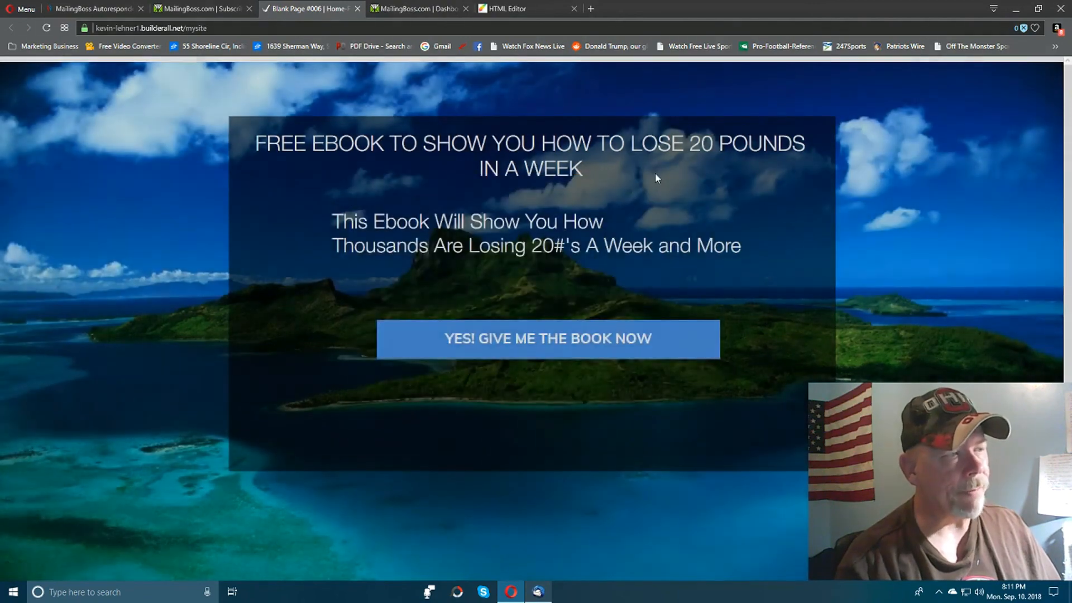
{"action": "left_click", "coordinate": [705, 184]}
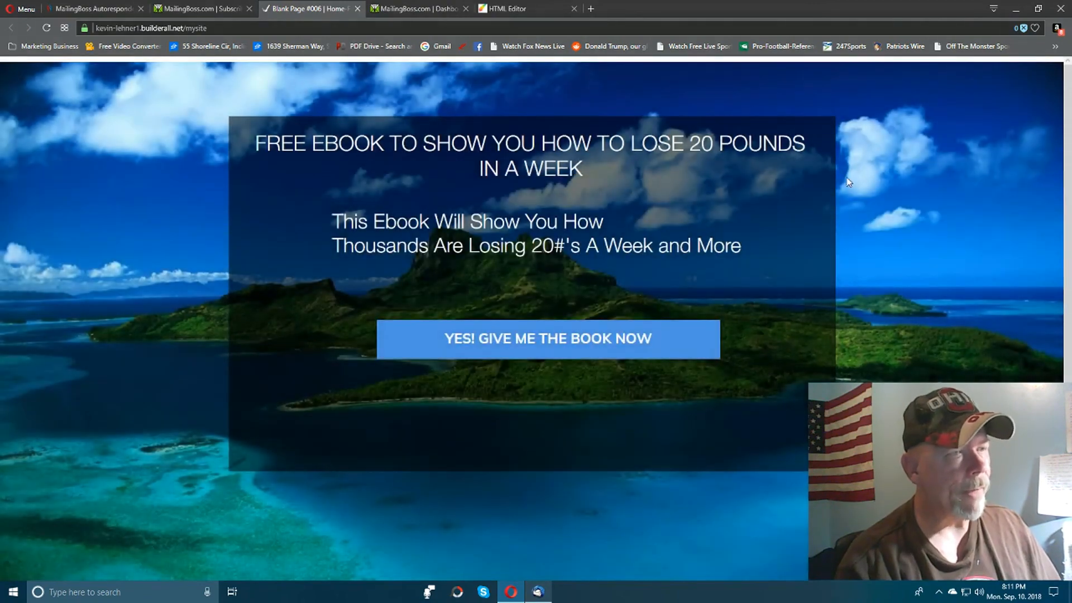
{"action": "left_click", "coordinate": [357, 8]}
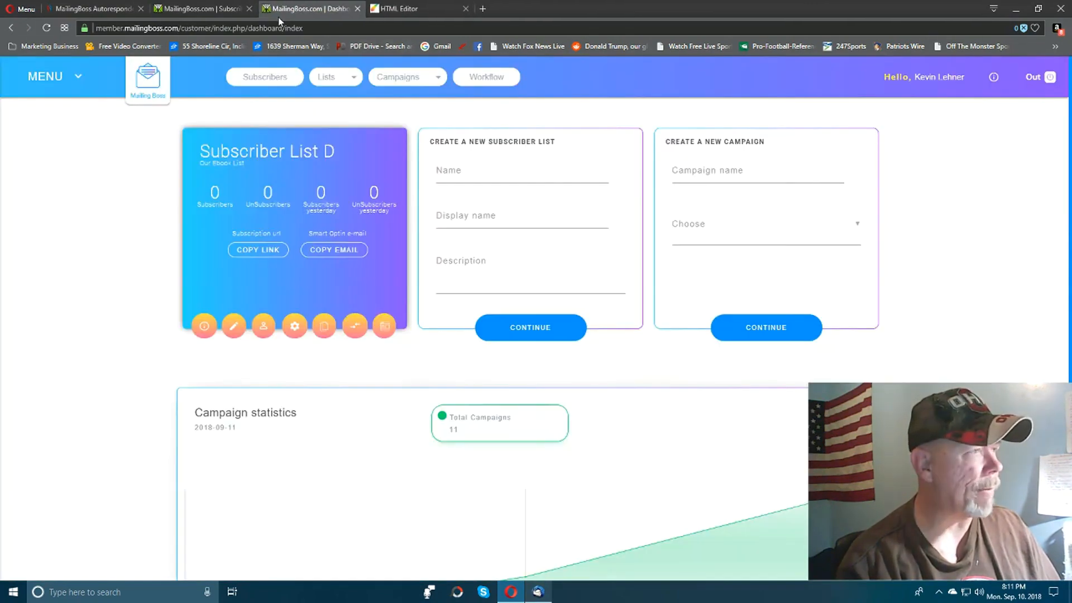
Step: Switch to the HTML Editor, reload the free ebook landing page out of its preview and save the site changes
{"action": "left_click", "coordinate": [399, 11]}
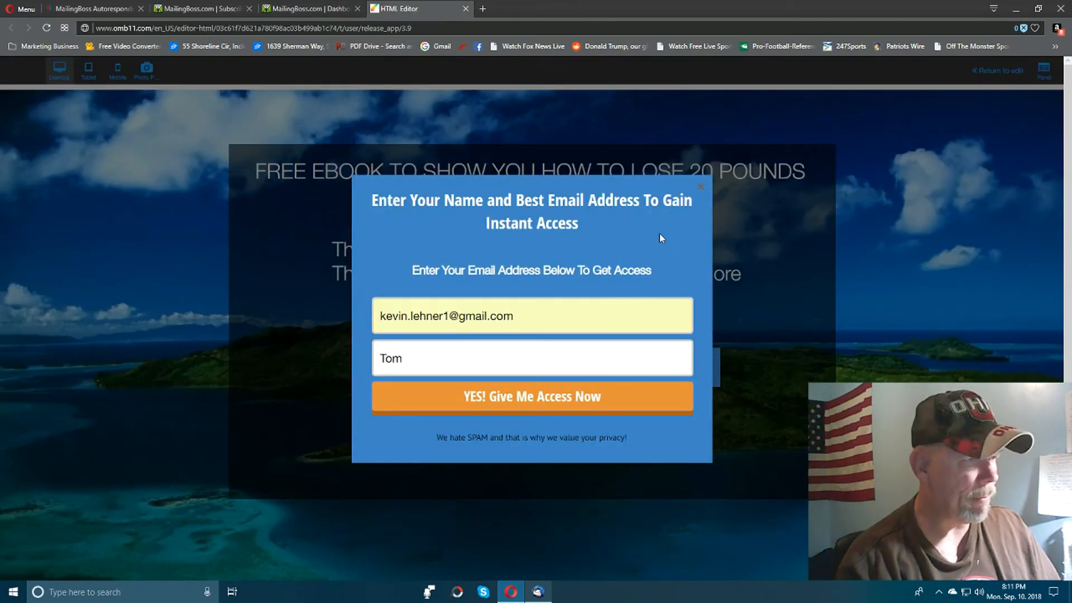
{"action": "left_click", "coordinate": [701, 188]}
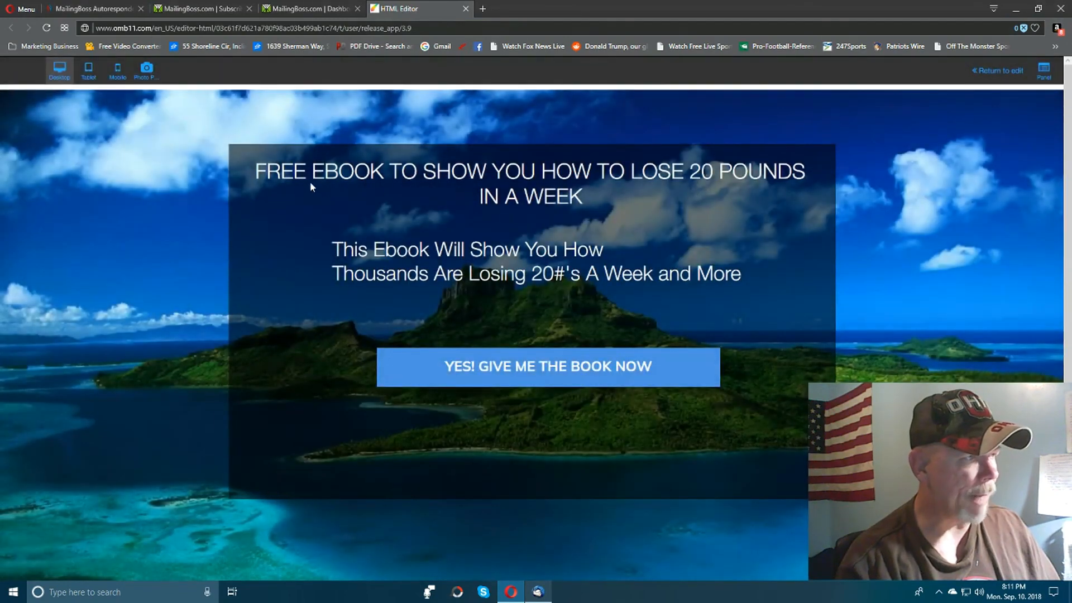
{"action": "left_click", "coordinate": [46, 28]}
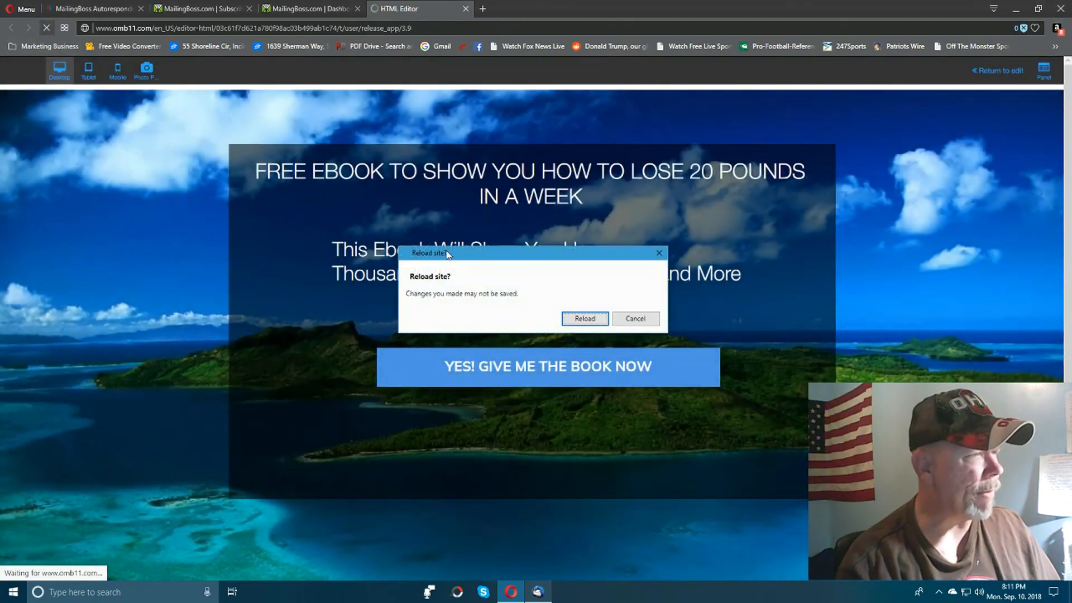
{"action": "left_click", "coordinate": [581, 318]}
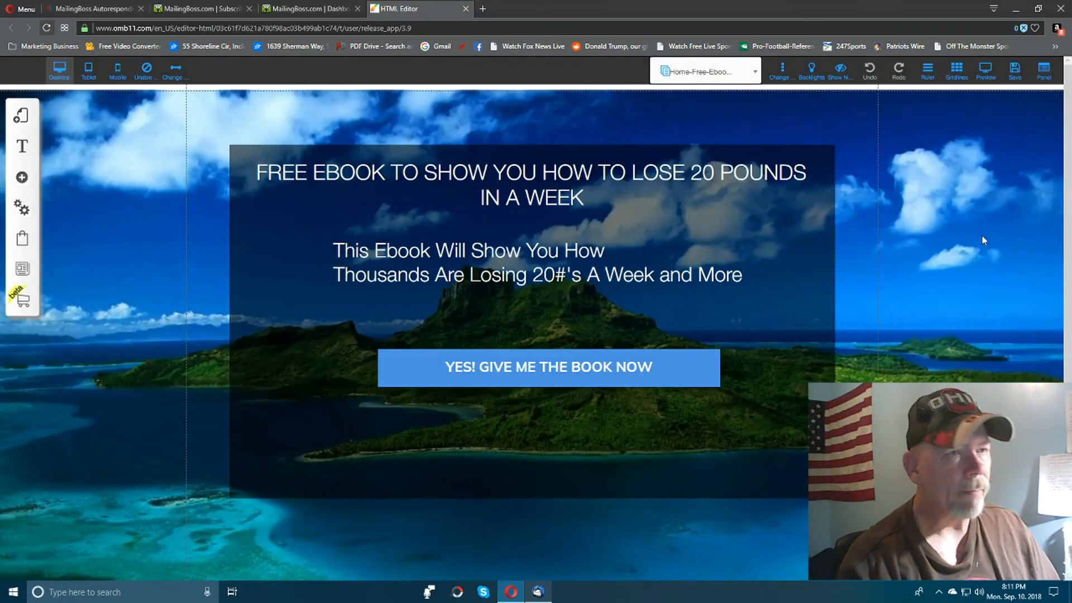
{"action": "left_click", "coordinate": [1014, 71]}
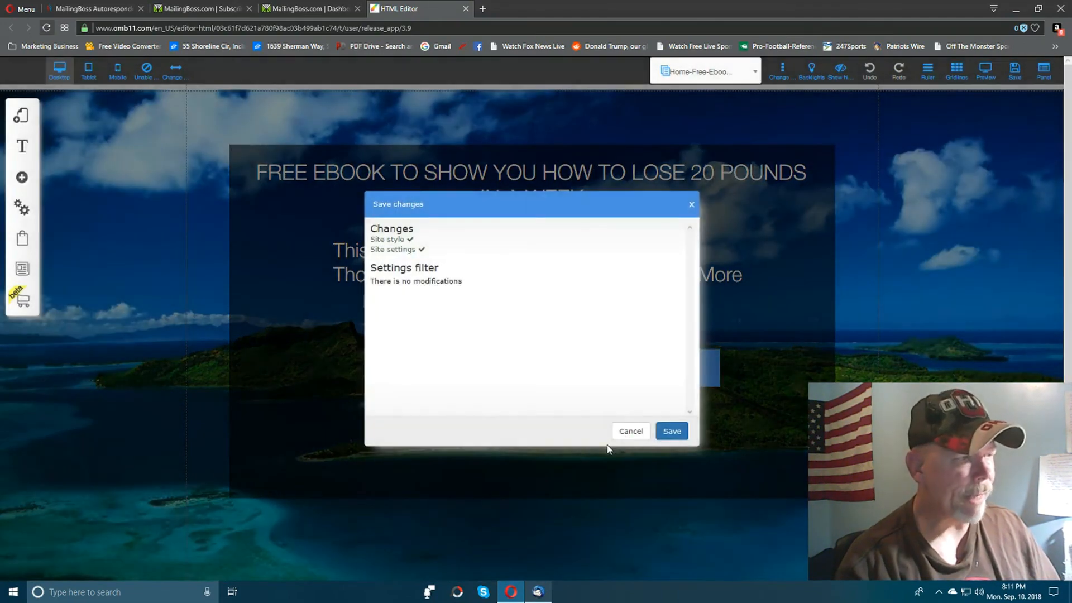
{"action": "left_click", "coordinate": [672, 431]}
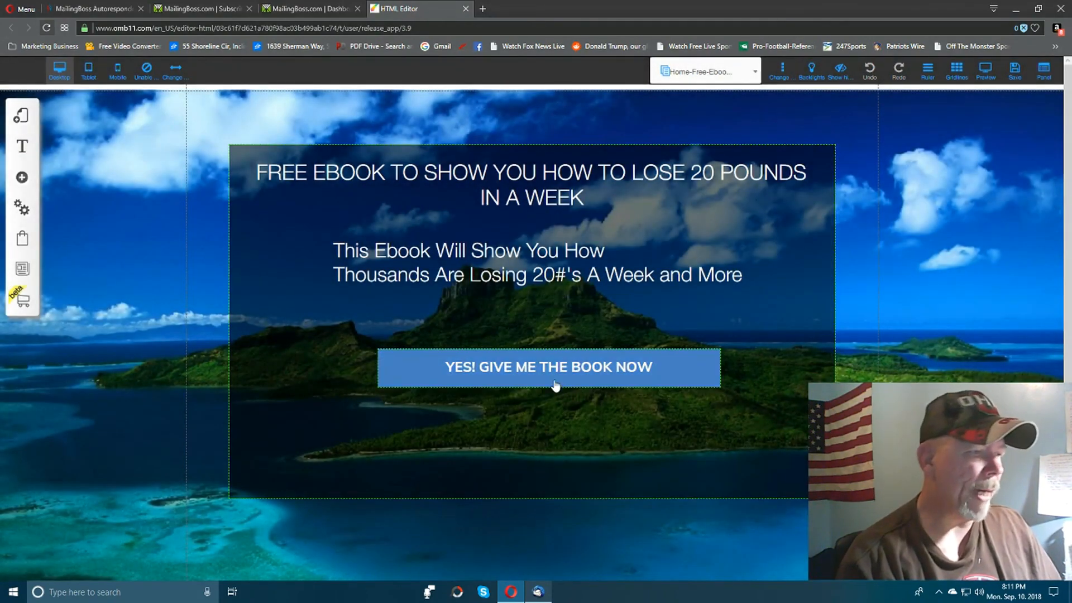
Step: Preview the landing page, test the opt-in pop-up from the "YES! GIVE ME THE BOOK NOW" button and dismiss it
{"action": "left_click", "coordinate": [547, 374]}
{"action": "left_click", "coordinate": [856, 344]}
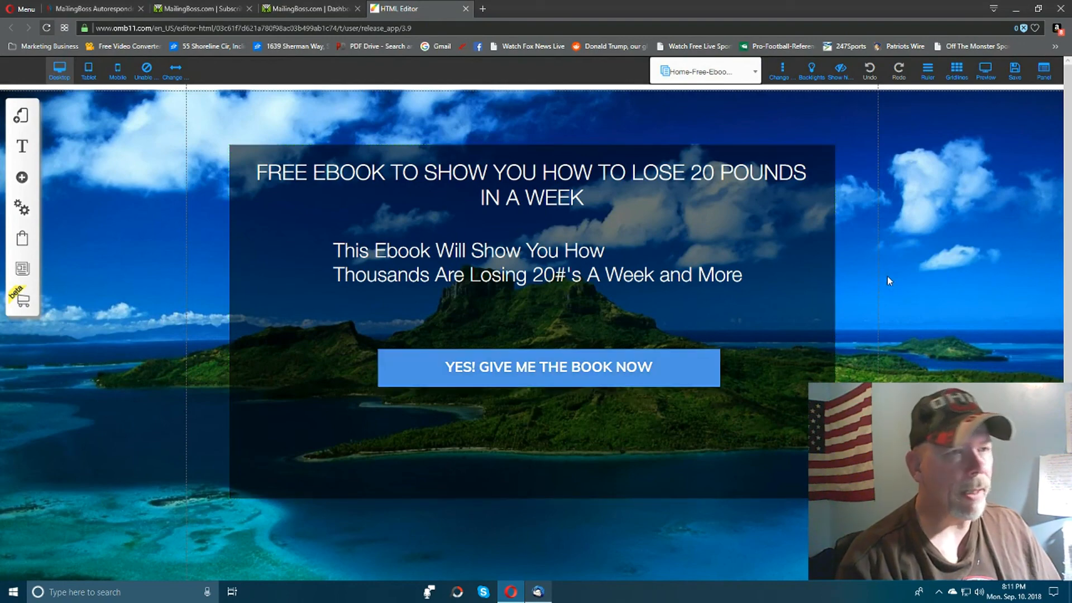
{"action": "left_click", "coordinate": [985, 74]}
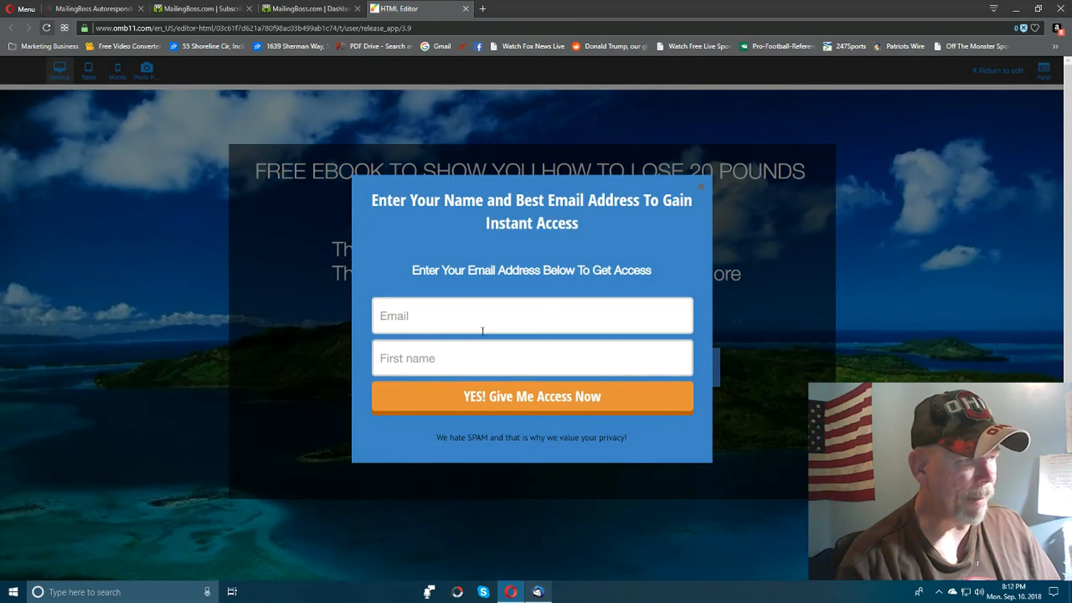
{"action": "left_click", "coordinate": [701, 186]}
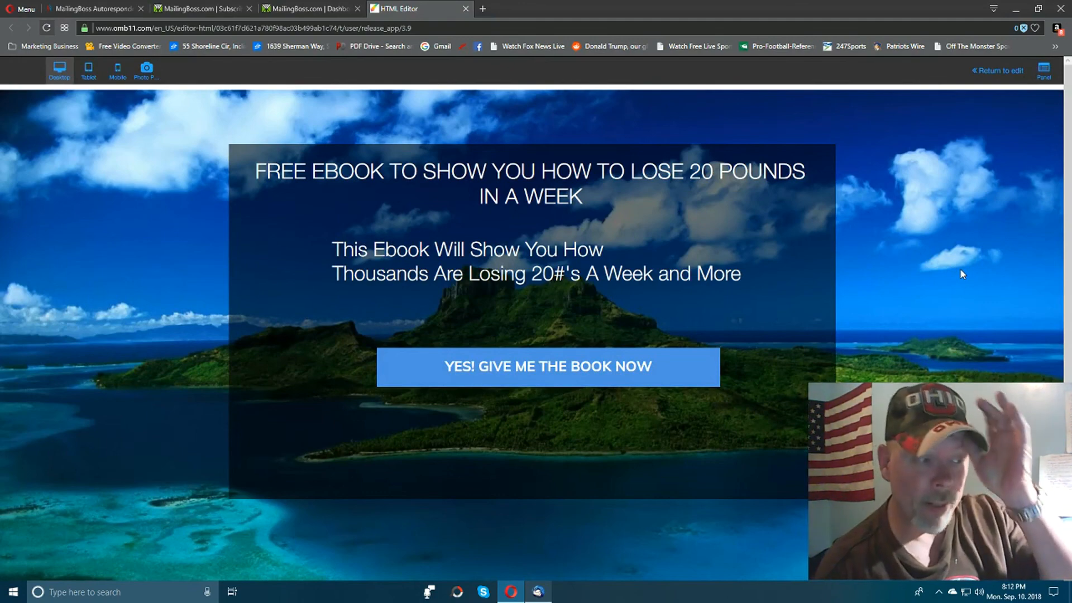
{"action": "left_click", "coordinate": [577, 366]}
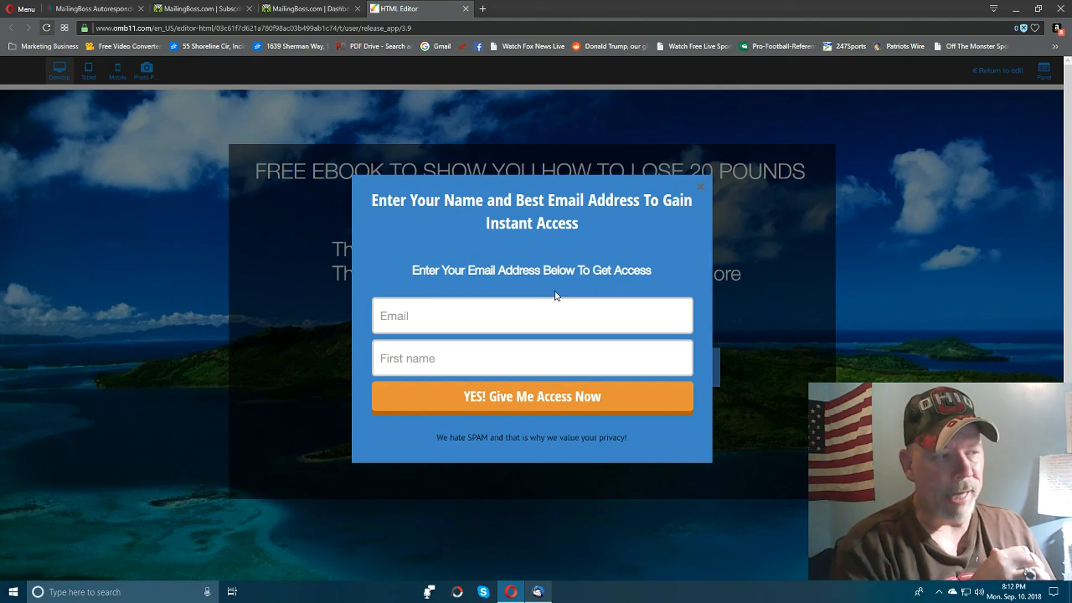
{"action": "left_click", "coordinate": [700, 186]}
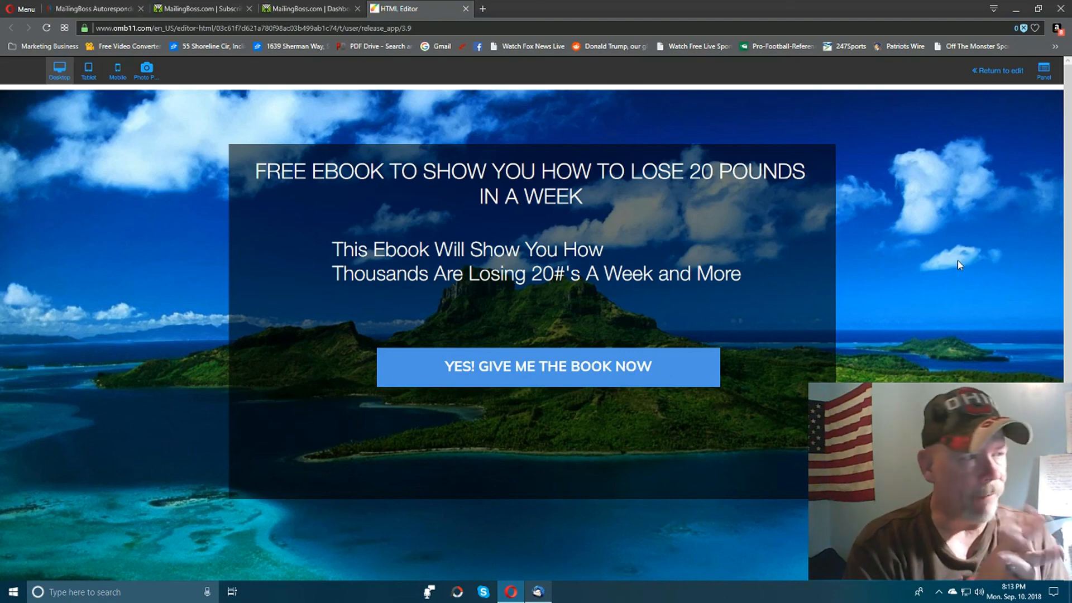
Step: Switch to the mail client, fetch new messages for the test subscriber's Gmail inbox again and return to the landing page preview
{"action": "left_click", "coordinate": [539, 590]}
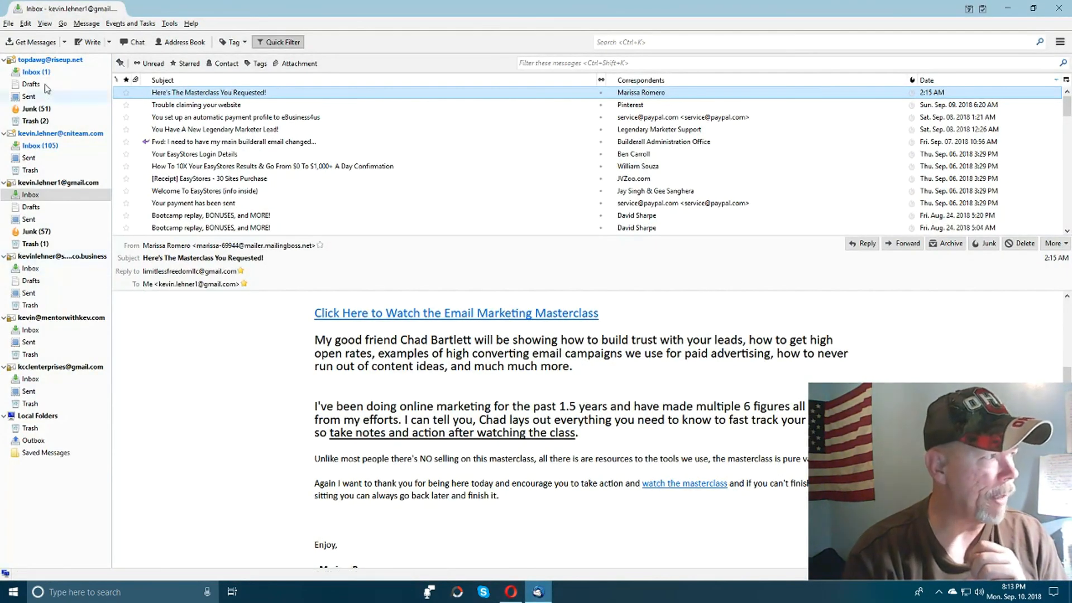
{"action": "left_click", "coordinate": [42, 40]}
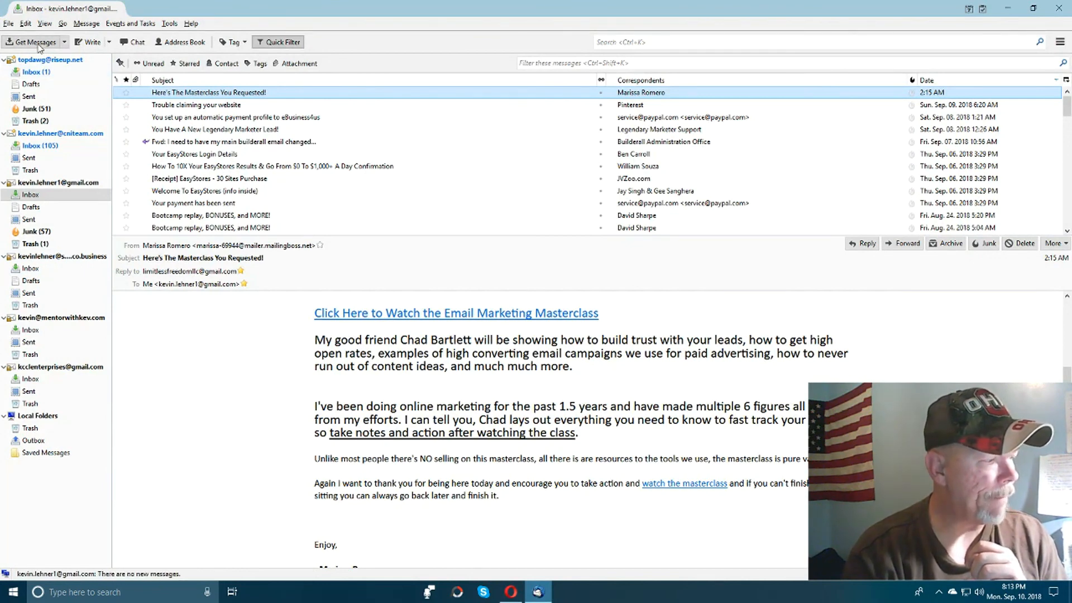
{"action": "left_click", "coordinate": [39, 48]}
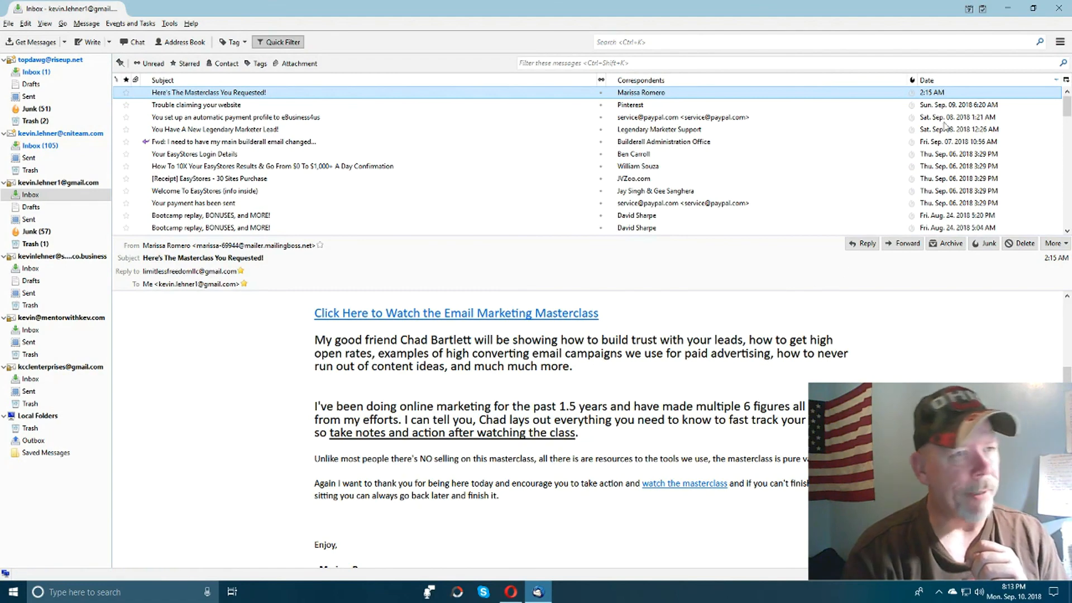
{"action": "left_click", "coordinate": [1007, 12]}
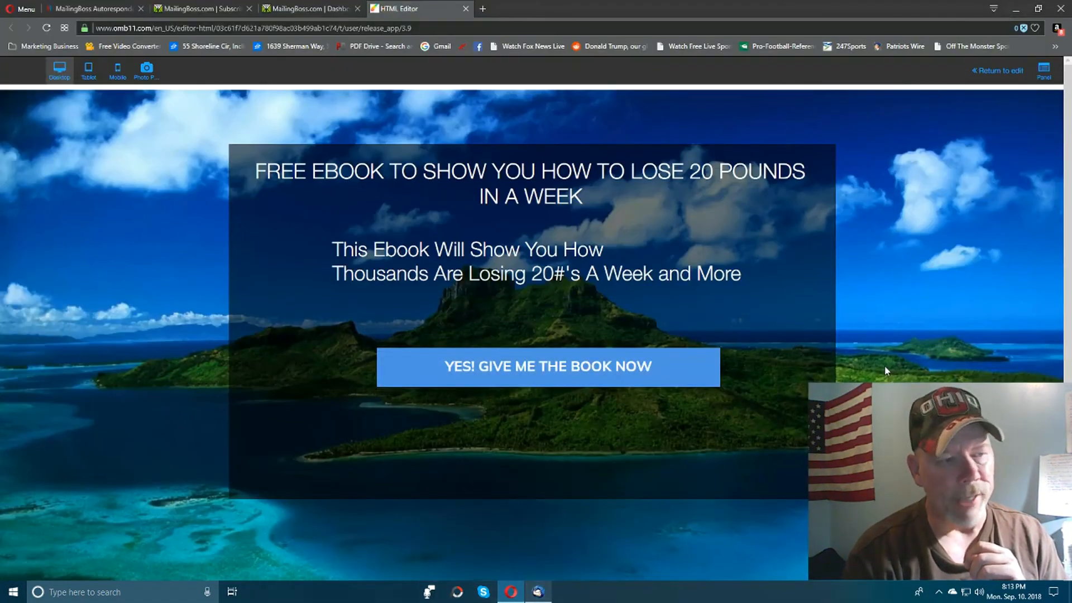